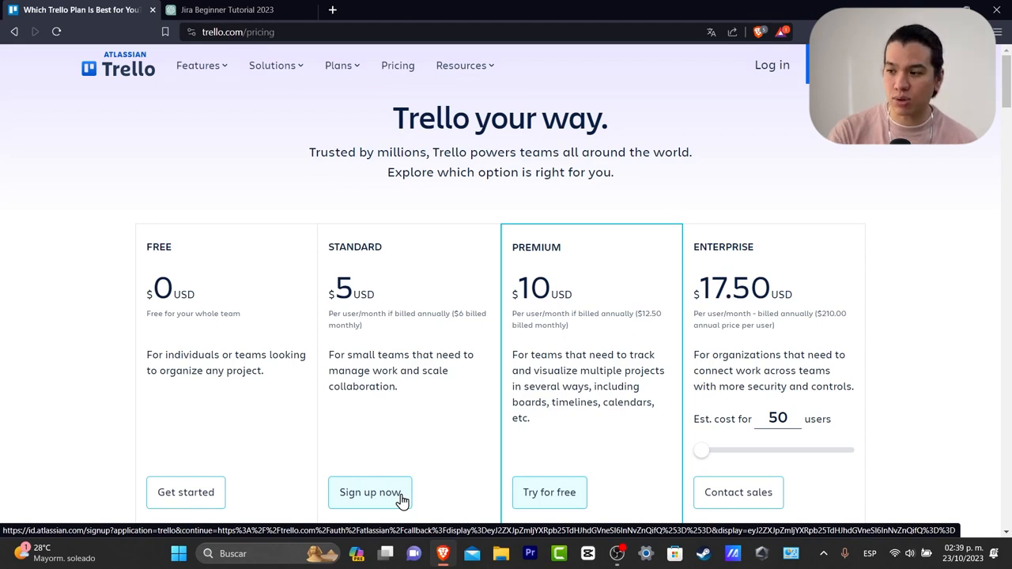
Sign up for Trello from the Standard plan with an existing Google account and create the account
click(401, 500)
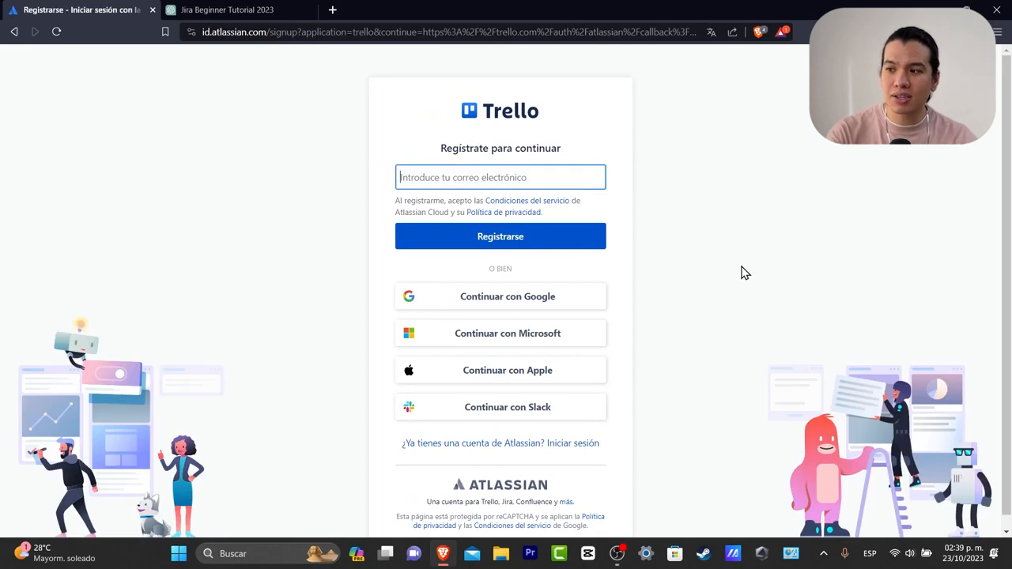
click(561, 311)
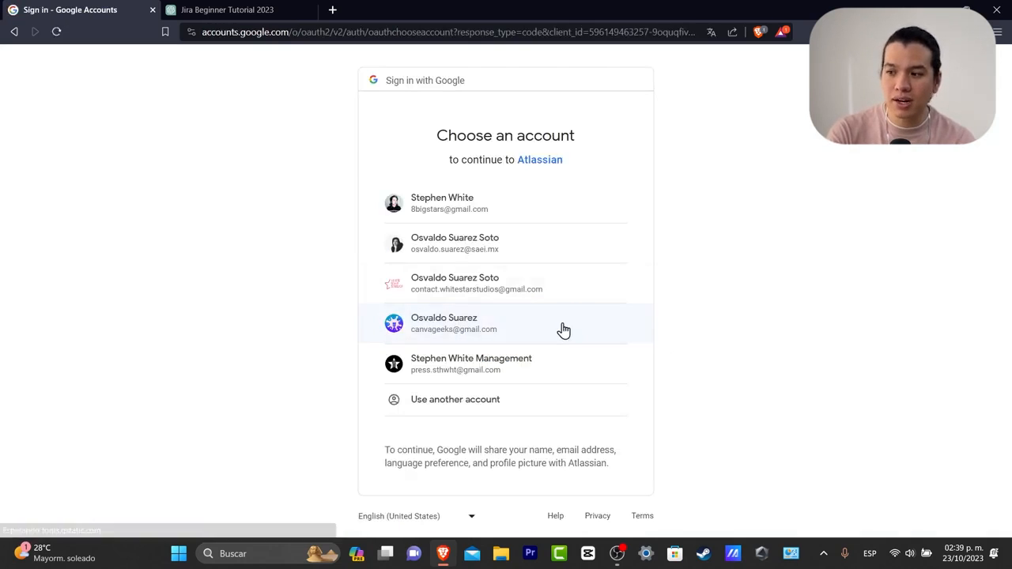
click(543, 324)
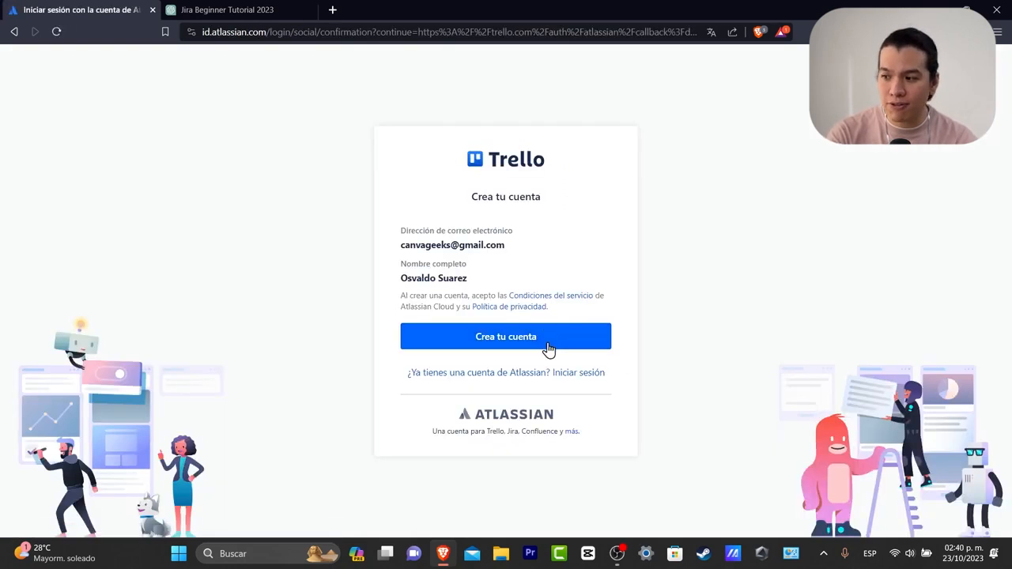
click(549, 349)
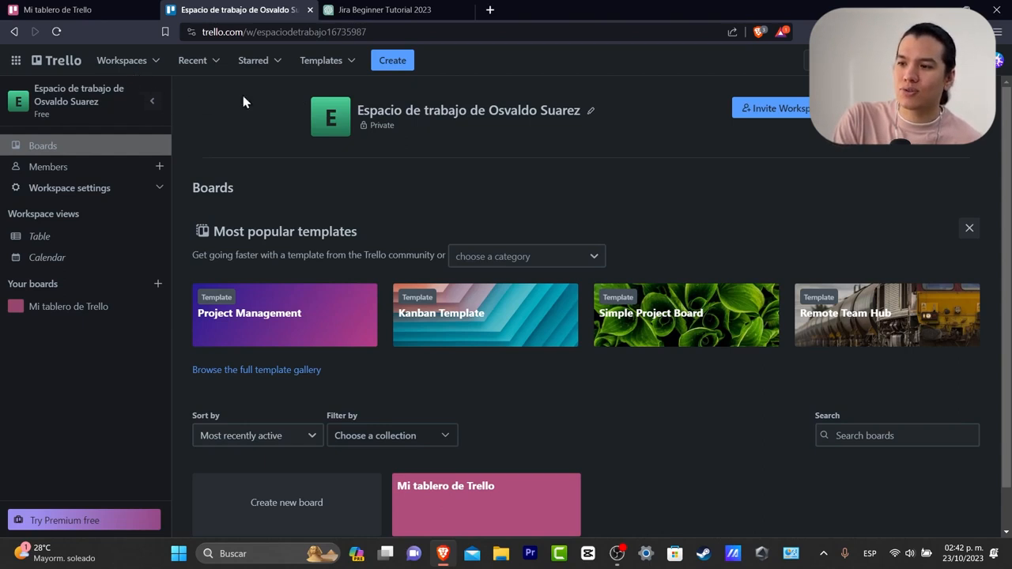
Review the account's profile and visibility details, including username and bio, plus its activity and cards
click(998, 61)
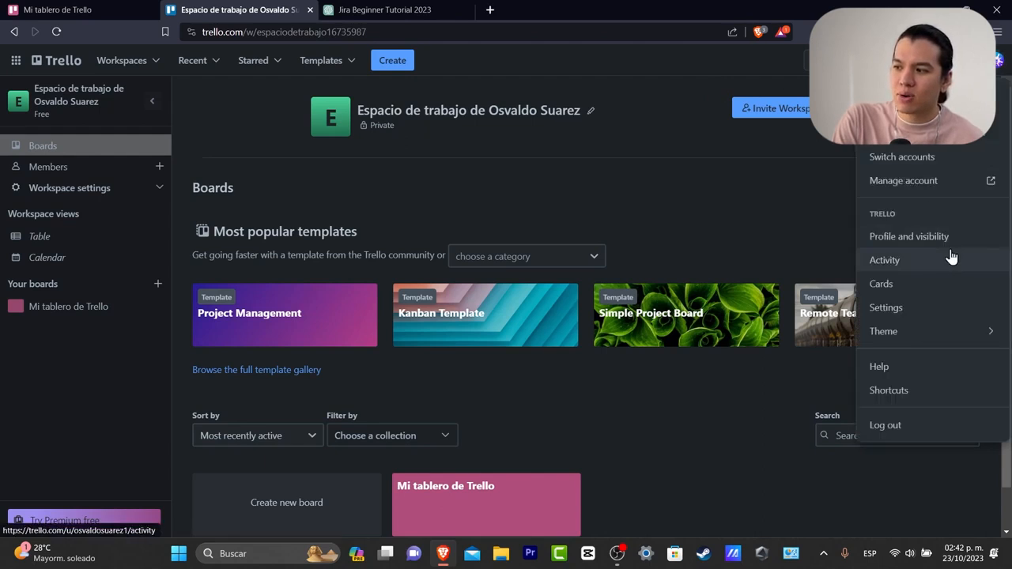
click(917, 238)
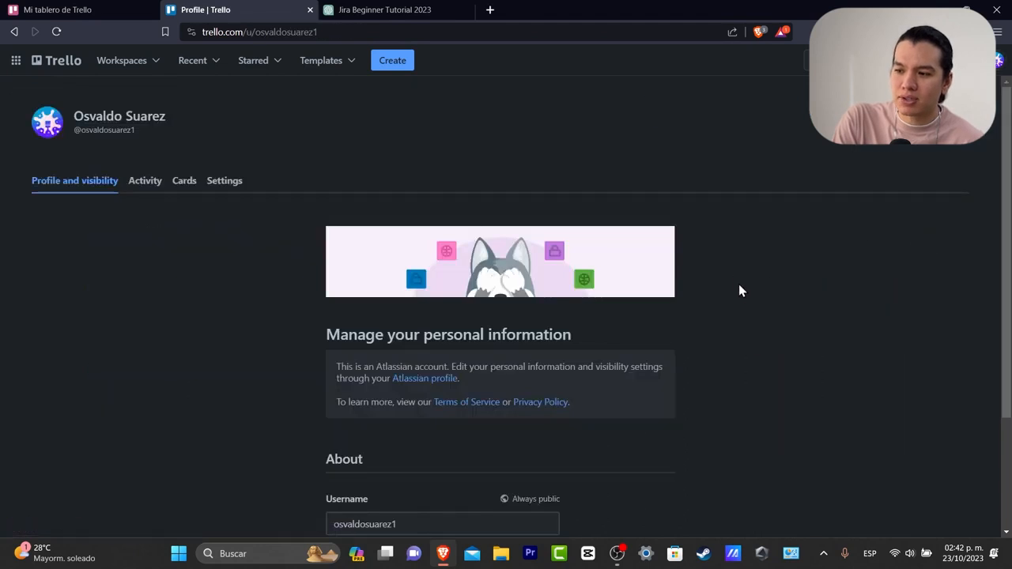
scroll(743, 297, down, 2)
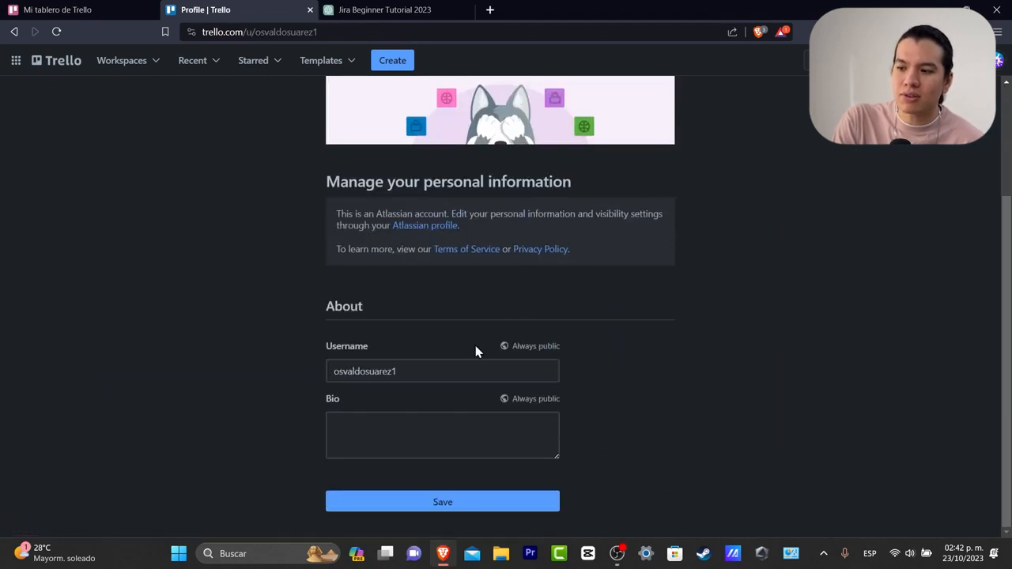
click(443, 370)
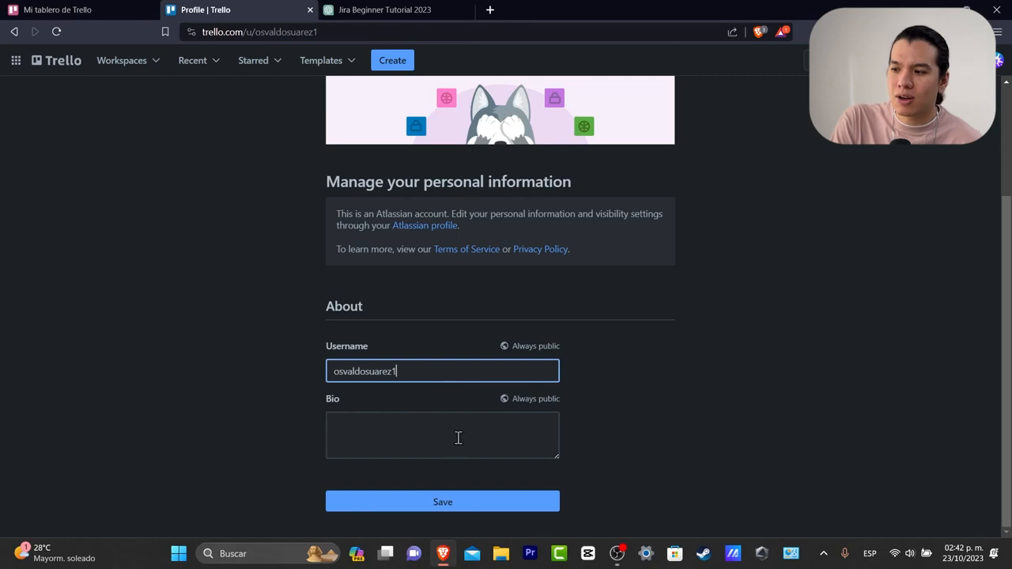
scroll(459, 210, up, 2)
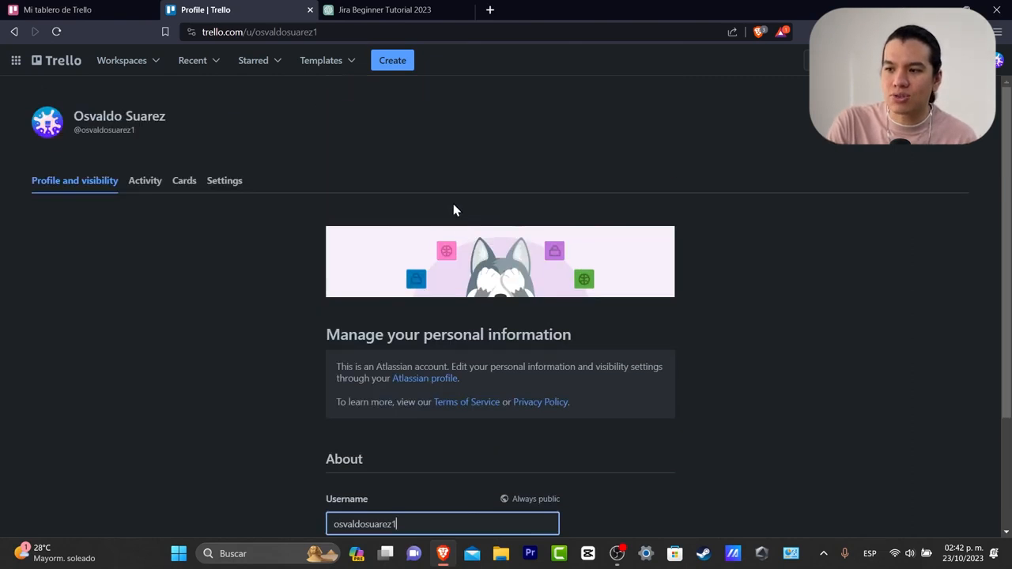
click(149, 188)
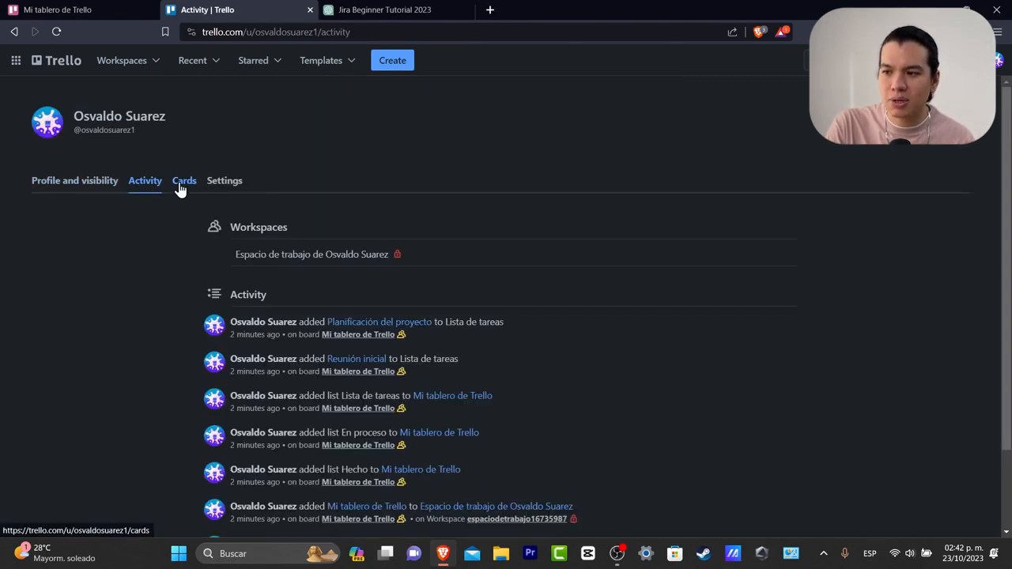
click(180, 190)
In the account settings, turn off every email notification preference except Due dates
click(226, 182)
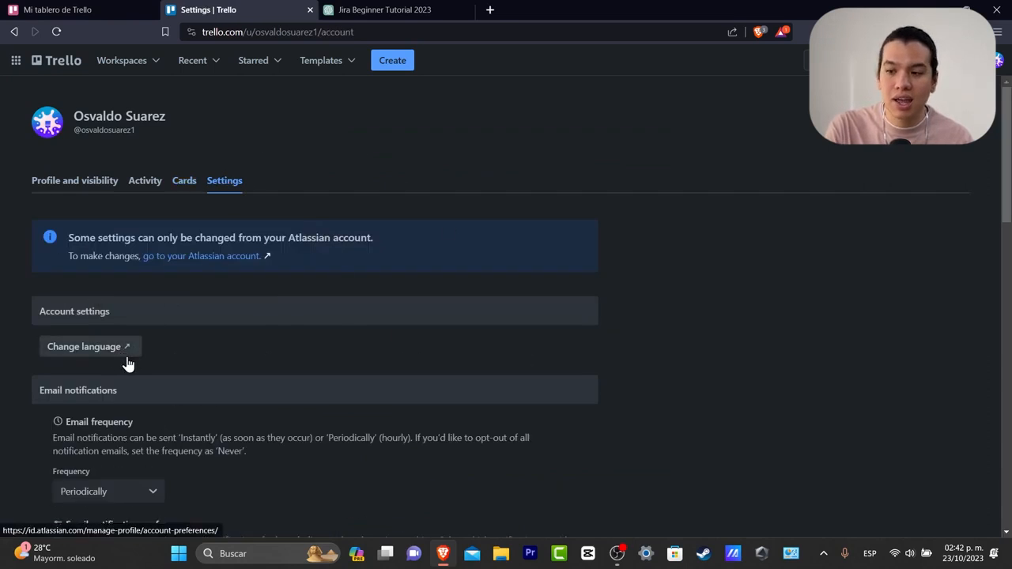
scroll(135, 383, down, 3)
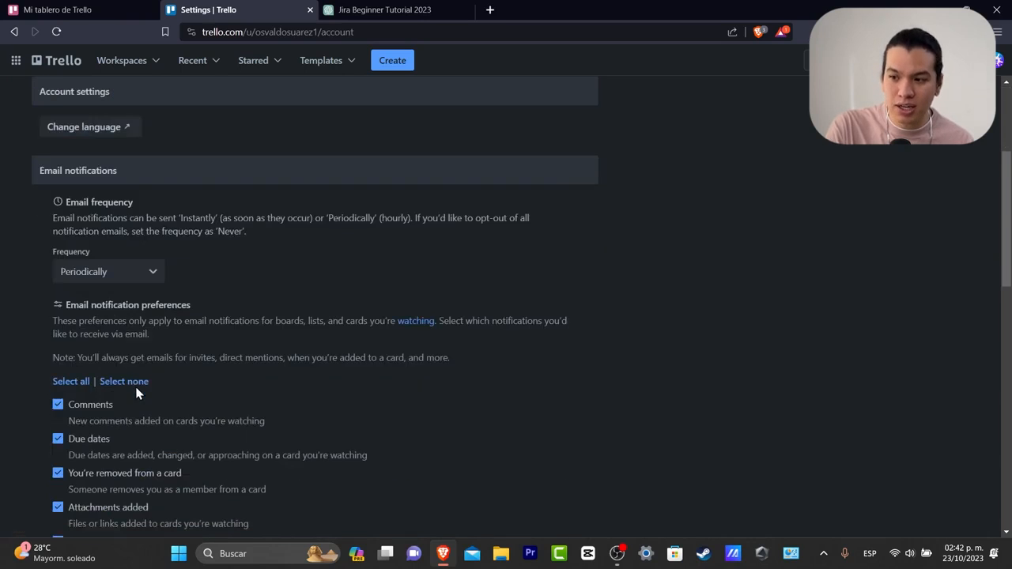
scroll(135, 393, down, 3)
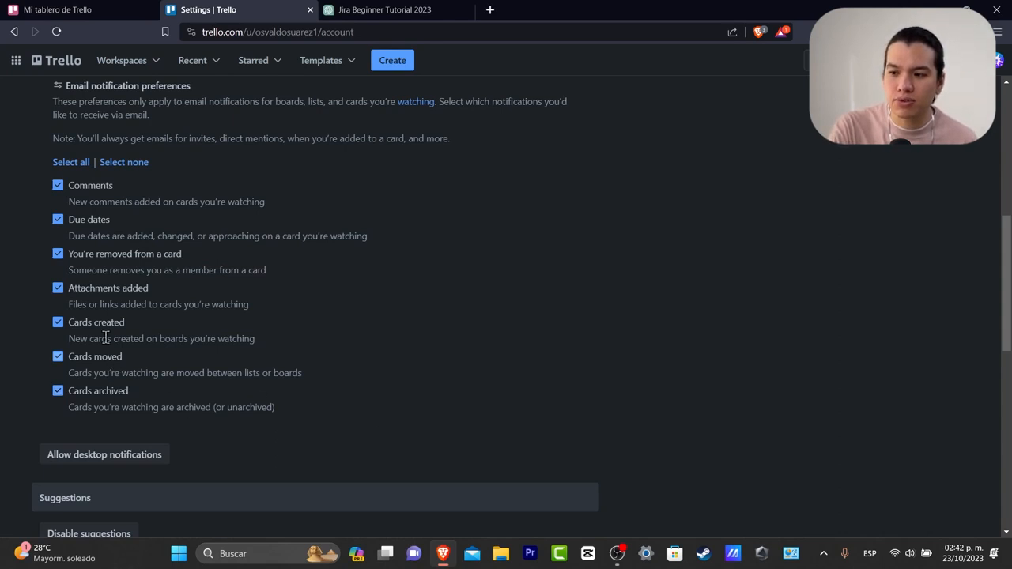
click(58, 288)
click(57, 322)
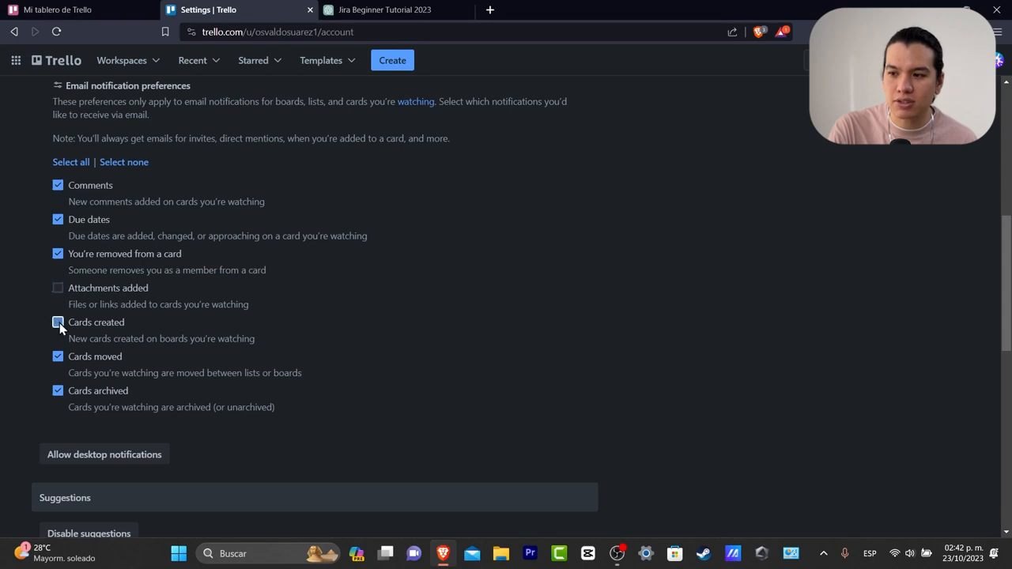
click(57, 357)
click(57, 391)
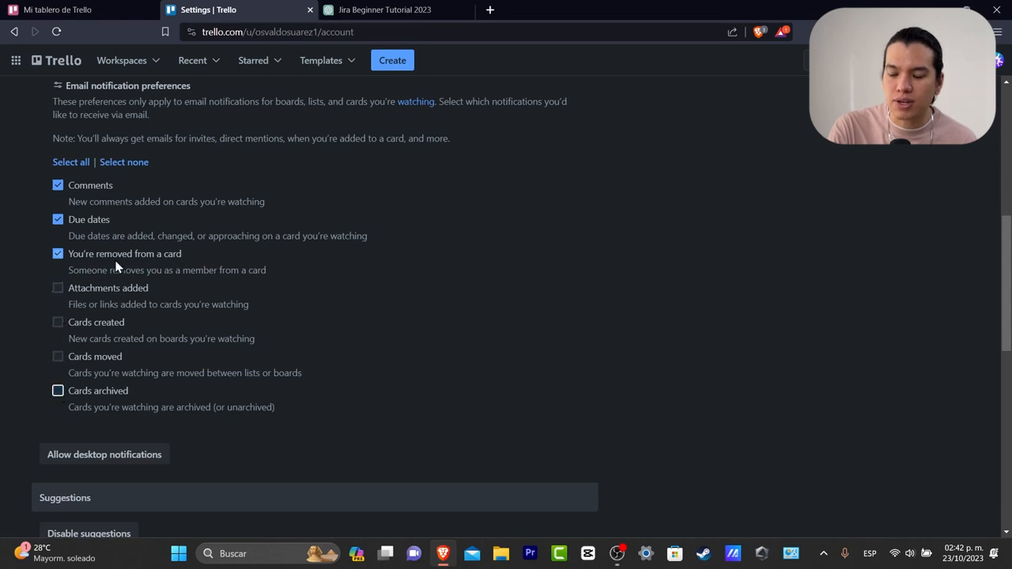
click(57, 253)
click(60, 186)
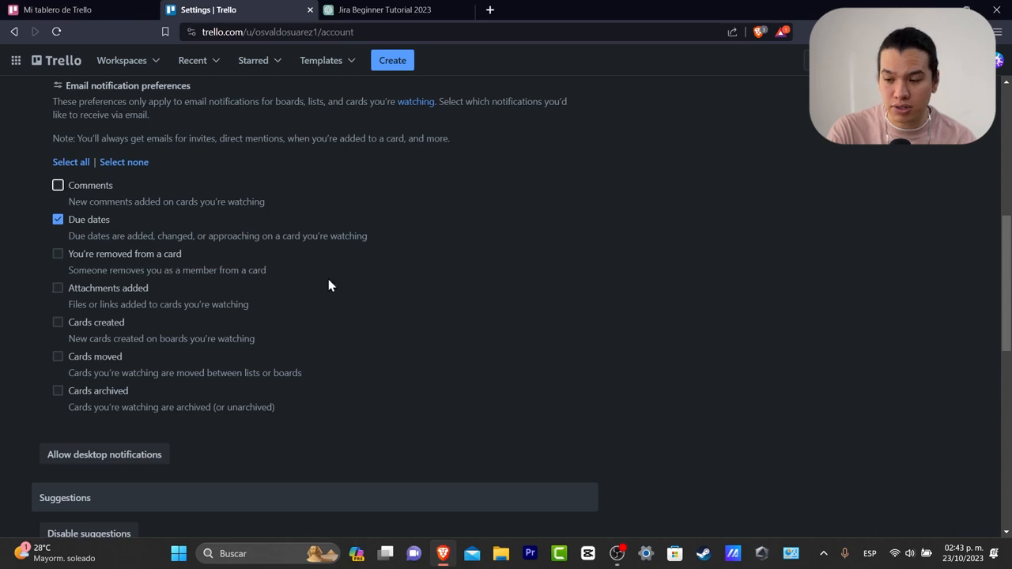
scroll(335, 308, down, 3)
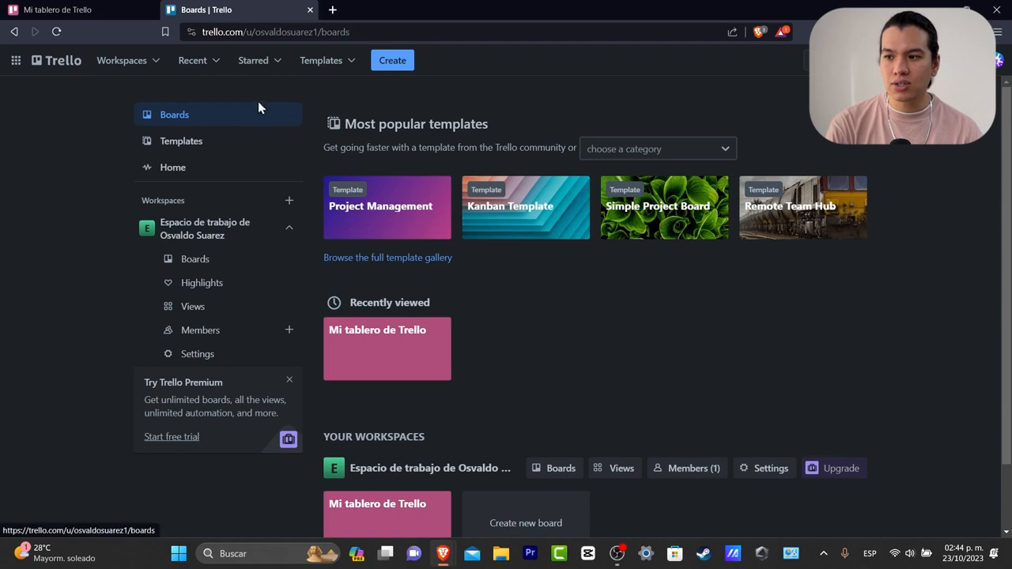
click(130, 65)
click(52, 230)
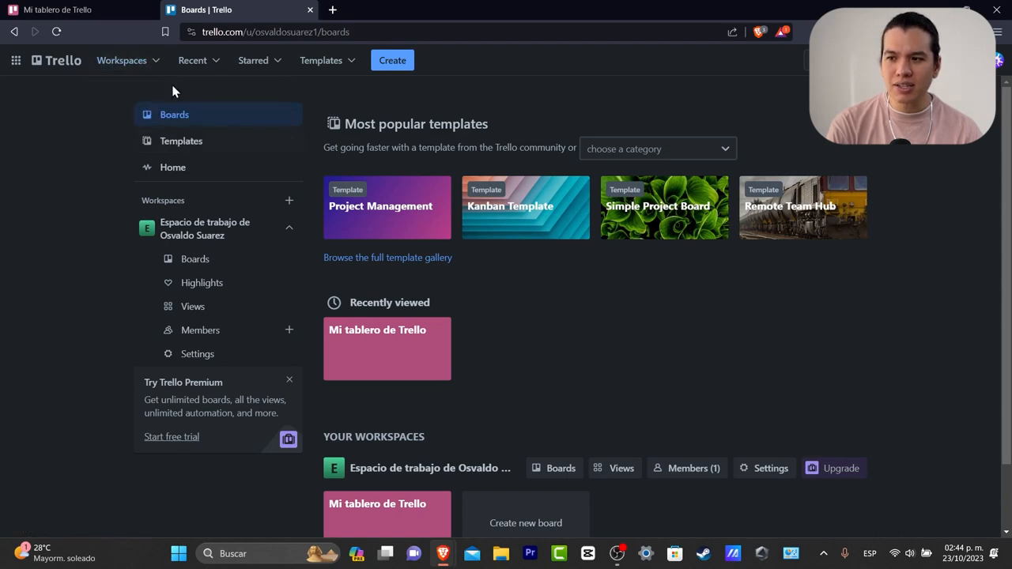
click(128, 62)
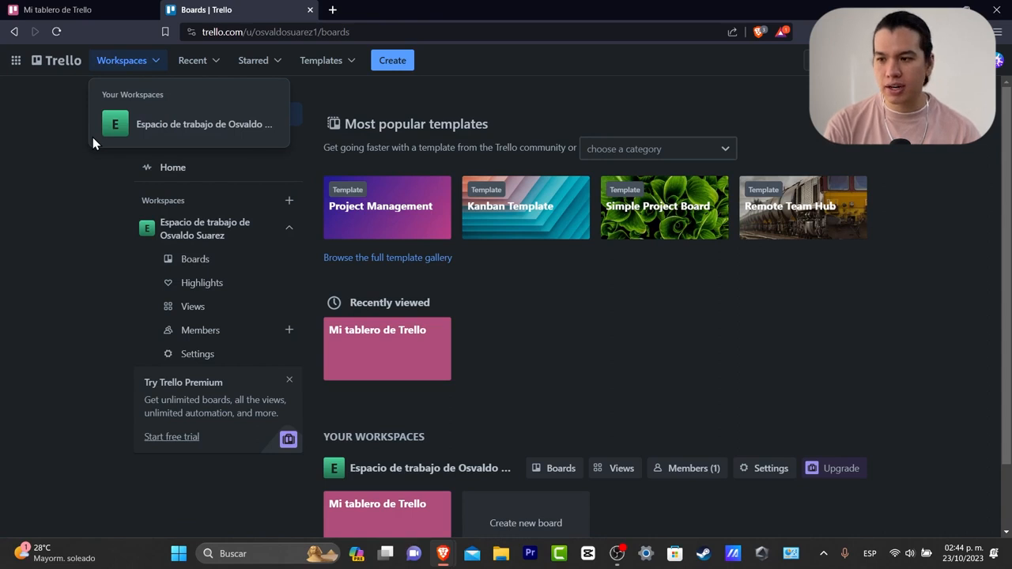
click(58, 205)
click(123, 68)
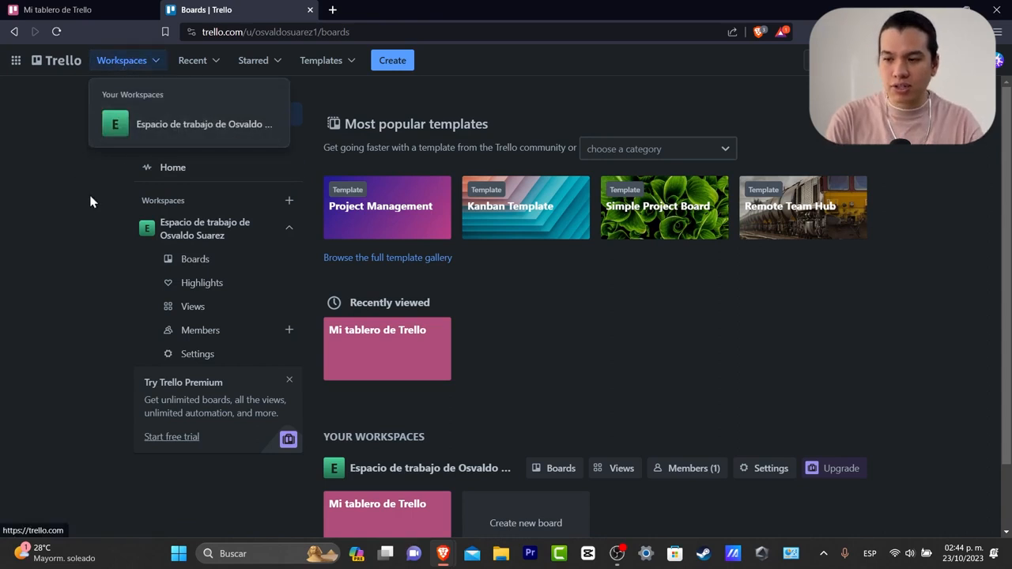
click(94, 223)
Create a Marketing workspace named Tech Express with the description "..." and skip inviting team members
click(290, 203)
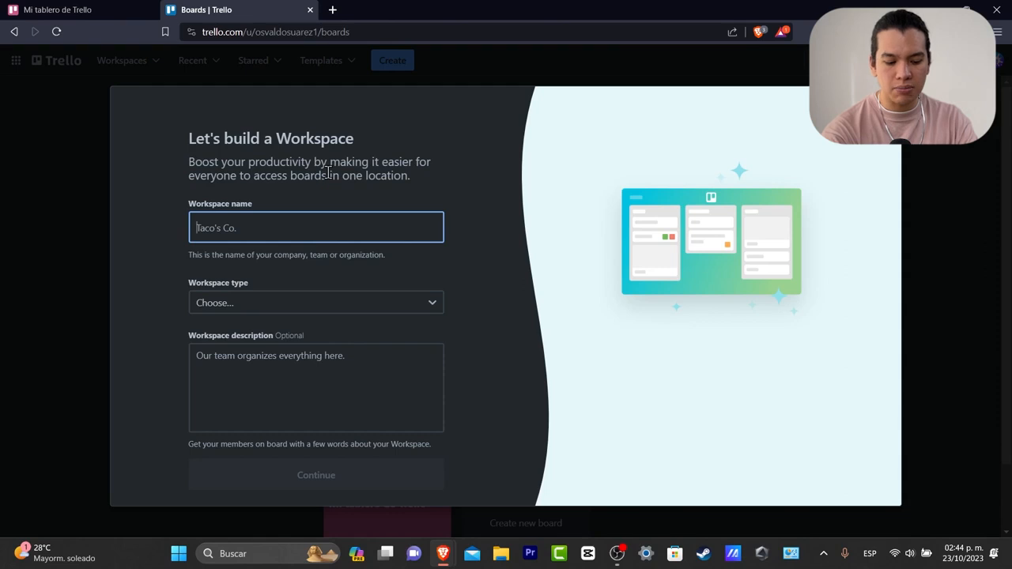
text(Tech Expre)
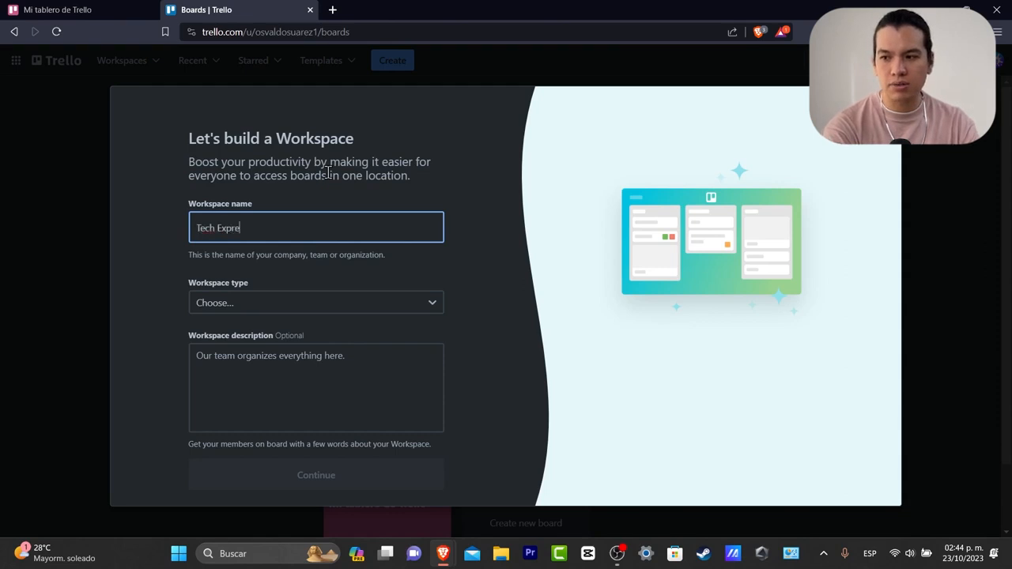
text(ss)
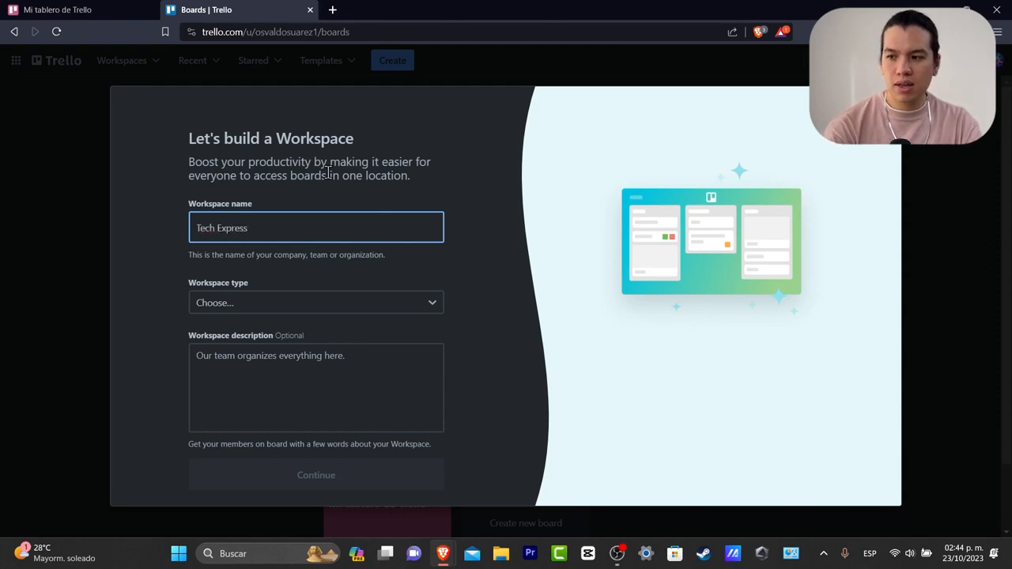
click(387, 309)
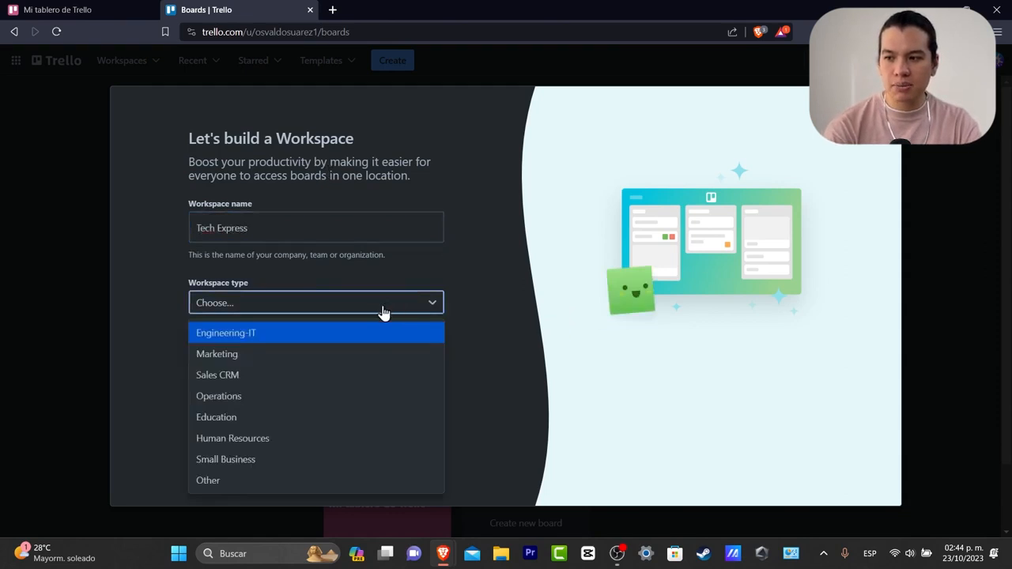
click(346, 356)
click(346, 357)
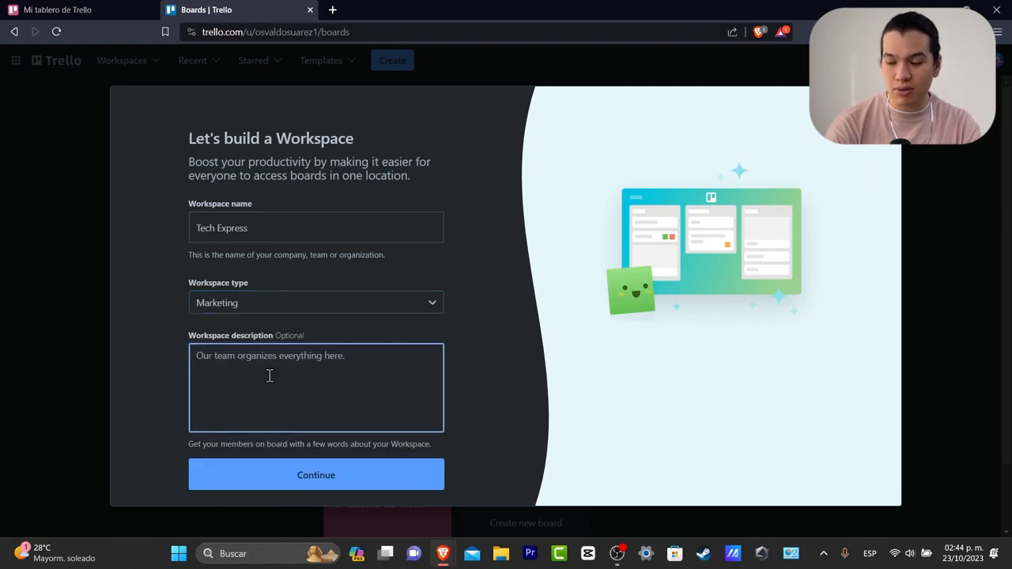
text(...)
click(398, 469)
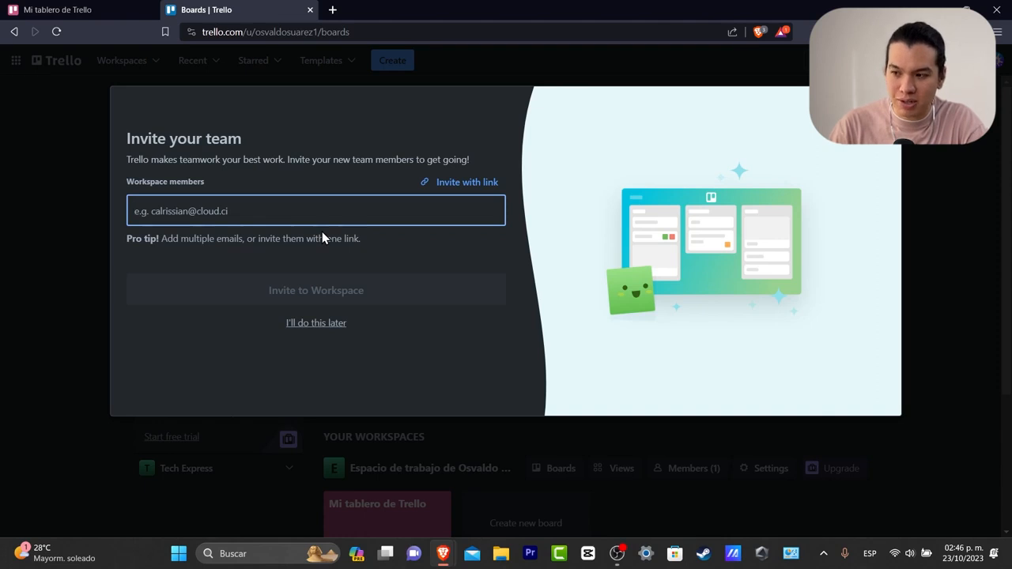
click(316, 324)
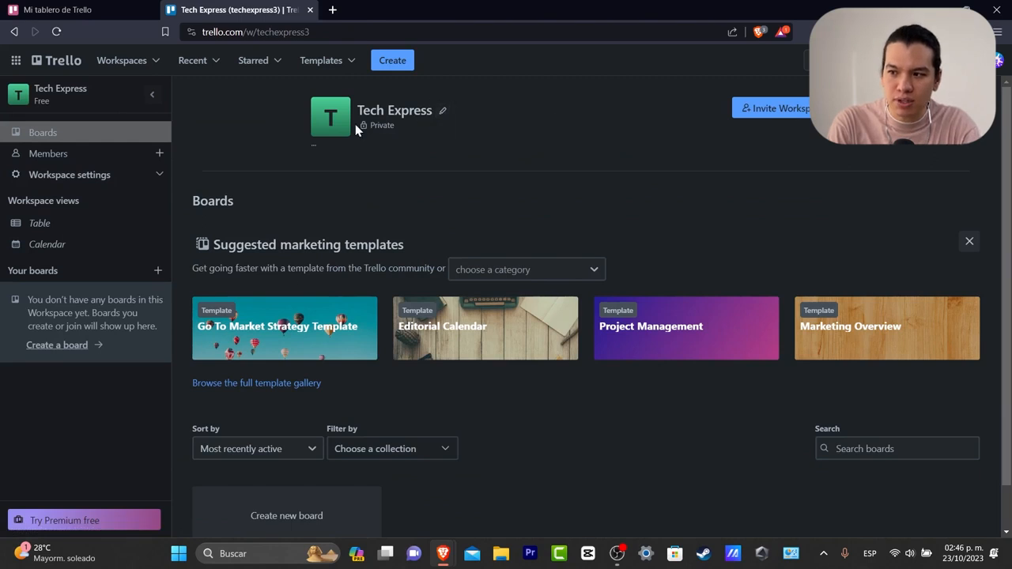
Examine the Tech Express workspace's editable name, short name, website and description, leaving the form without saving
click(439, 112)
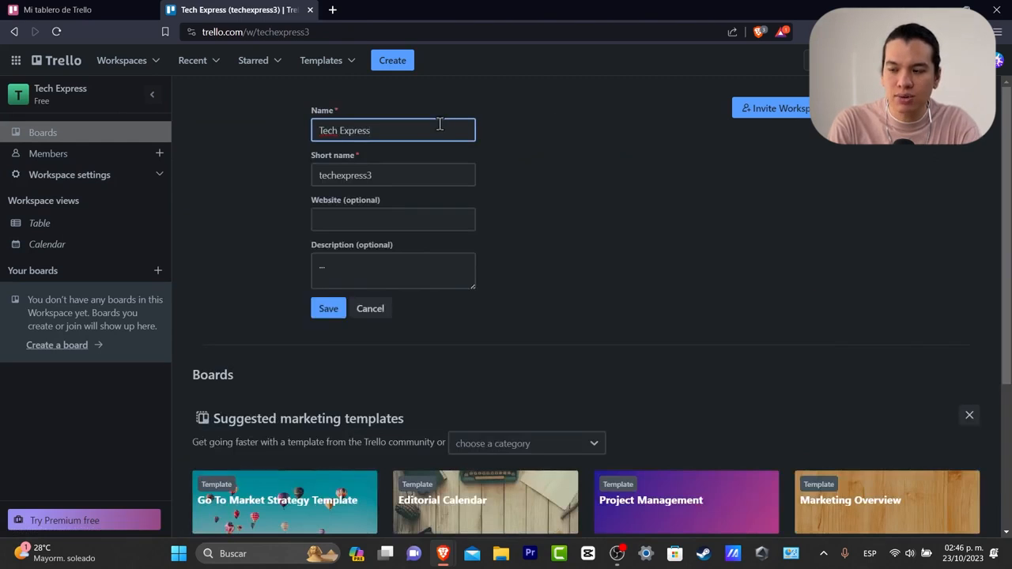
click(418, 175)
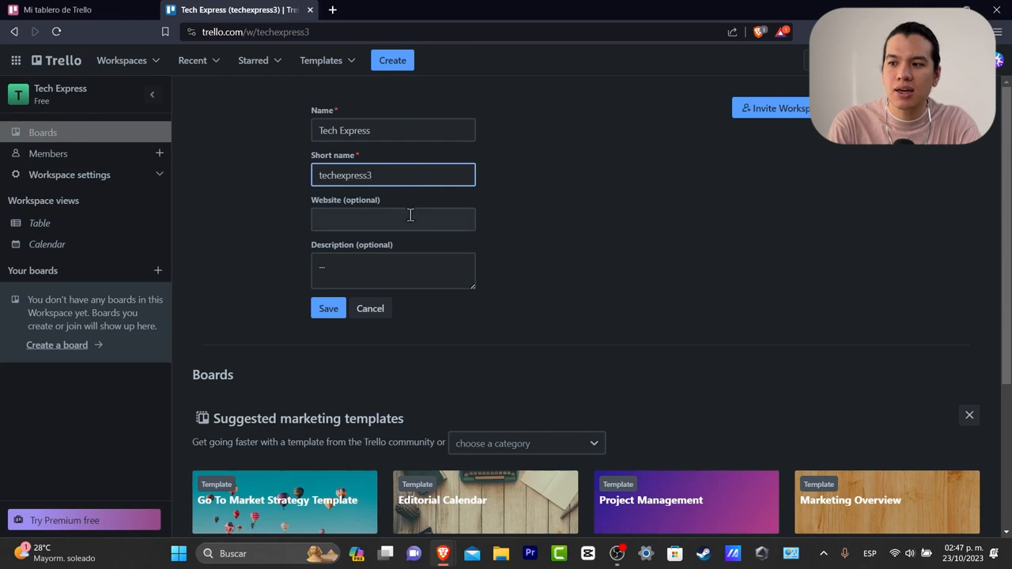
click(410, 216)
click(427, 261)
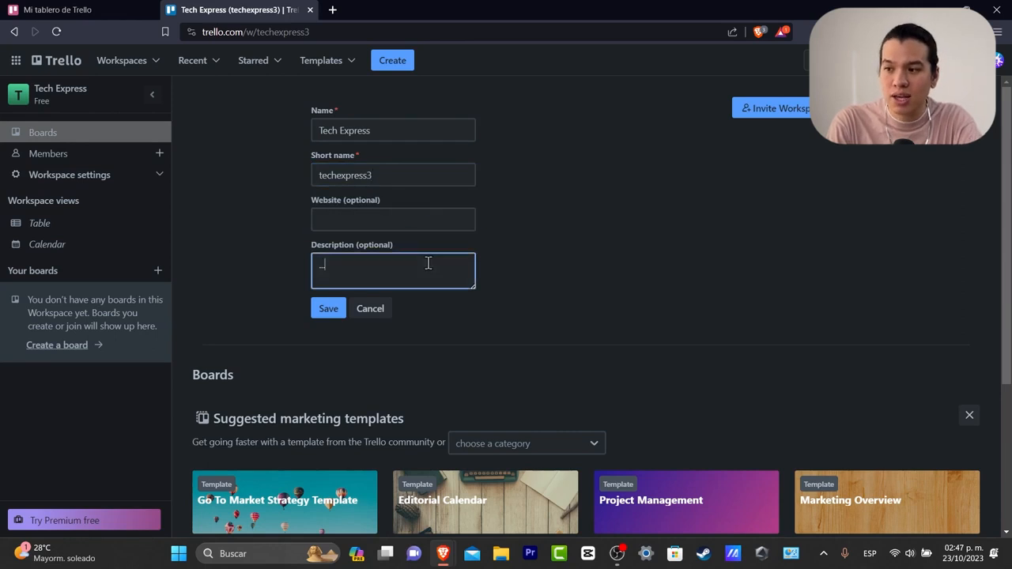
click(377, 318)
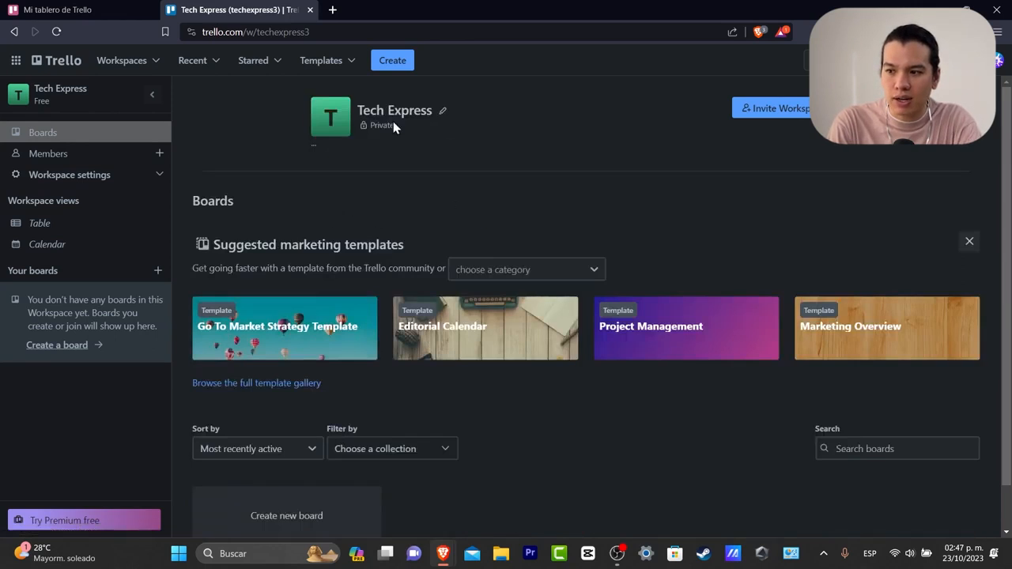
Upload the image OIG.S2QX86kkB0J3F from the Descargas folder as the Tech Express workspace's new logo
click(330, 119)
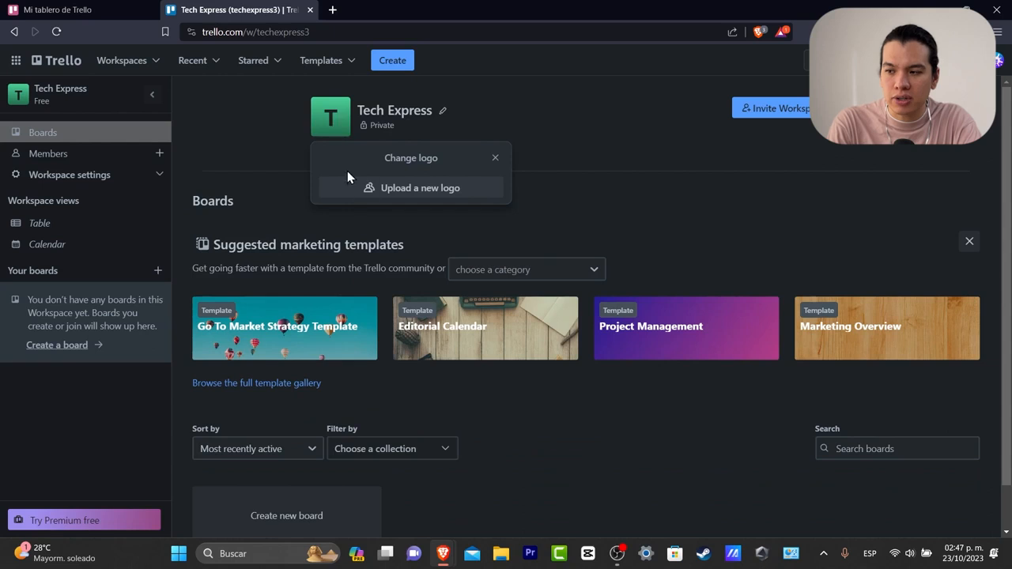
click(422, 188)
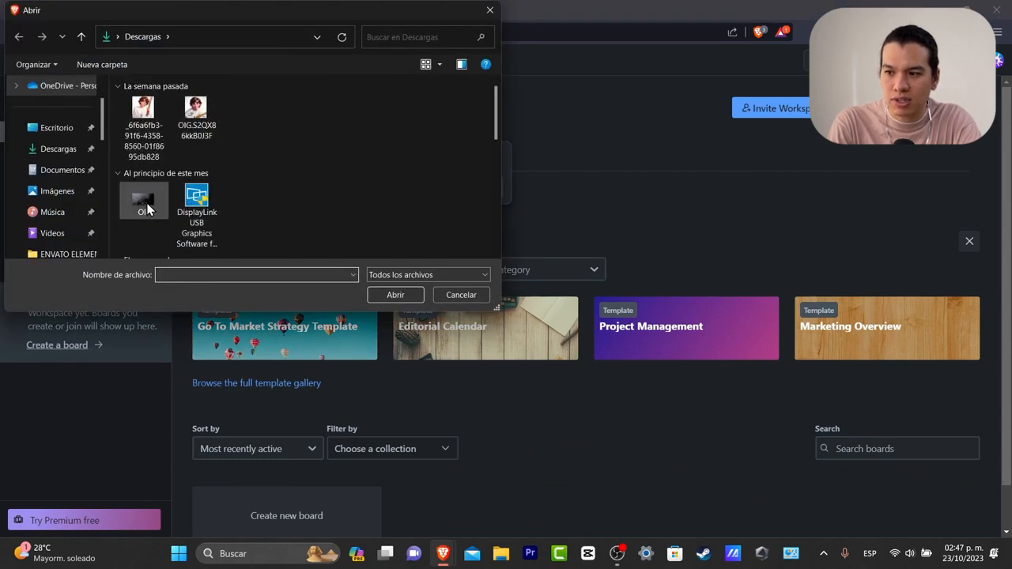
click(62, 169)
click(62, 152)
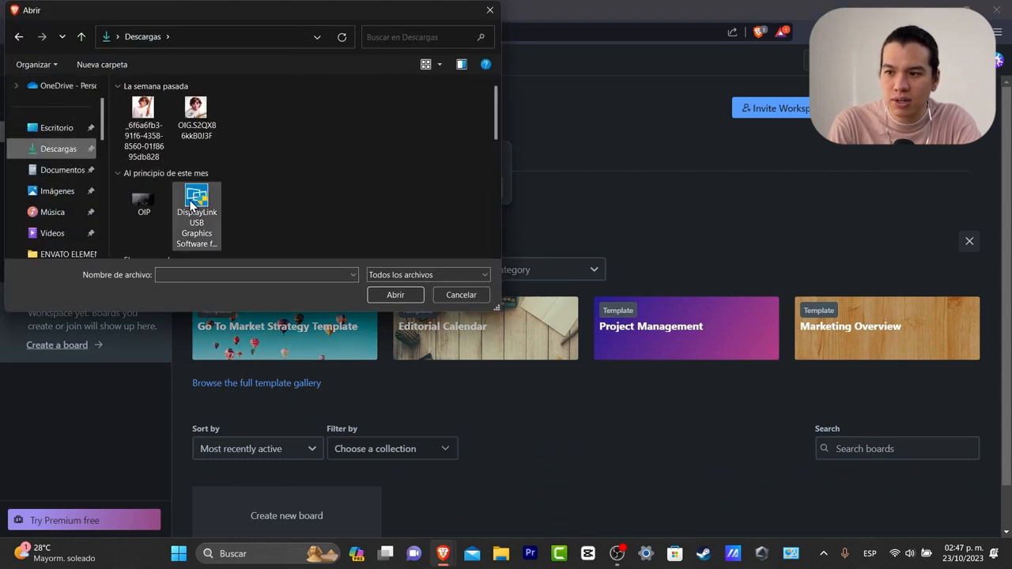
click(191, 123)
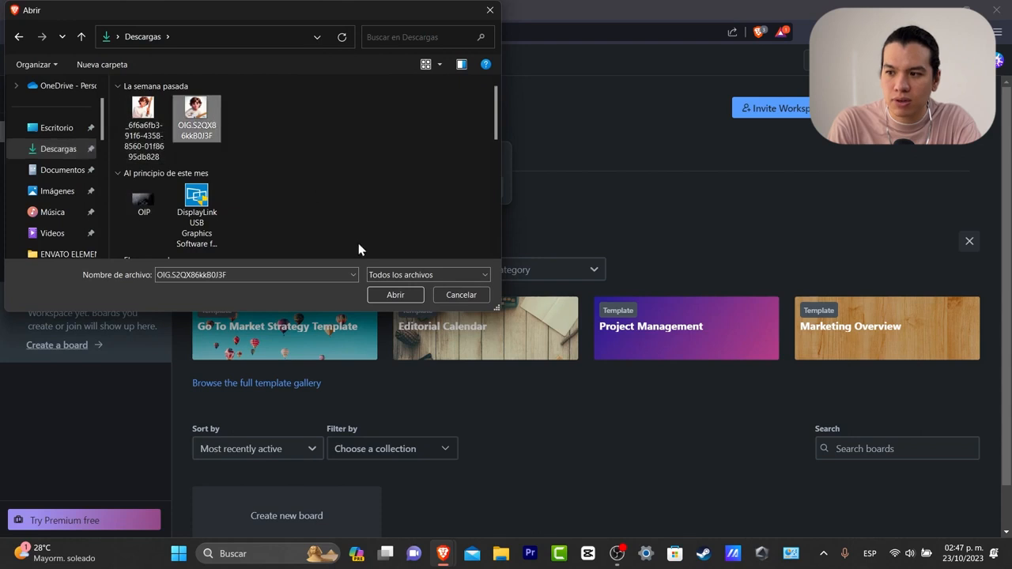
click(387, 292)
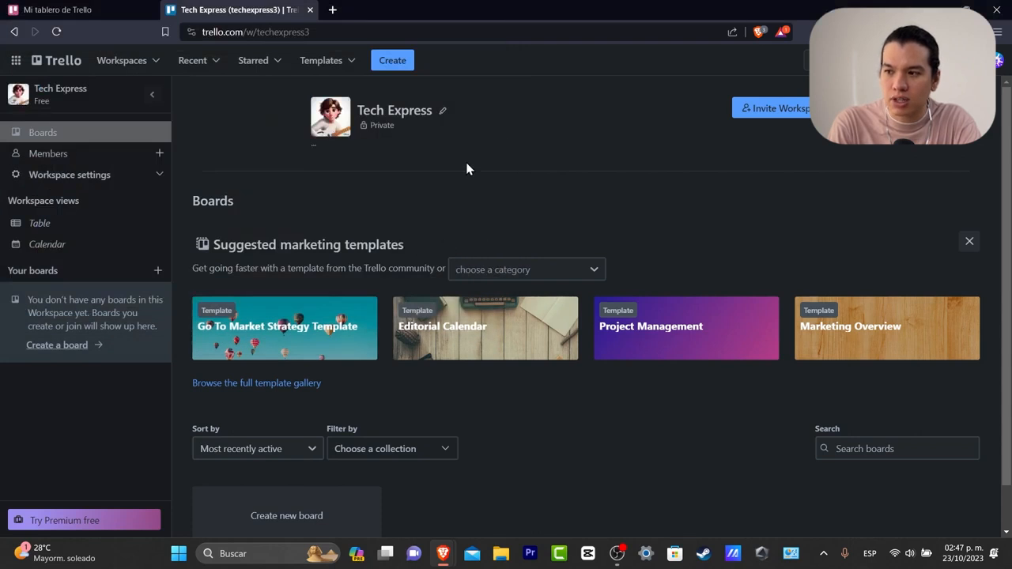
Open the suggested Project Management template, read through its board description, and close the introduction and details
scroll(442, 252, down, 1)
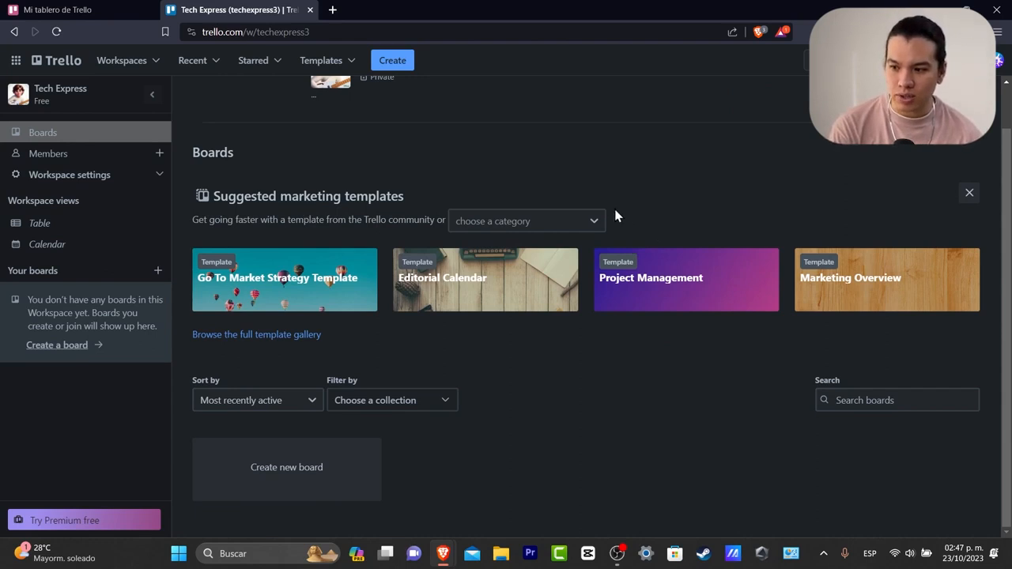
click(707, 299)
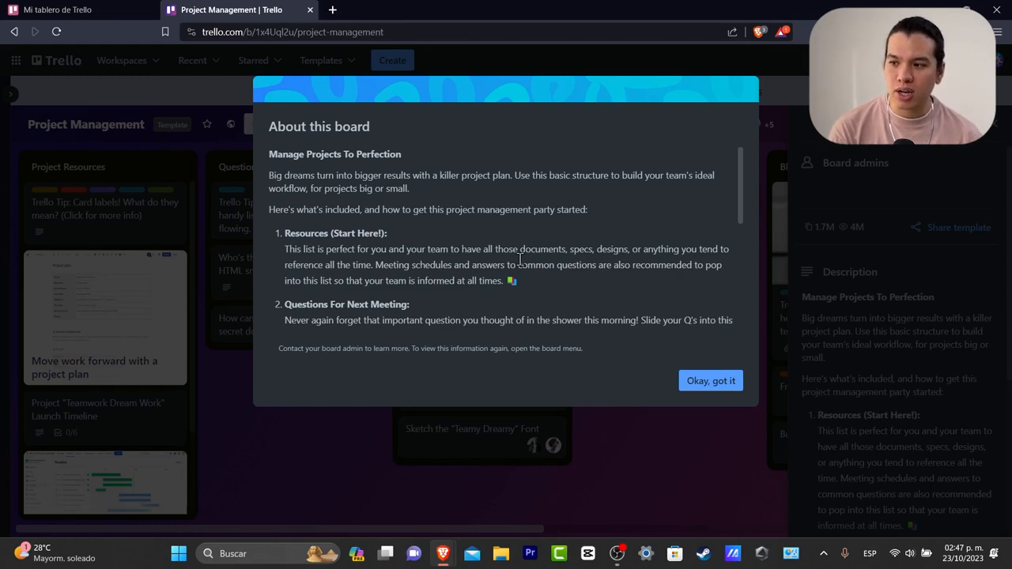
scroll(491, 265, down, 3)
scroll(466, 284, up, 3)
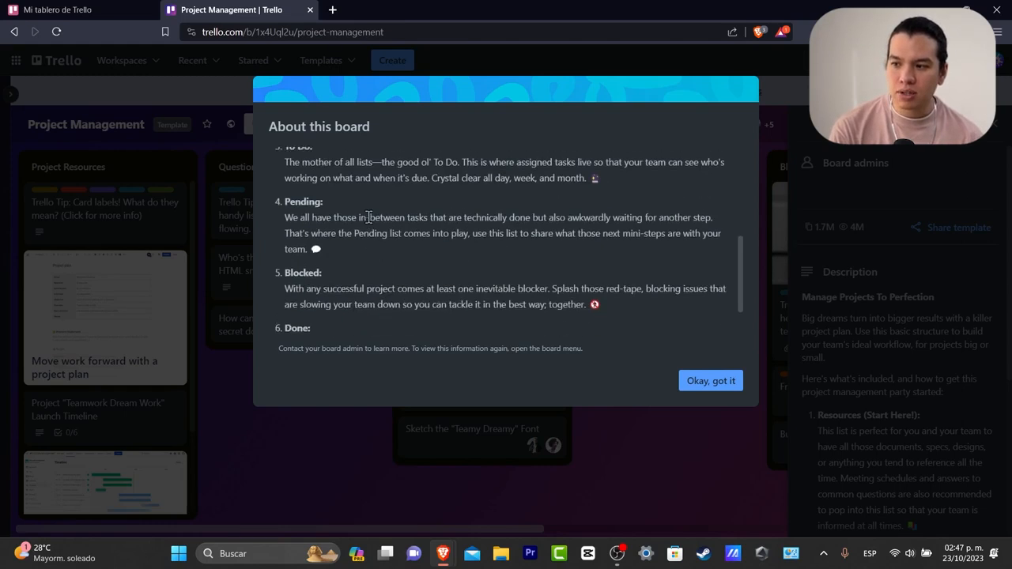
scroll(432, 312, down, 3)
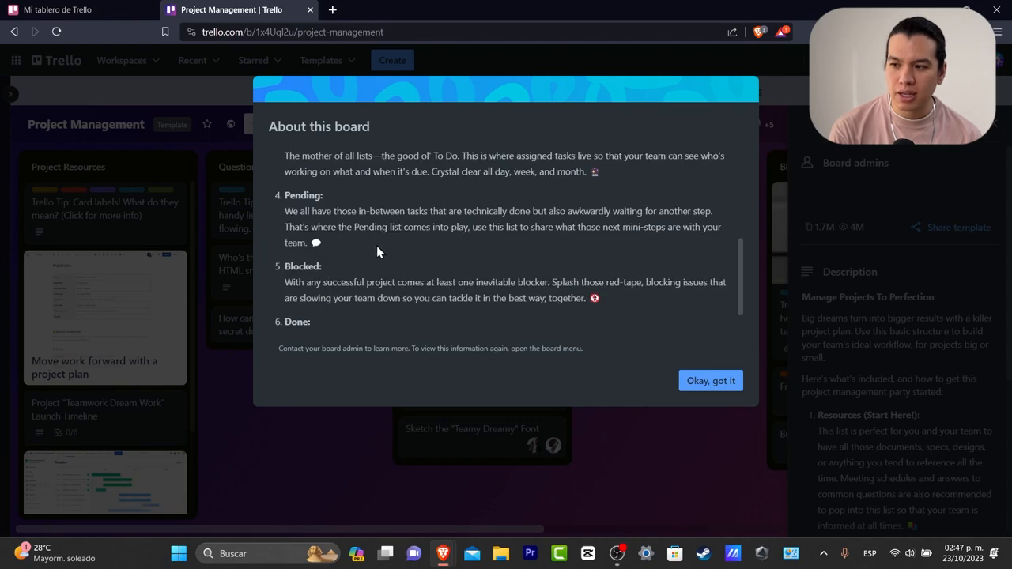
scroll(377, 252, down, 1)
scroll(577, 270, up, 5)
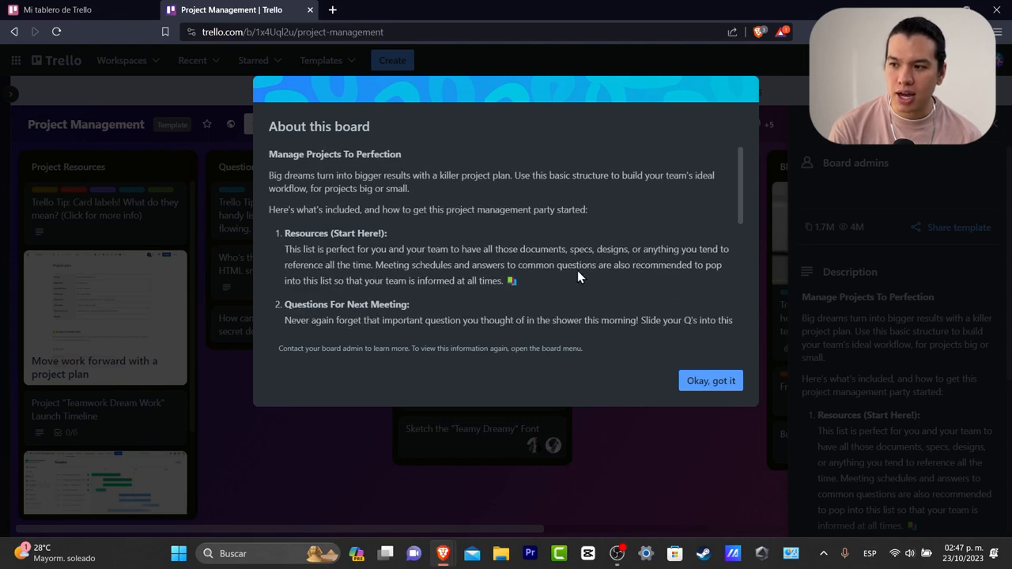
click(728, 387)
click(994, 131)
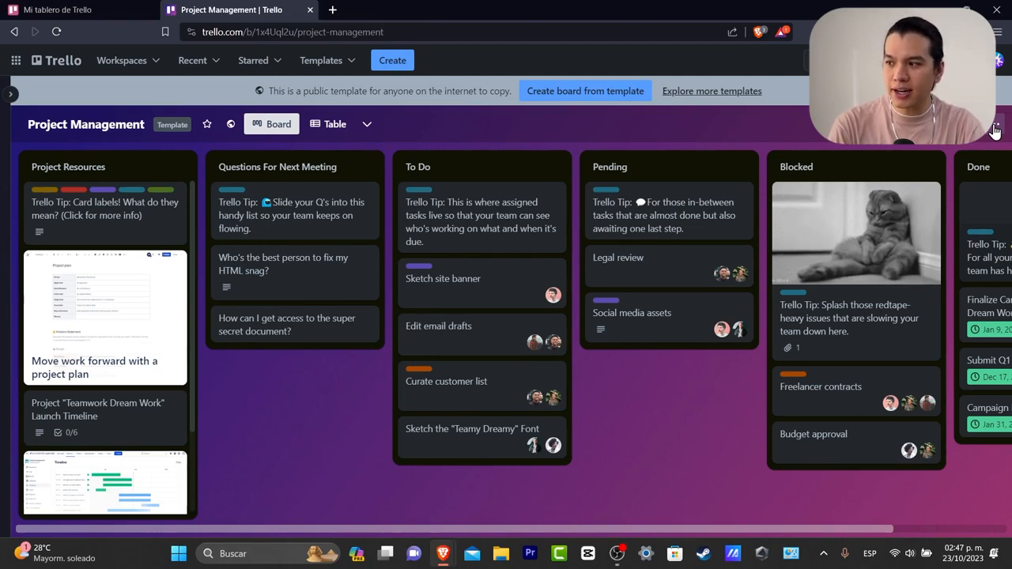
Examine the template's board members, its lists from Project Resources to Done, and the Trello Tip card in Blocked
click(898, 124)
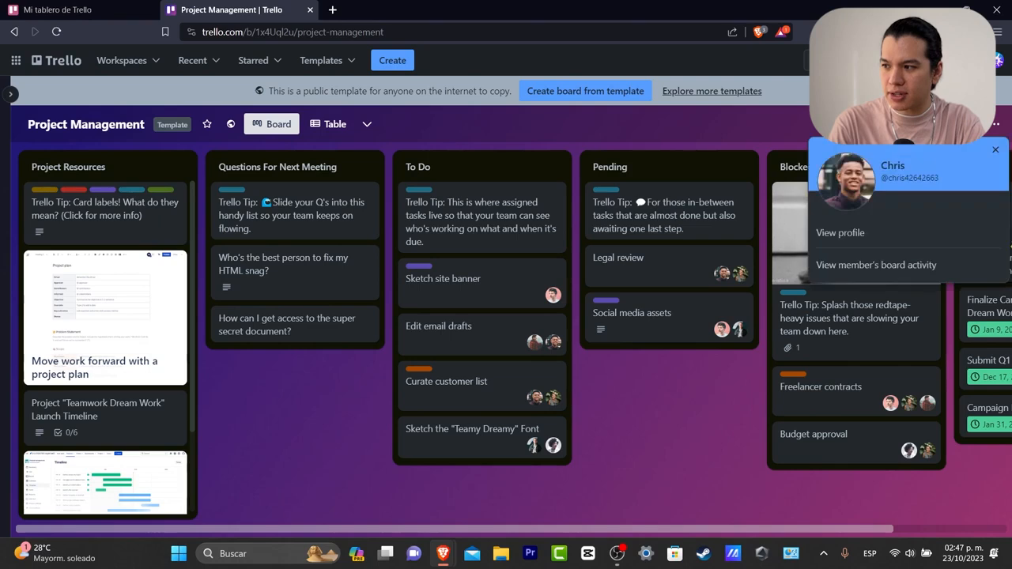
click(909, 124)
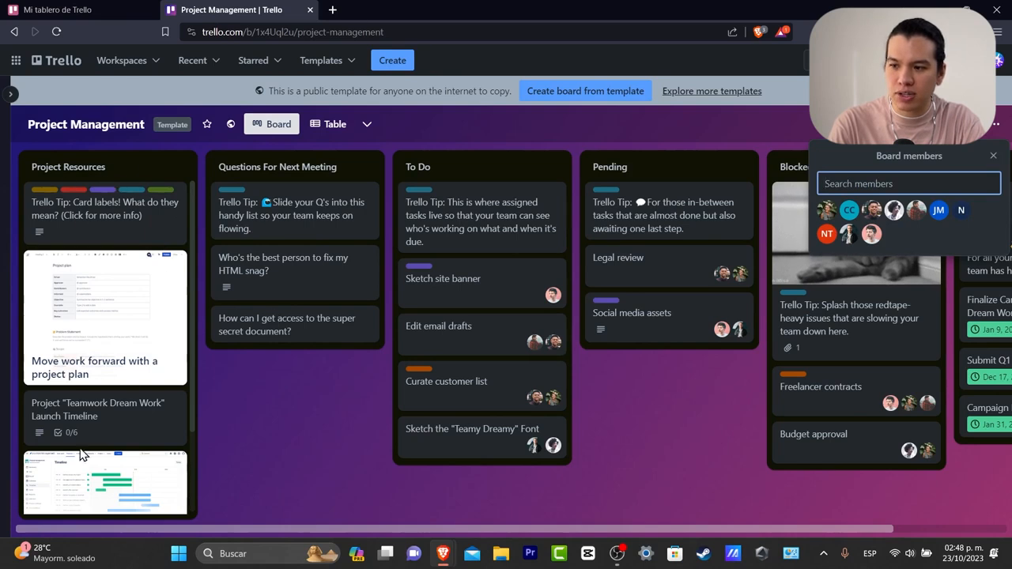
drag(309, 378, 162, 364)
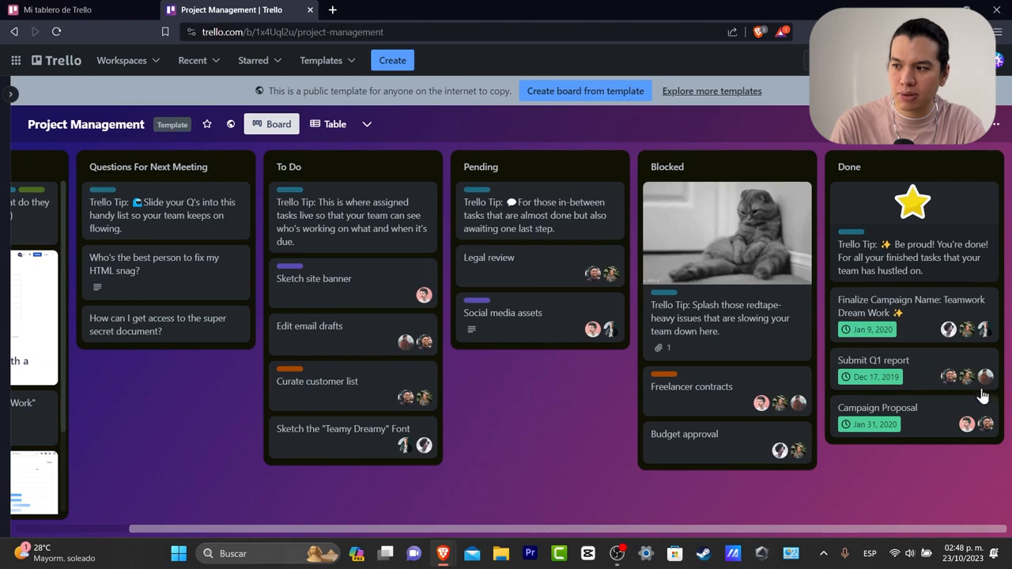
drag(851, 469, 883, 479)
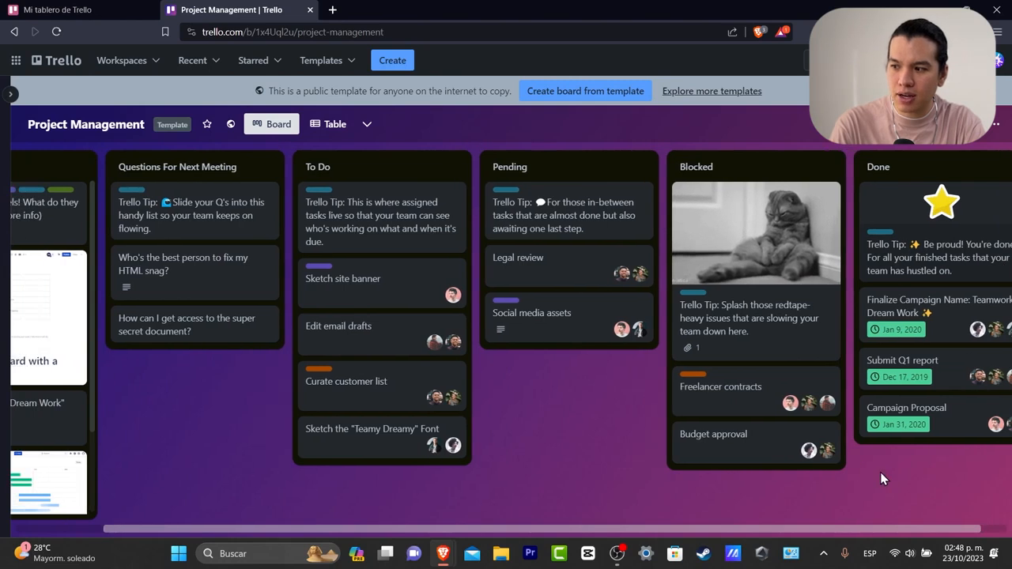
click(750, 293)
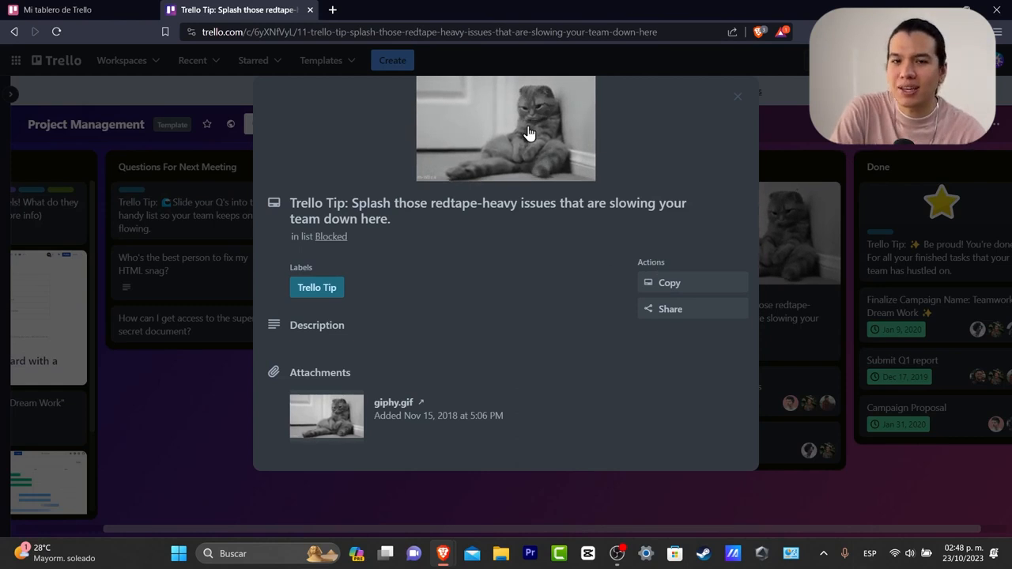
click(228, 434)
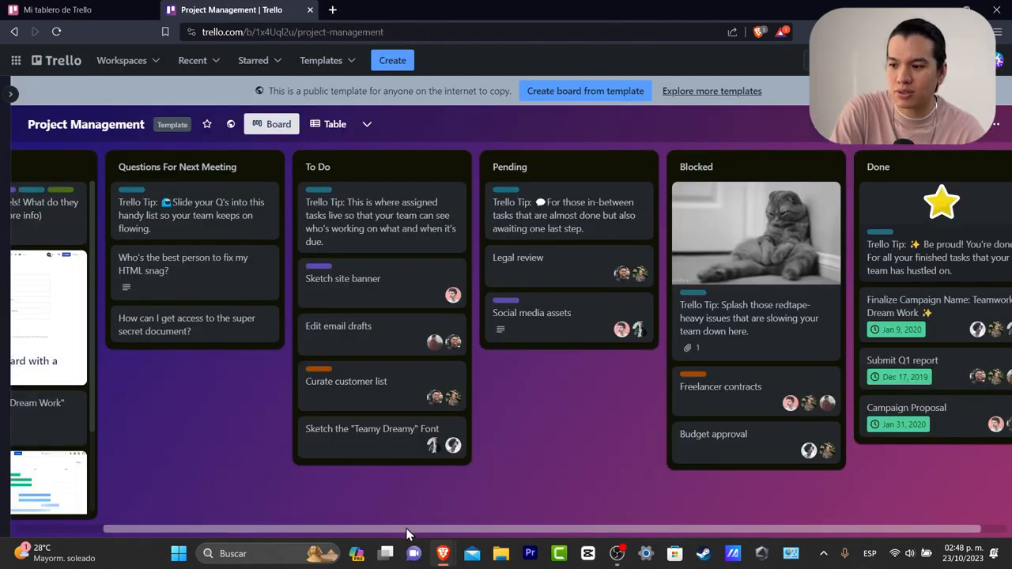
drag(409, 529, 256, 546)
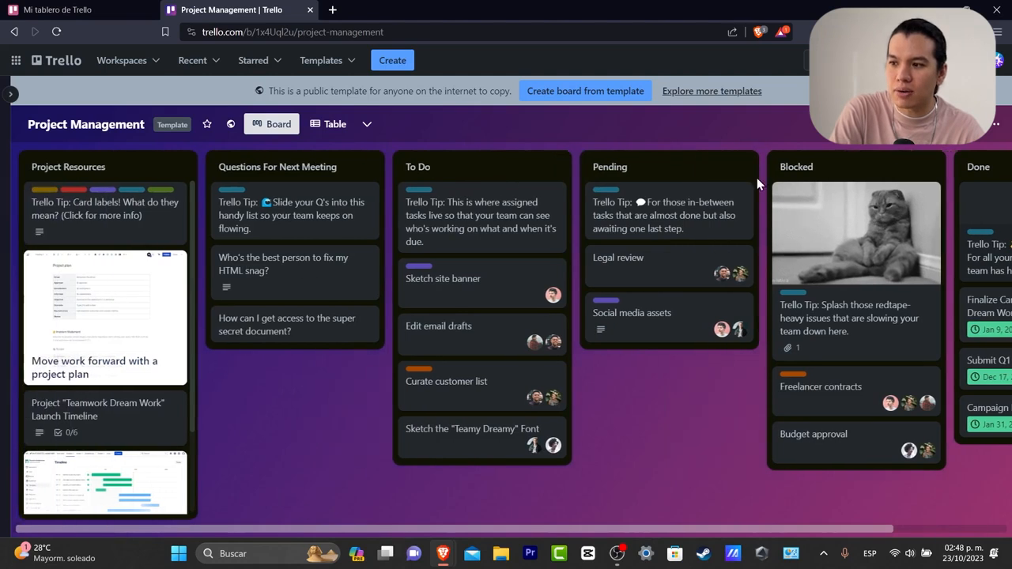
Review the template's cards, labels, members and due dates in Table view, and return to Board view
click(340, 128)
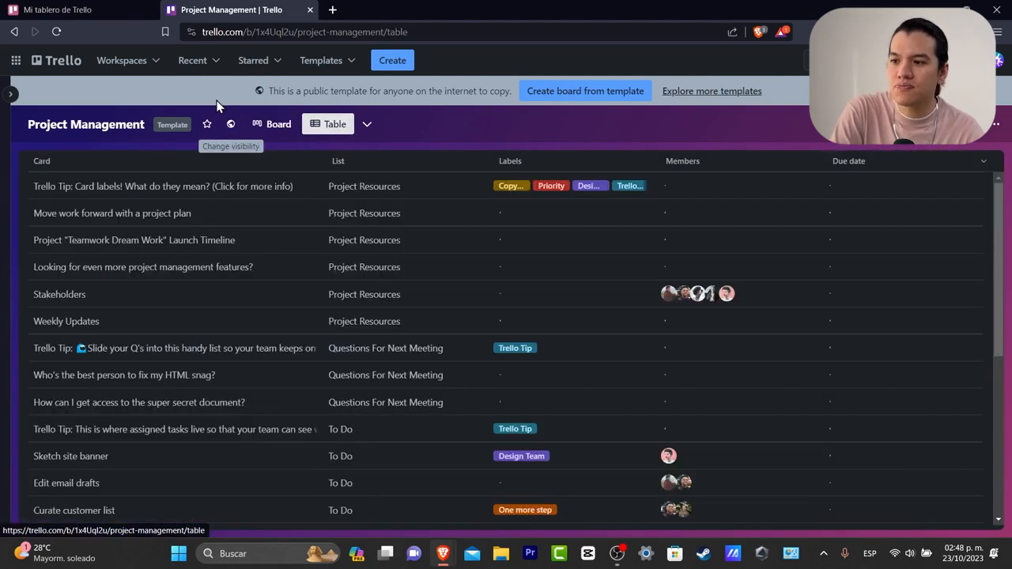
scroll(288, 276, down, 4)
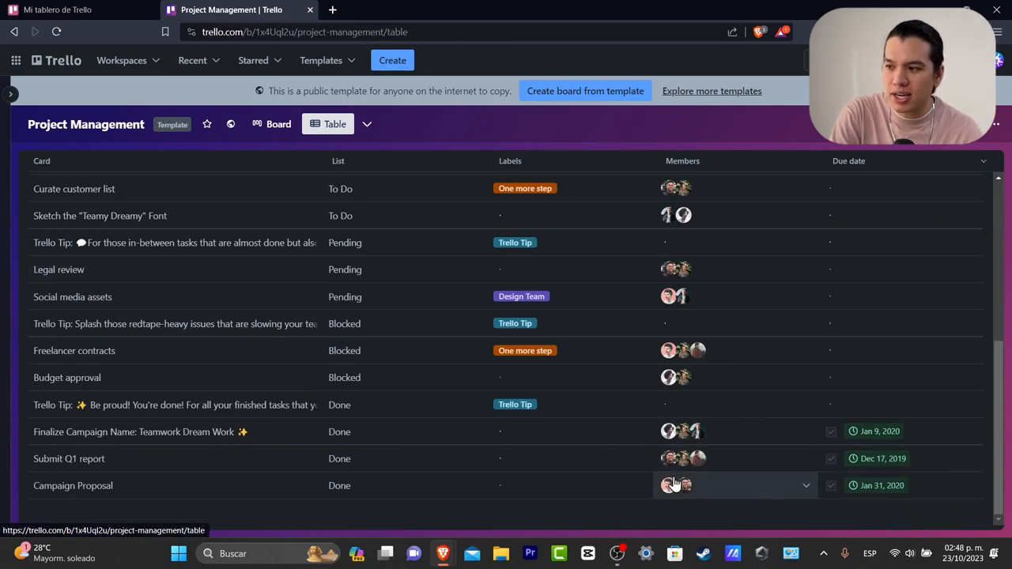
scroll(676, 484, up, 4)
scroll(677, 447, down, 3)
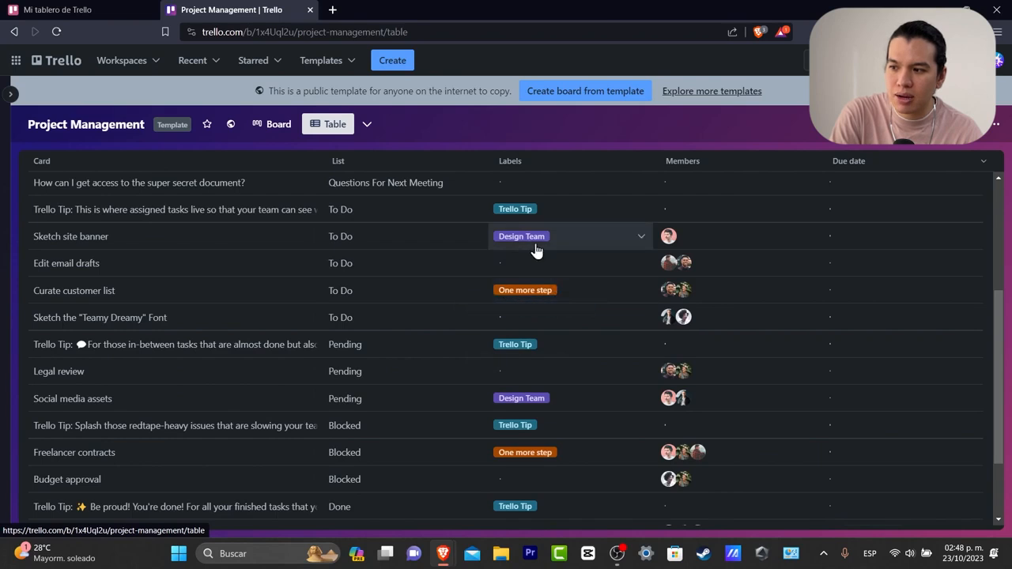
scroll(536, 253, up, 3)
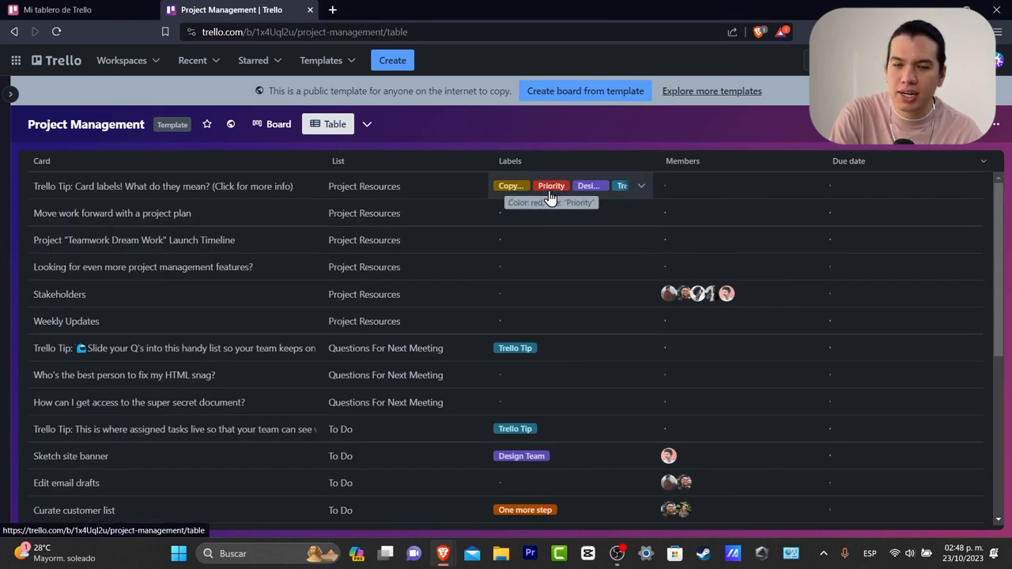
click(263, 124)
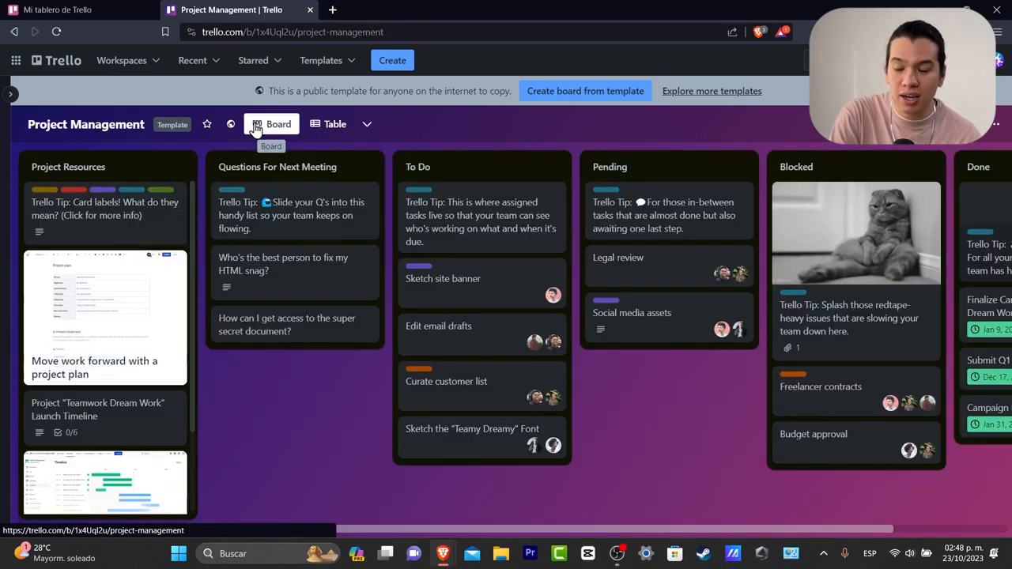
Start a new board from the Project Management template and title it Tech Express Boards
click(593, 93)
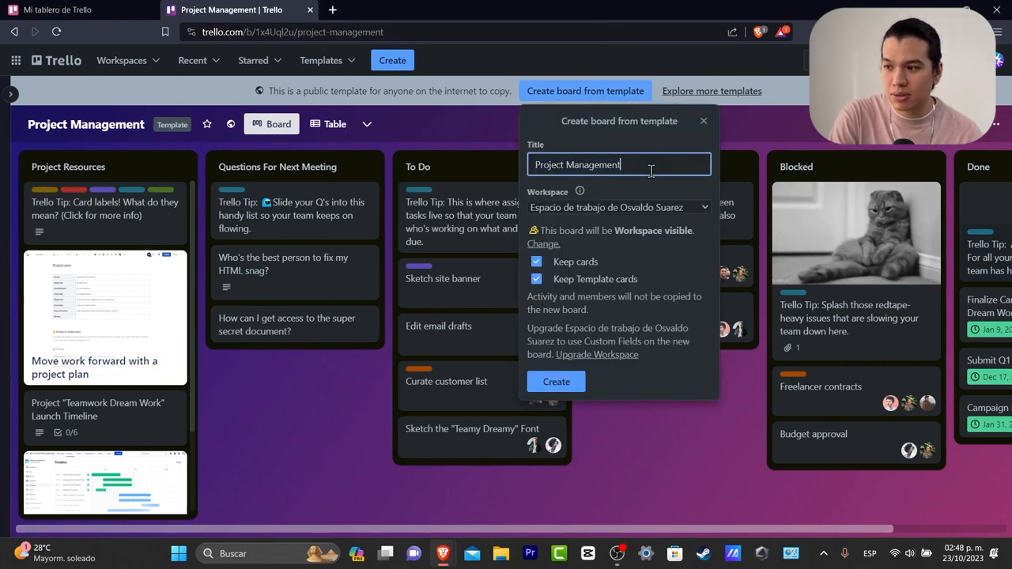
text(Tec)
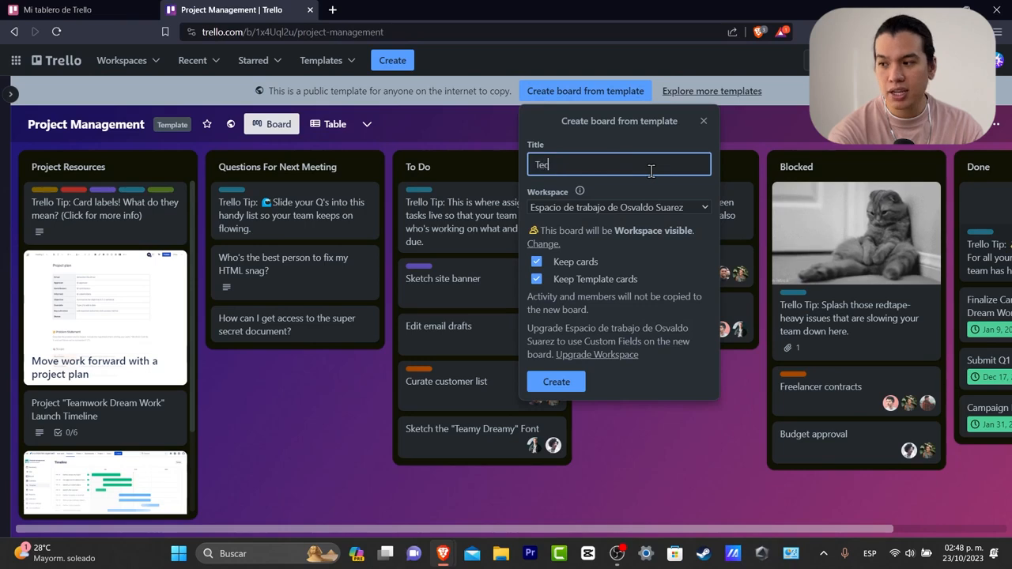
text(h Expl)
text(ess )
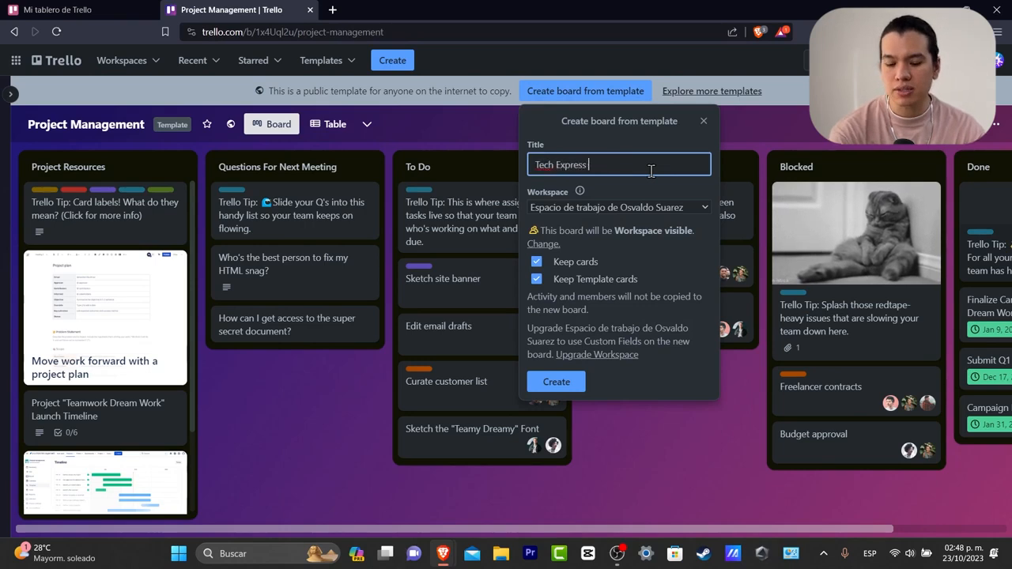
text(Boards)
Assign the new board to the Tech Express workspace, exclude the template's cards, and create it
click(630, 207)
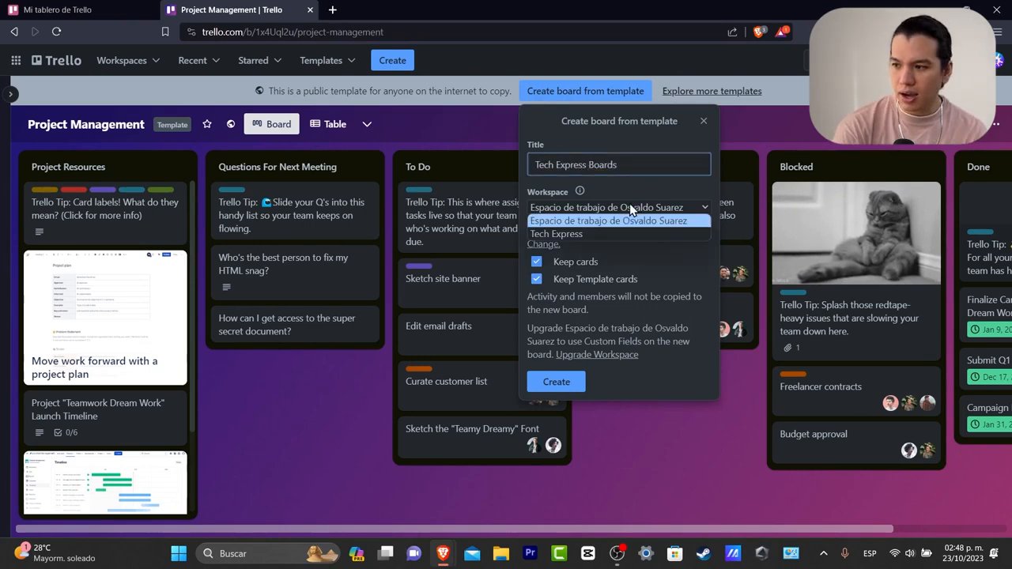
click(611, 221)
click(607, 208)
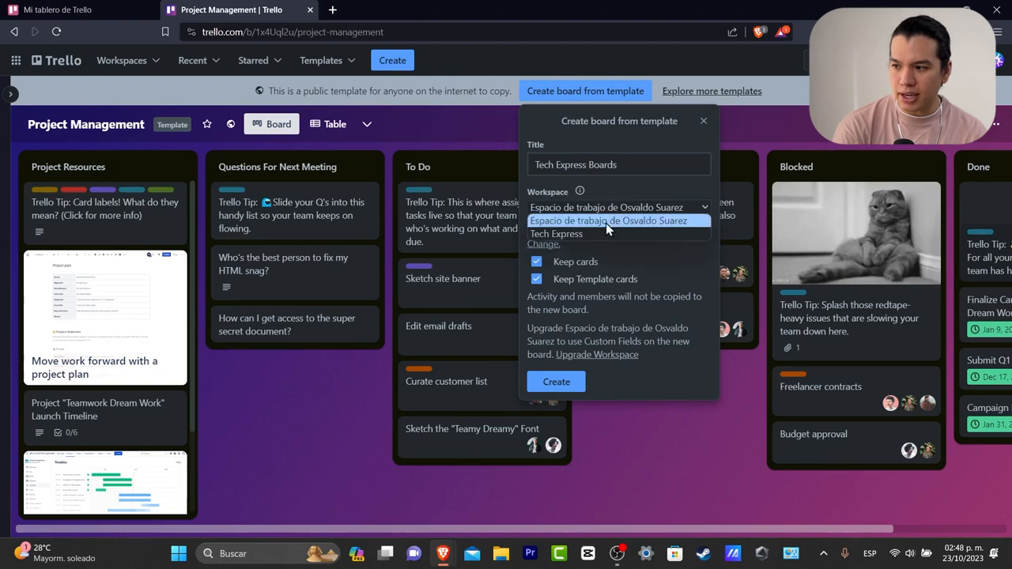
click(608, 234)
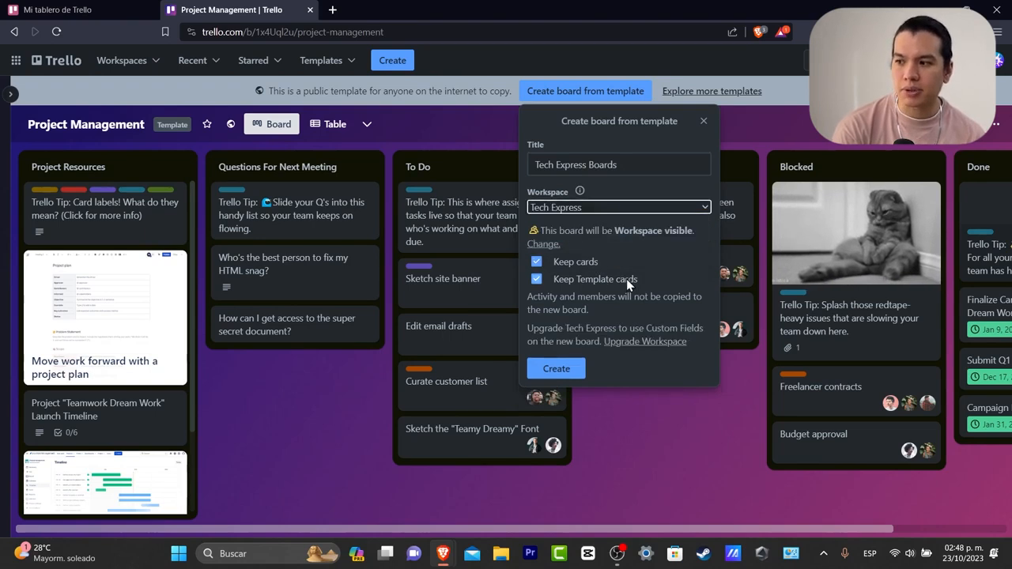
click(536, 280)
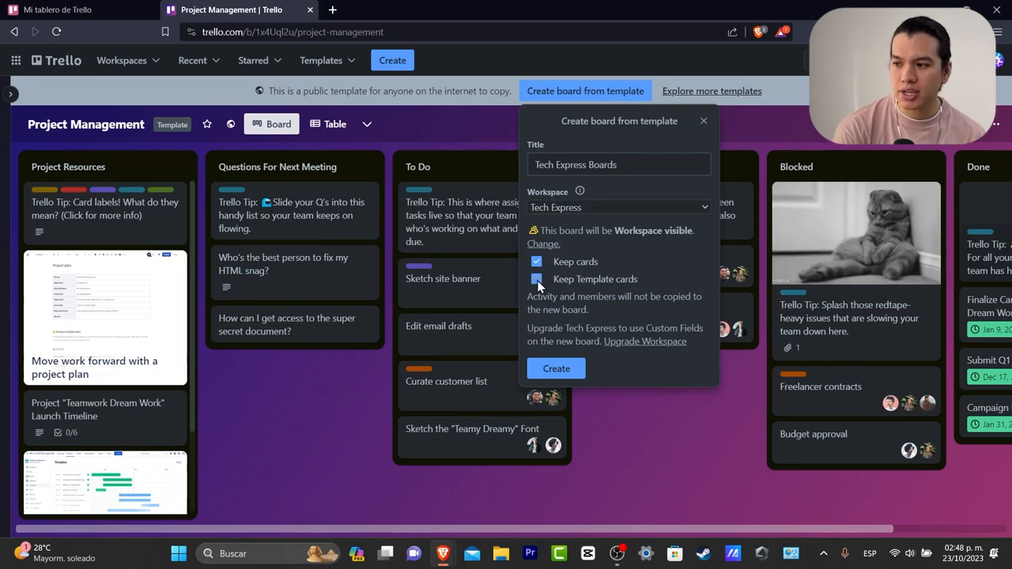
click(581, 369)
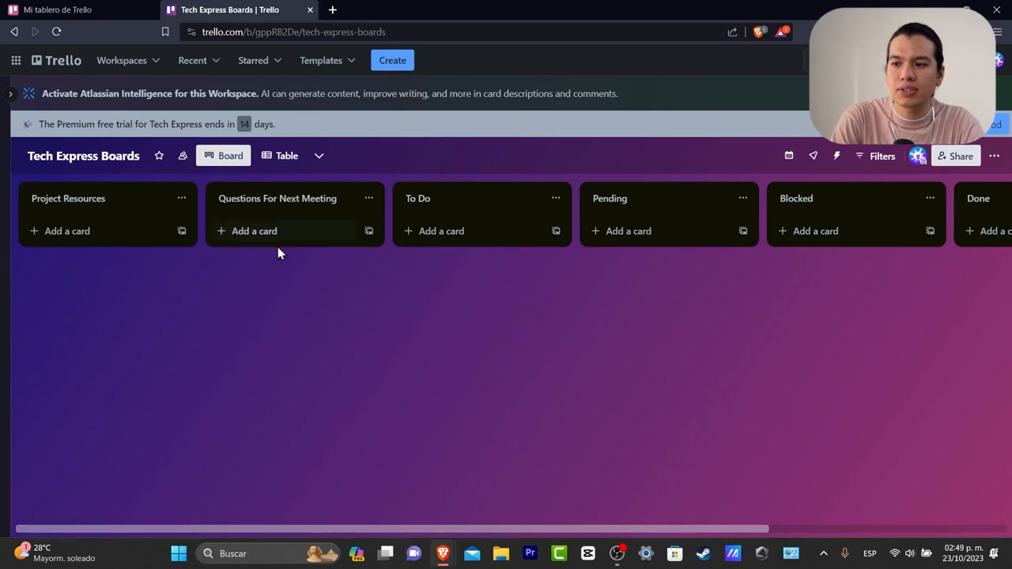
Check the new board in Table view and return to Board view
drag(526, 328, 563, 358)
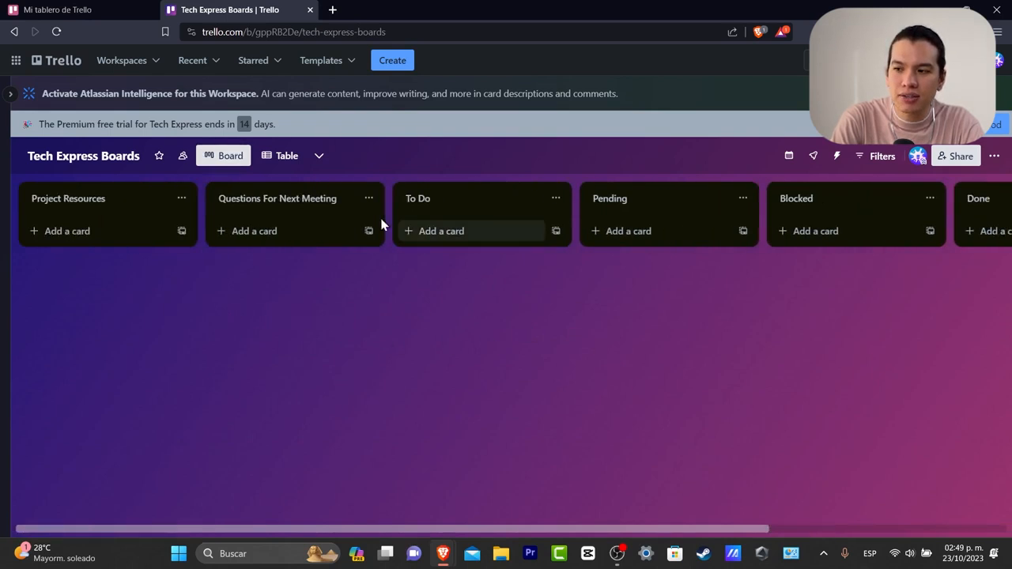
click(273, 157)
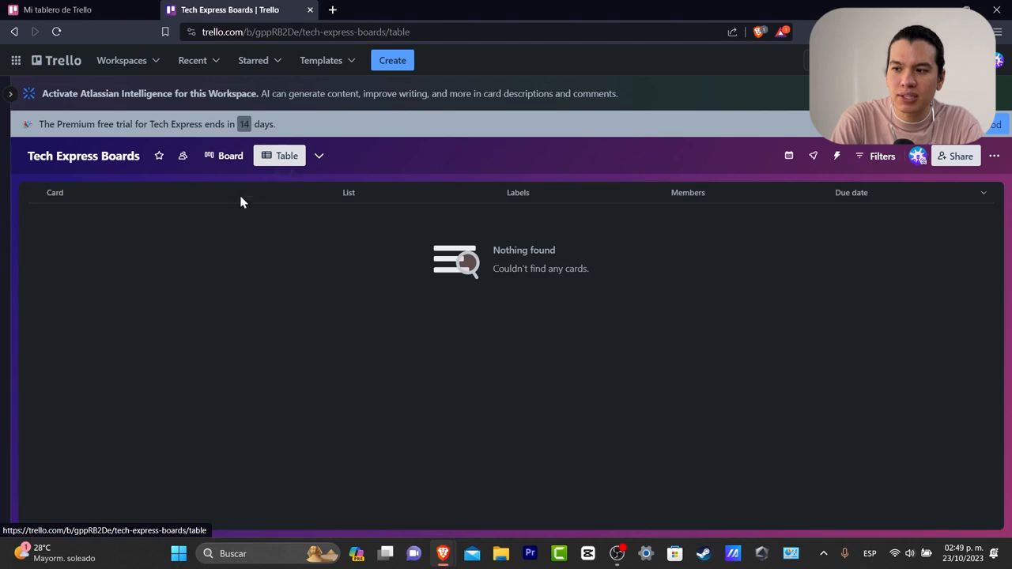
click(221, 160)
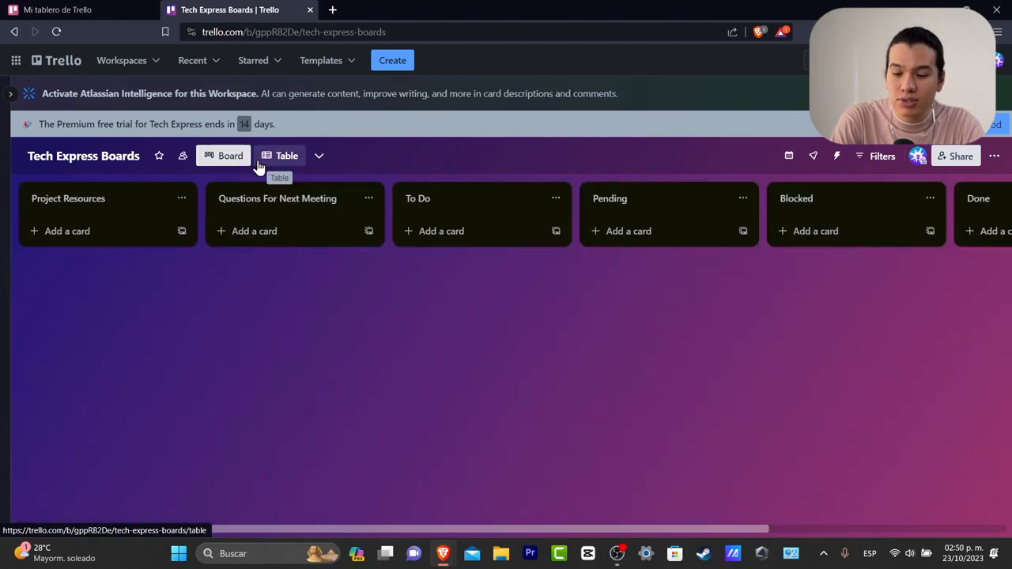
Add the Calendar, Dashboard, Timeline and Map views to the Tech Express Boards board
click(317, 158)
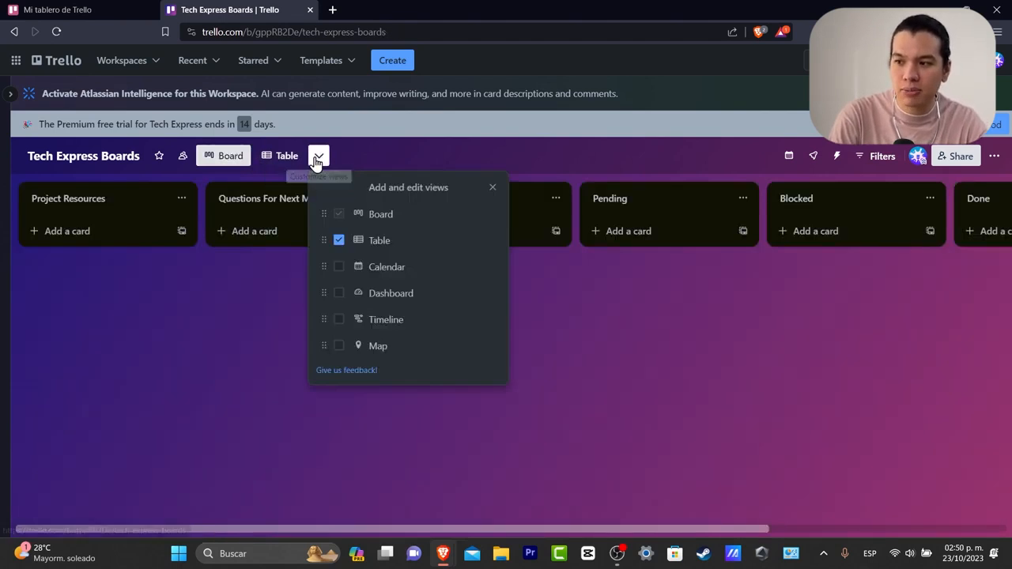
click(338, 267)
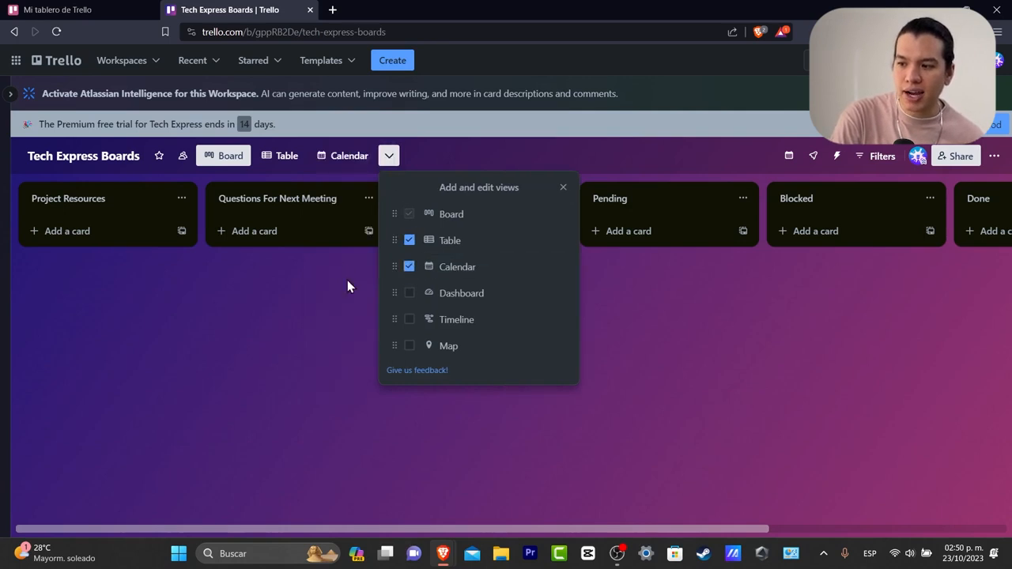
click(412, 293)
click(486, 319)
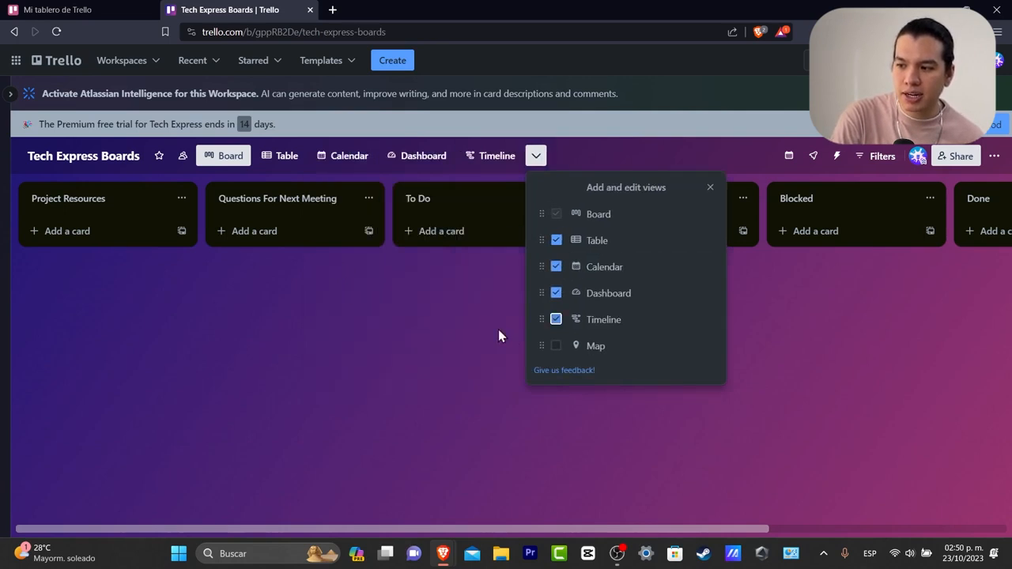
click(556, 348)
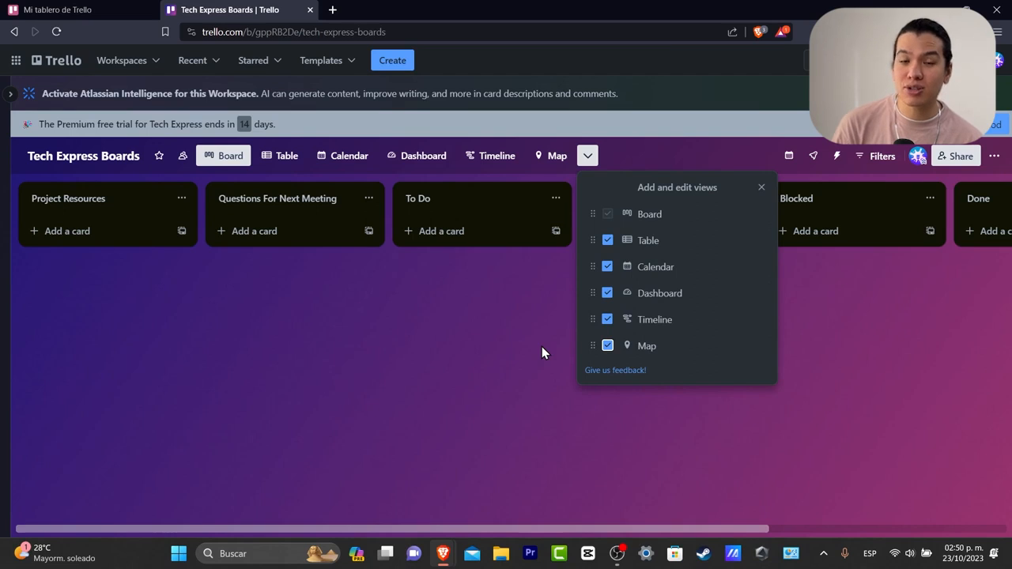
click(621, 391)
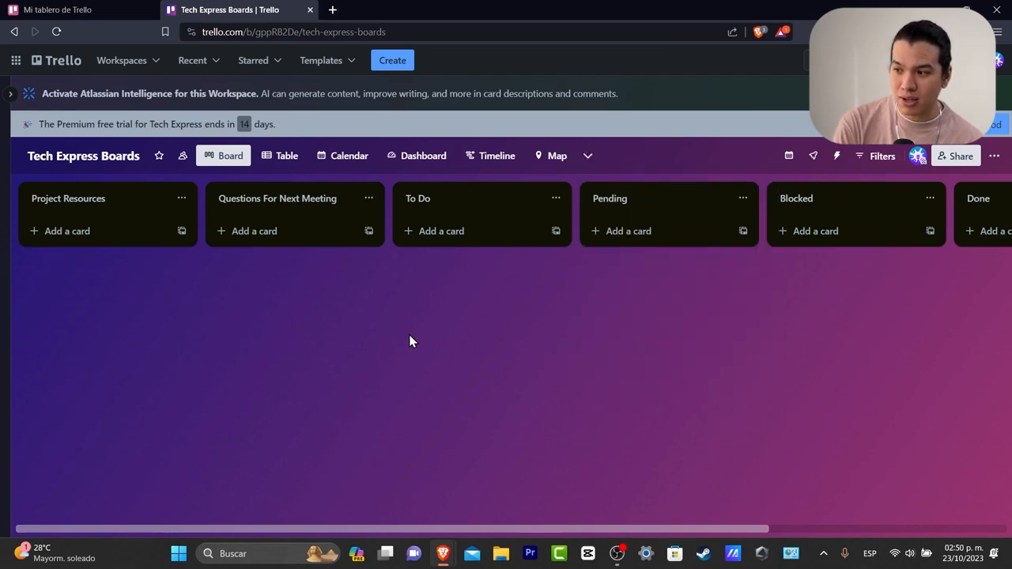
Look through the board's Dashboard, Calendar, Table, Timeline and Map views, and return to Board view
click(421, 158)
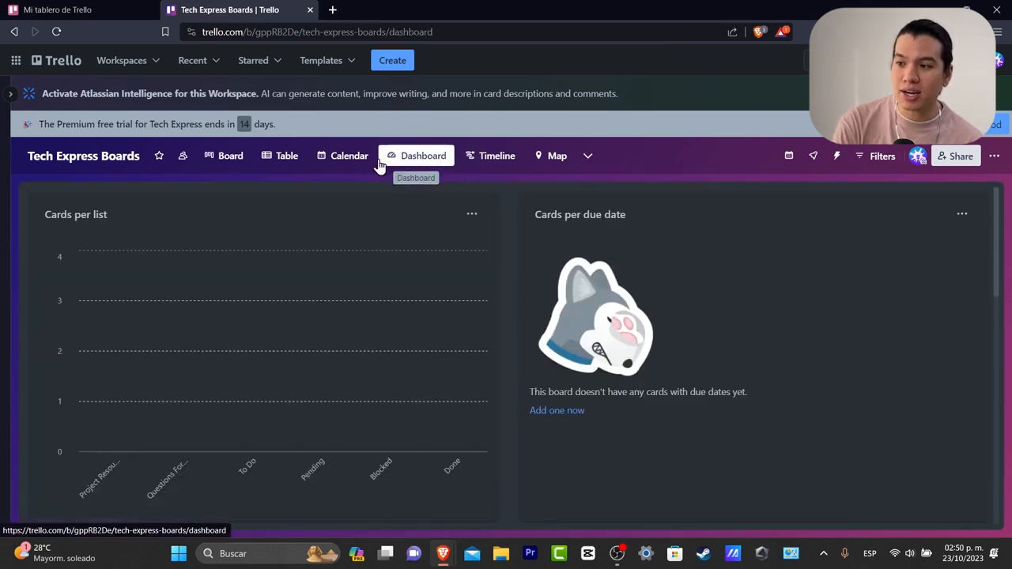
click(340, 158)
click(282, 158)
click(483, 152)
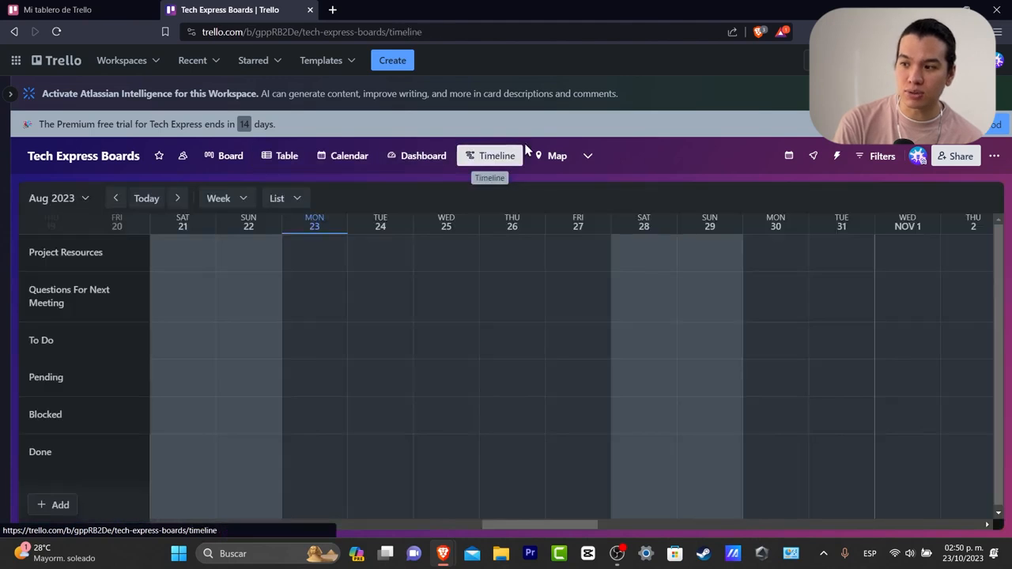
click(543, 163)
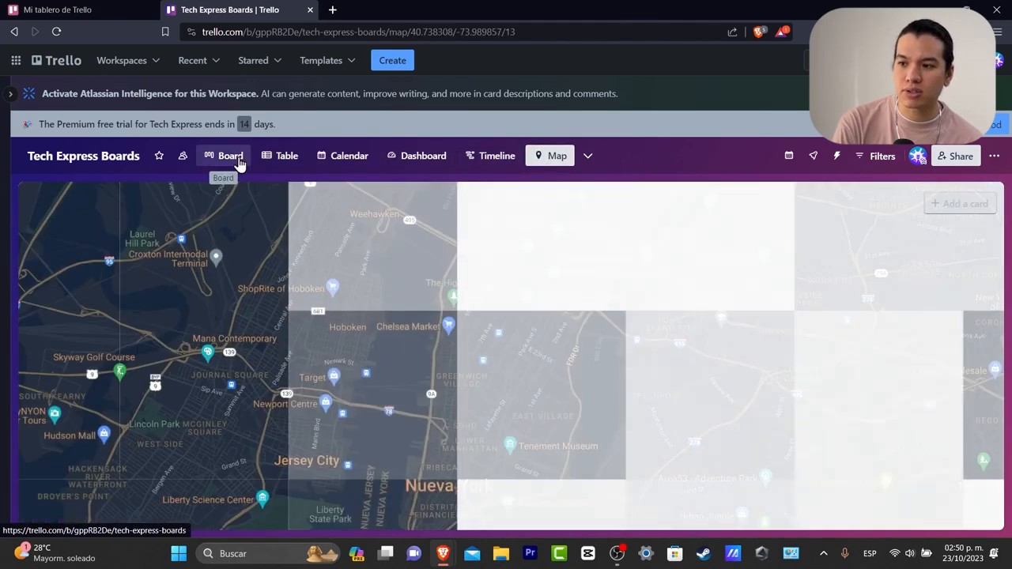
click(226, 157)
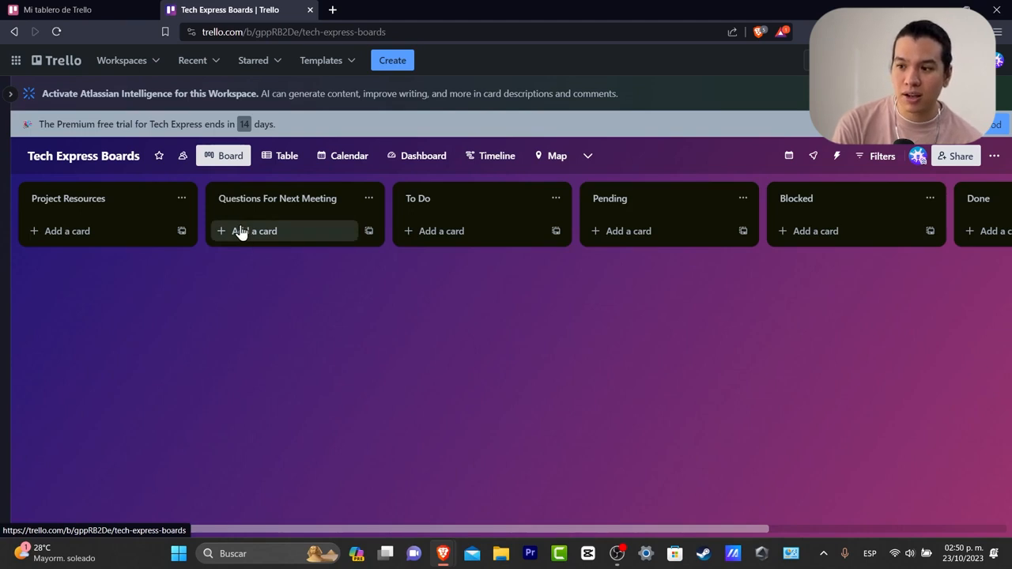
Add a card titled Youtube video 1 to the Project Resources list
click(75, 235)
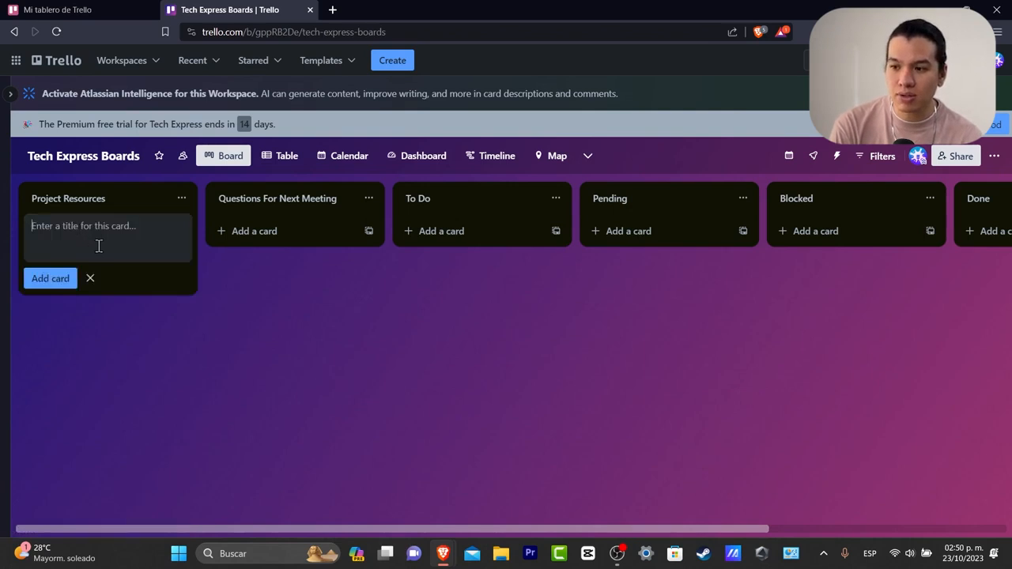
text(Youtube video 1)
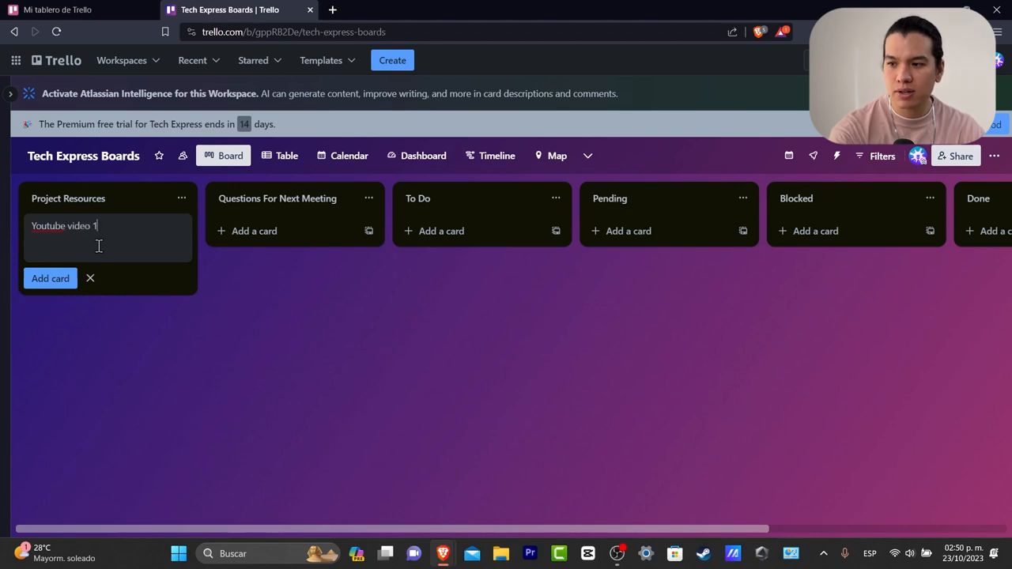
key(Return)
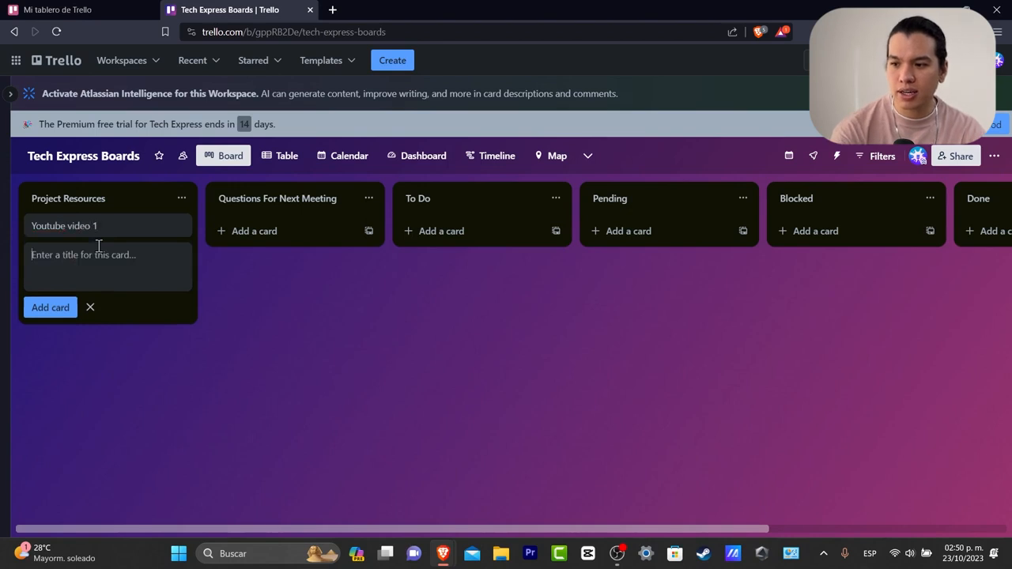
click(186, 366)
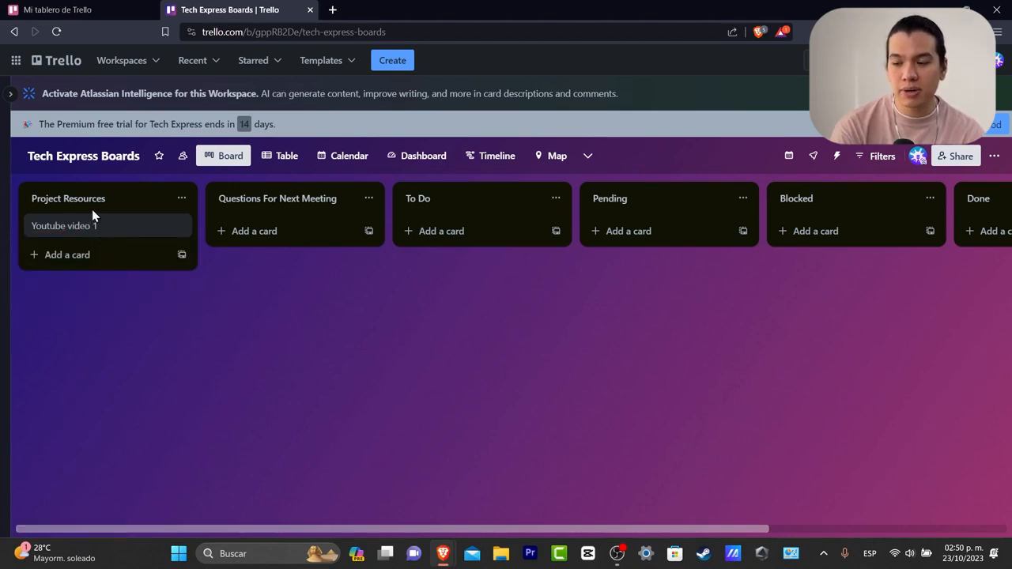
Open the Youtube video 1 card and assign the listed board member to it
click(103, 222)
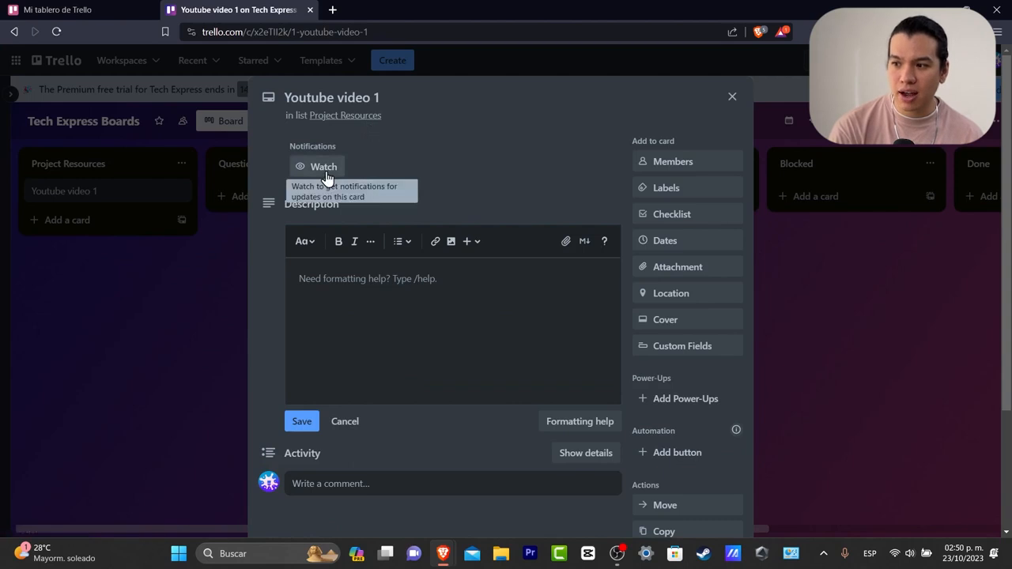
scroll(424, 331, down, 2)
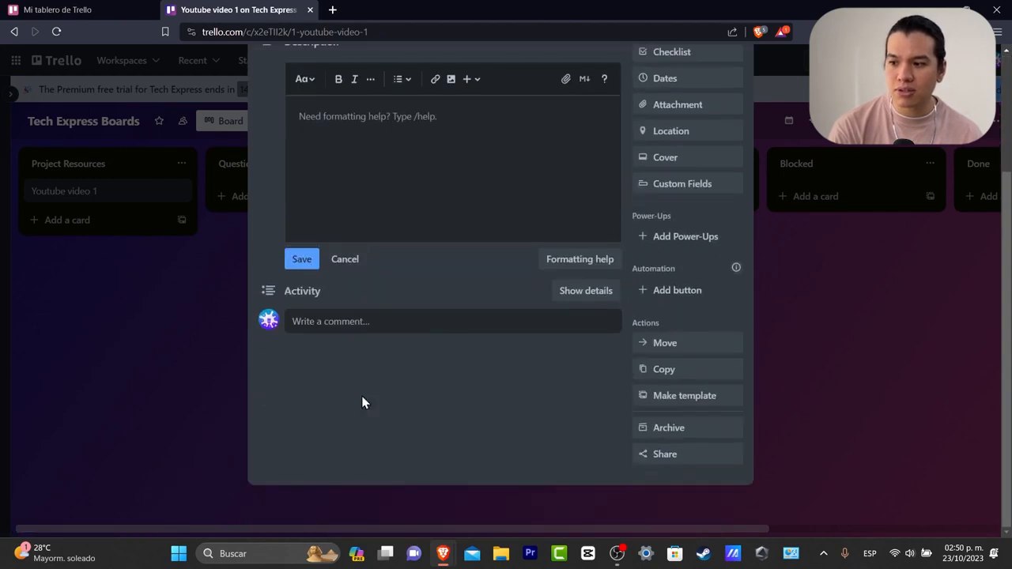
scroll(443, 378, up, 2)
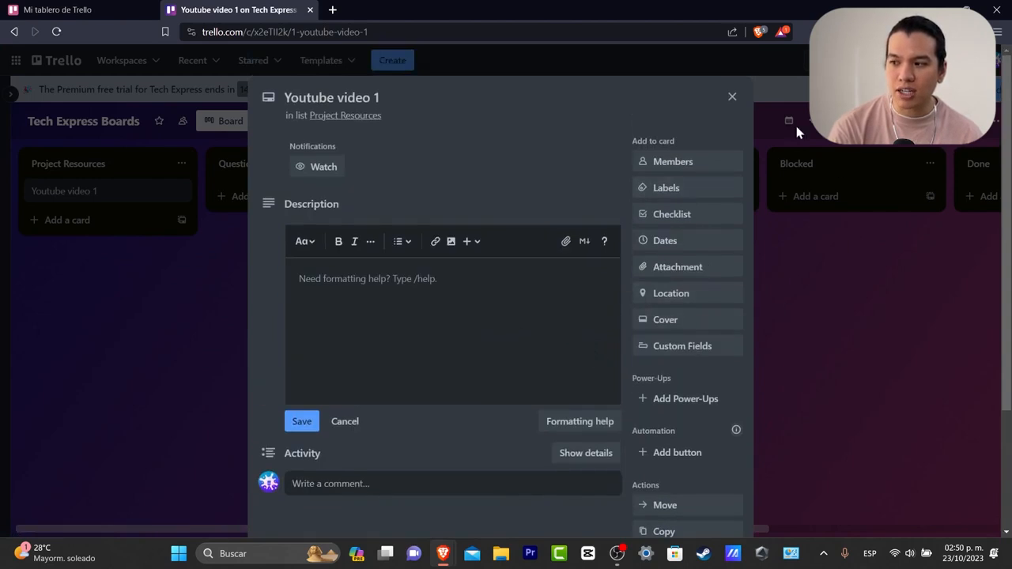
click(706, 161)
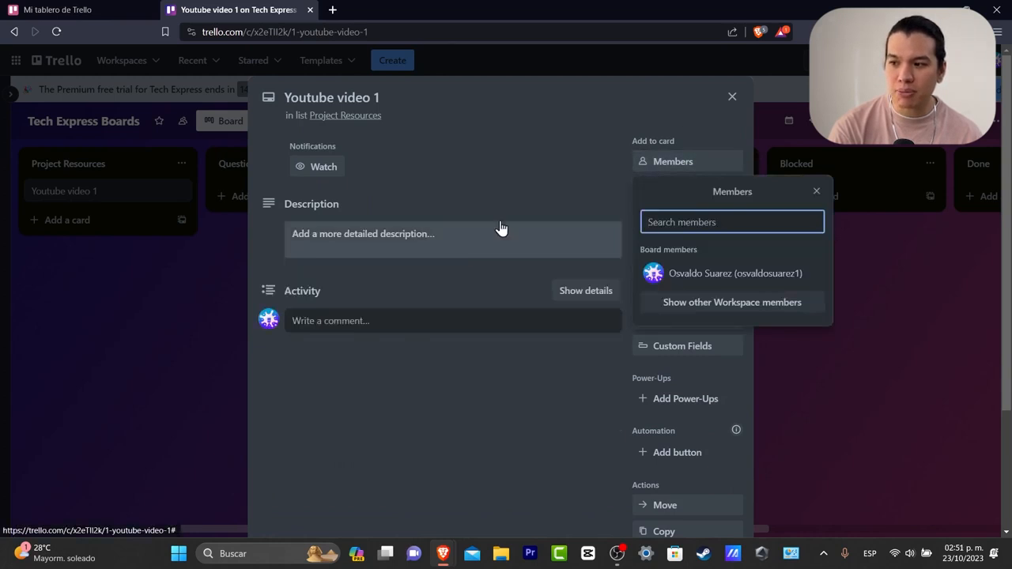
click(712, 273)
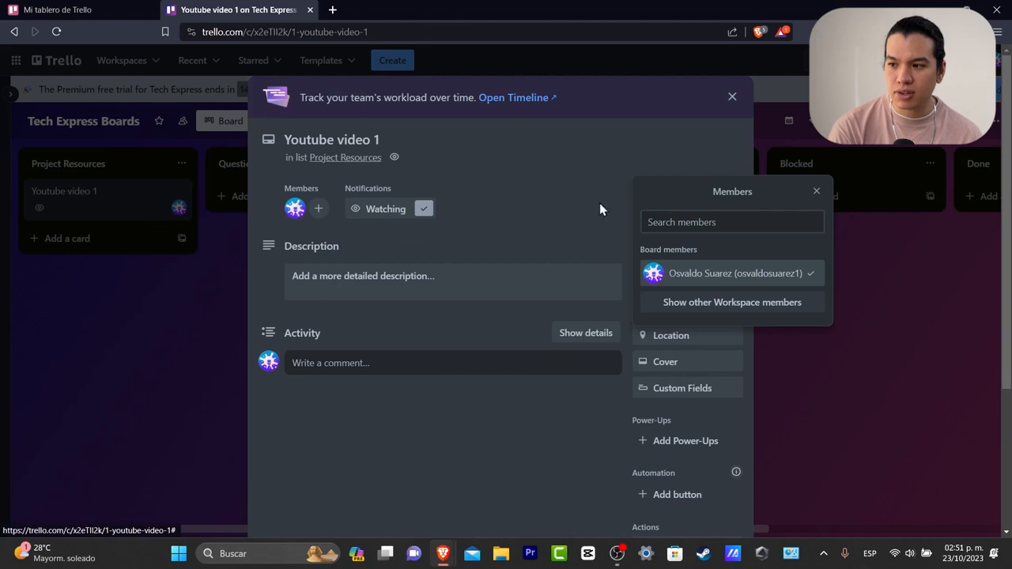
click(542, 206)
Delete the Copy Request label from the board's labels through the Youtube video 1 card
click(696, 230)
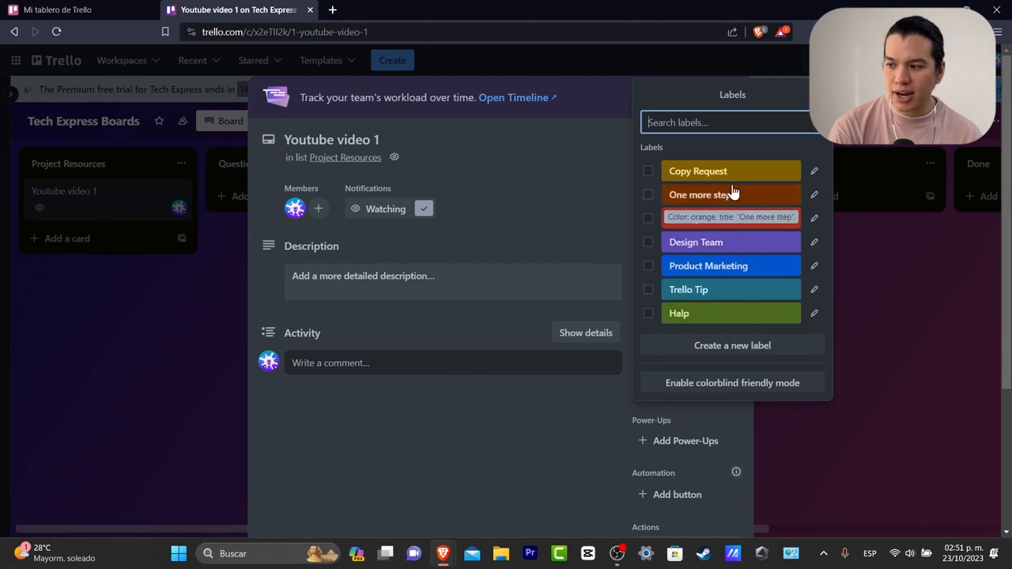
click(813, 170)
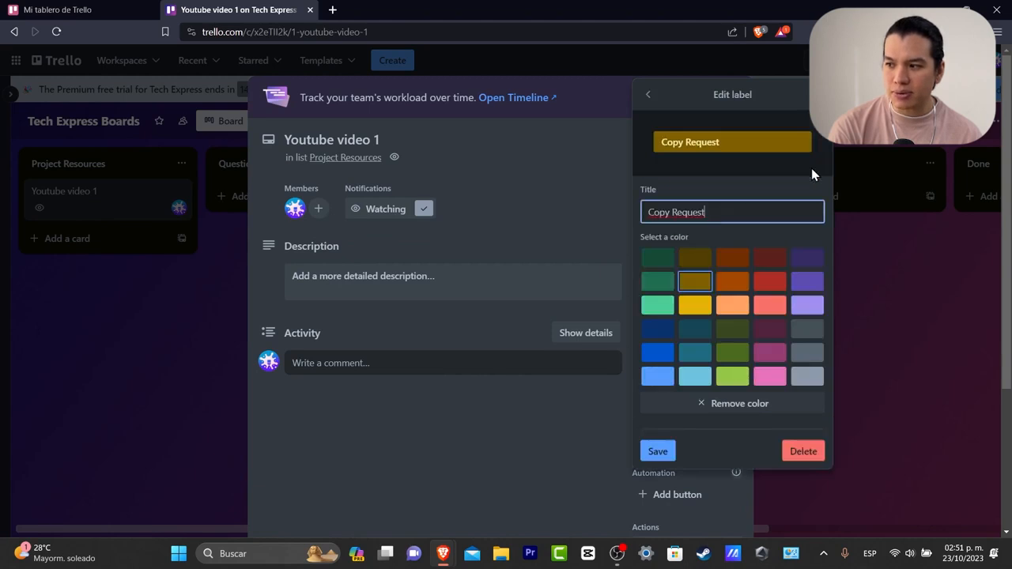
double_click(701, 212)
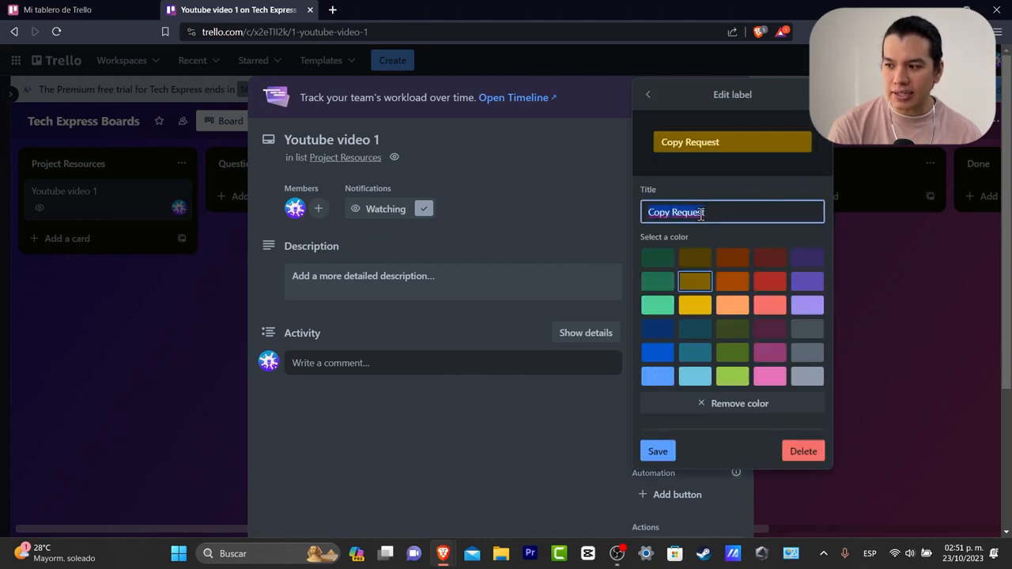
click(769, 281)
click(798, 452)
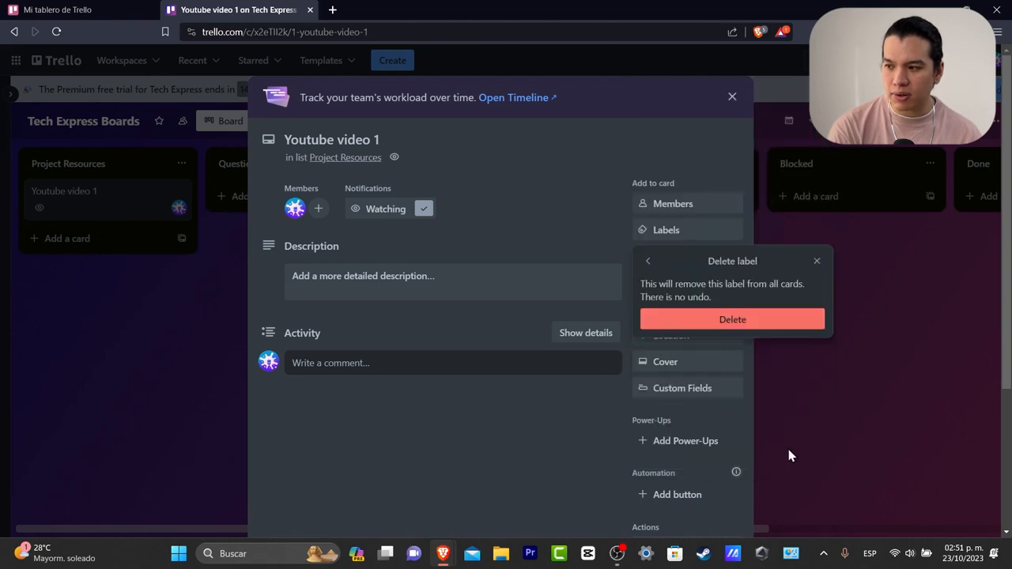
click(747, 319)
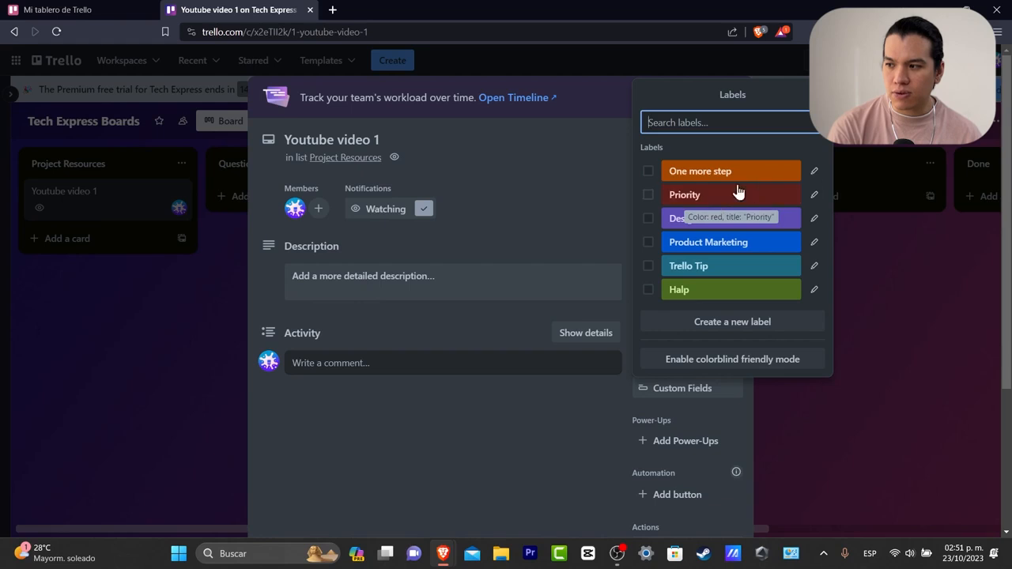
Rename the orange One more step label to Marketing and save it
click(813, 172)
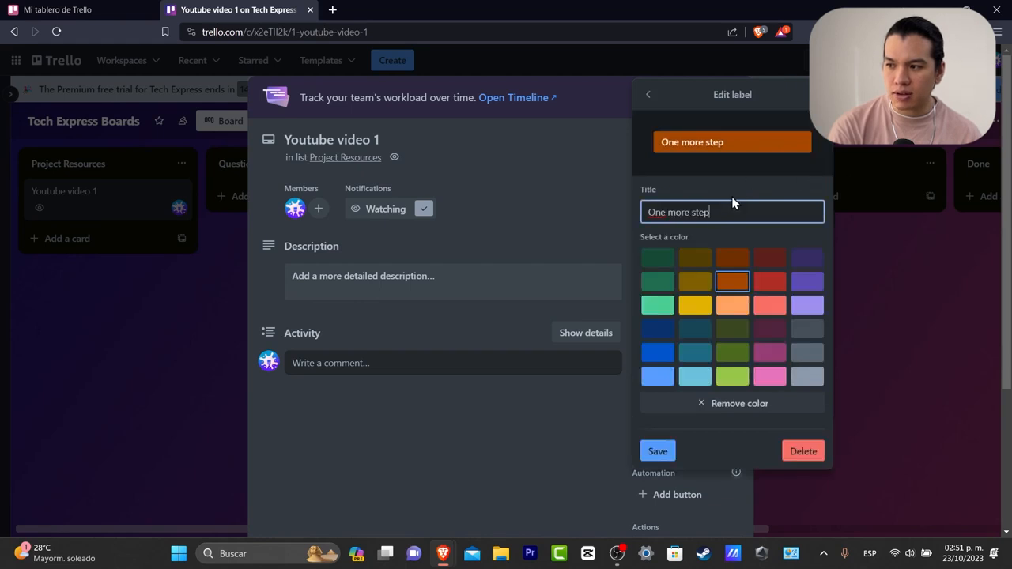
triple_click(713, 210)
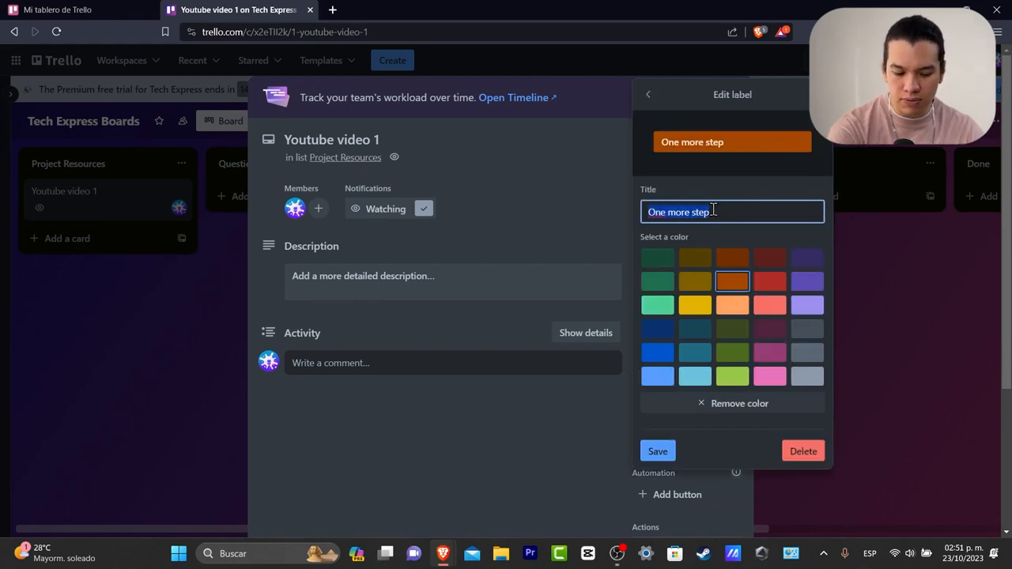
text(Market)
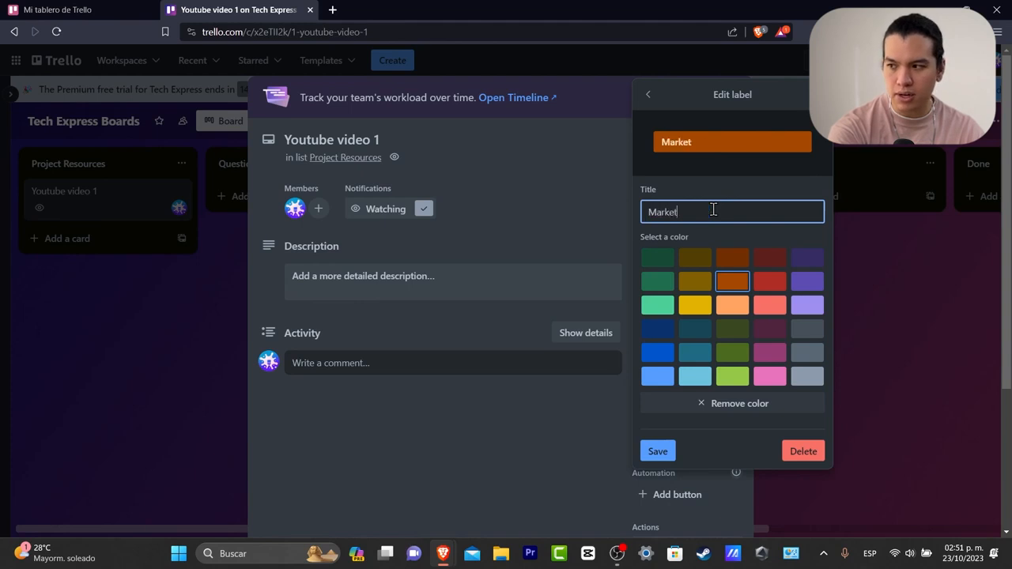
text(ing)
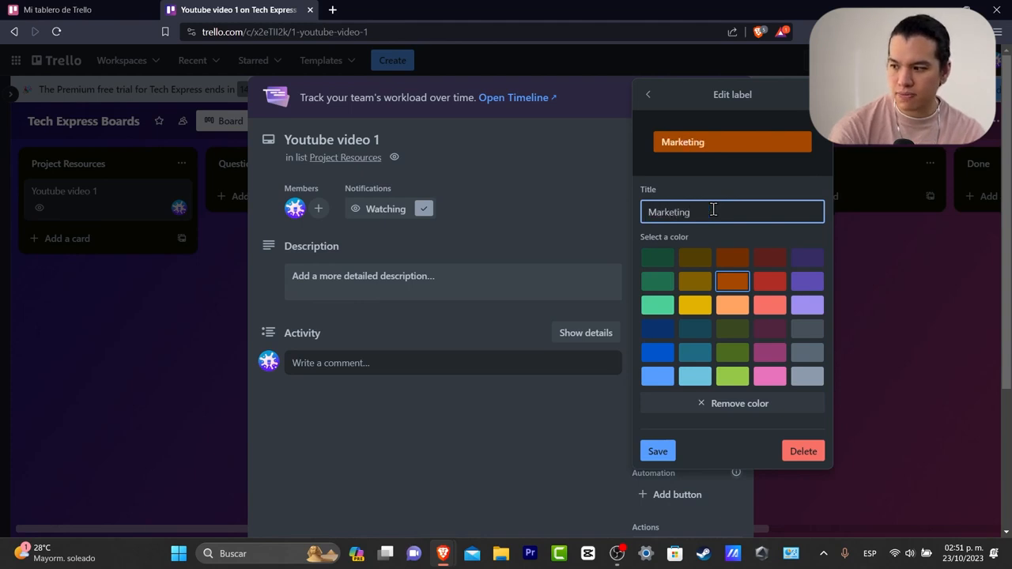
click(656, 452)
Rename the purple Design Team label to Published, leaving it unassigned from the card, and save it
click(715, 219)
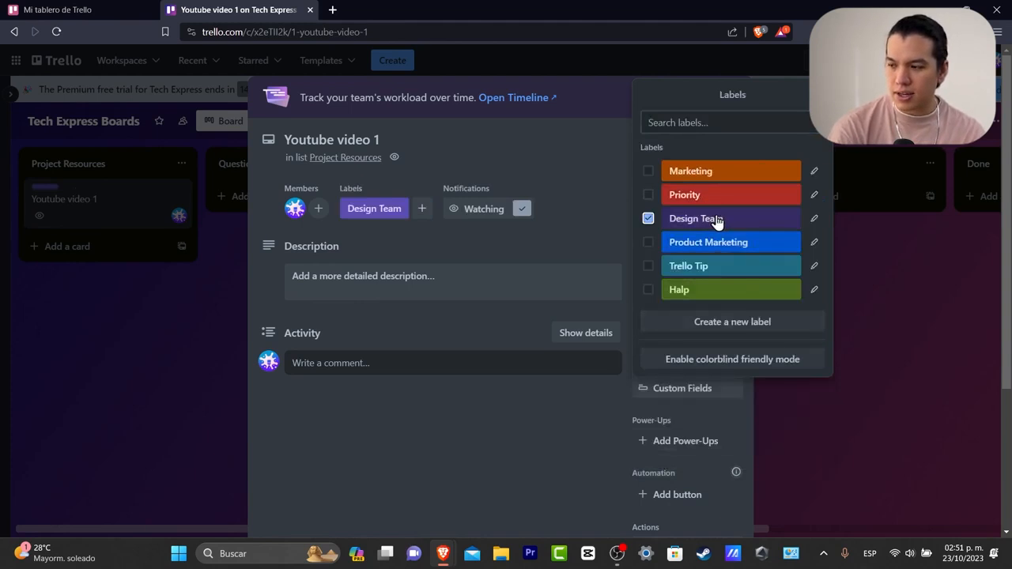
click(721, 221)
click(814, 219)
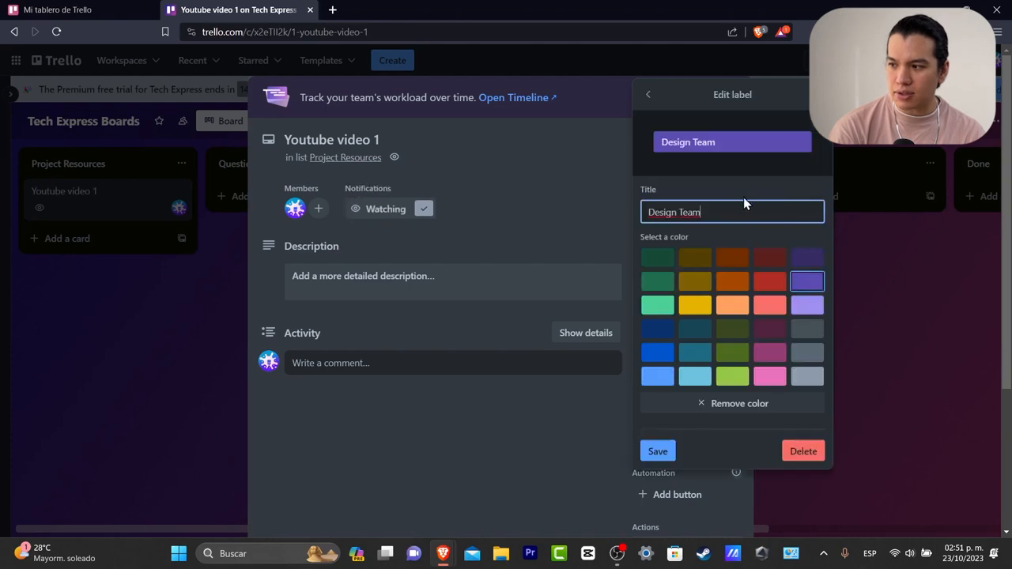
key(ctrl+shift+Left)
key(ctrl+shift+Left)
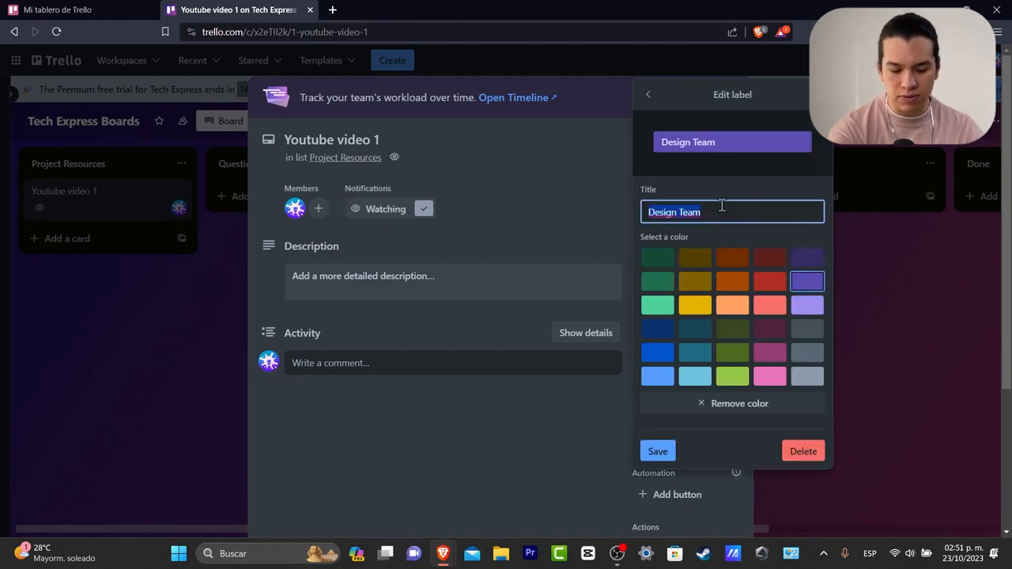
text(Published)
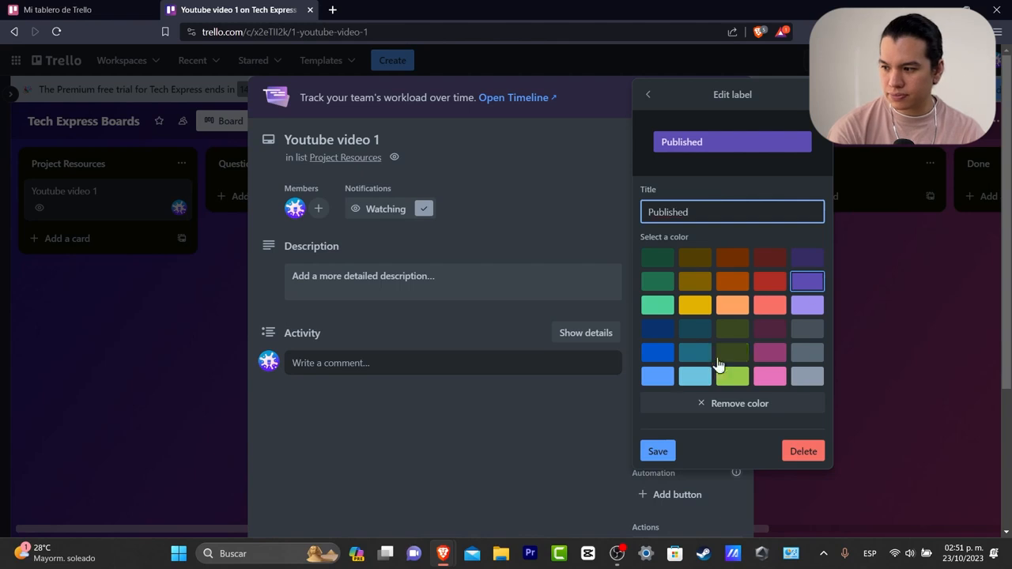
click(656, 451)
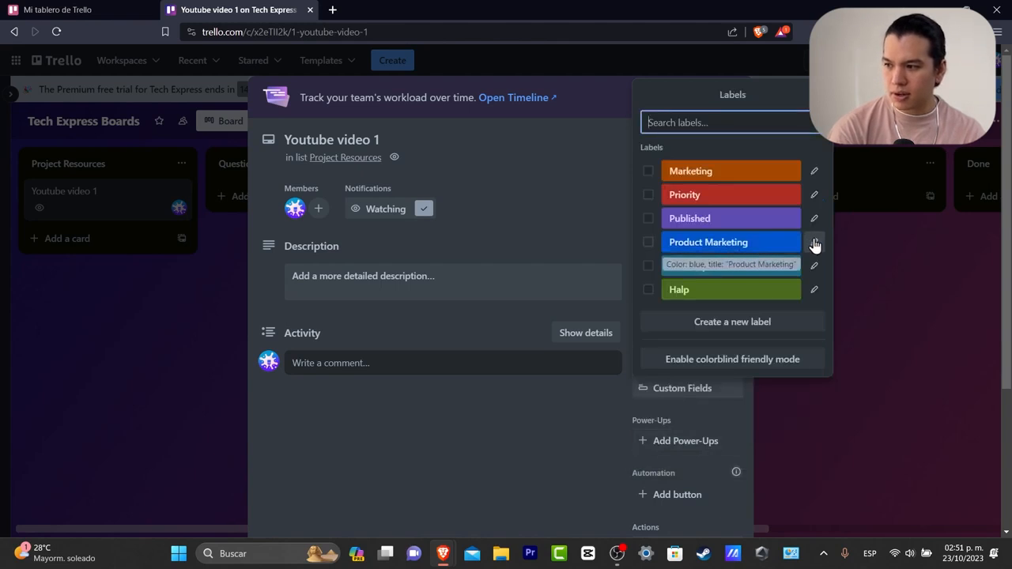
Rename the teal Trello Tip label to Recorded and save it
click(813, 268)
triple_click(713, 212)
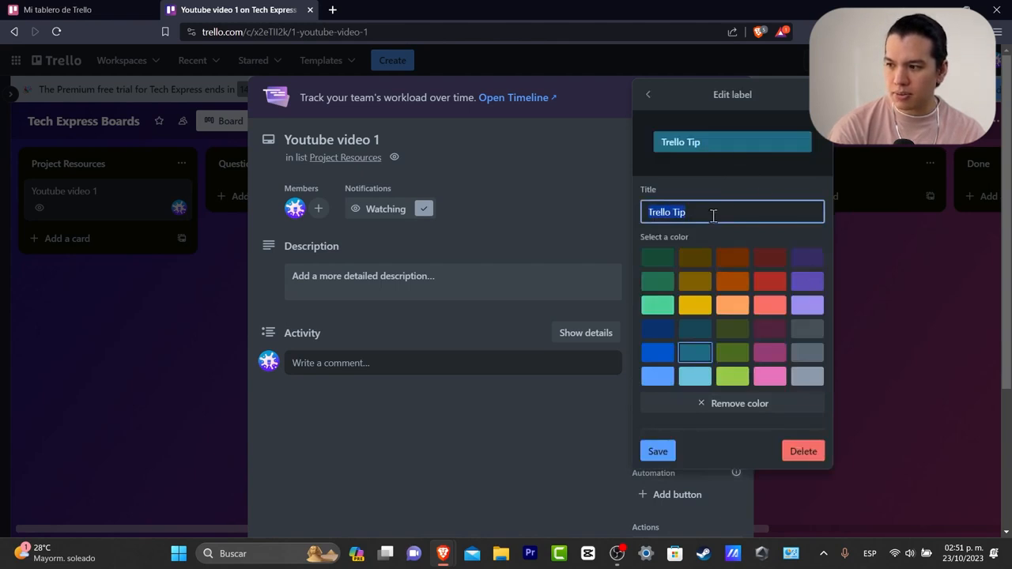
text(Recorded)
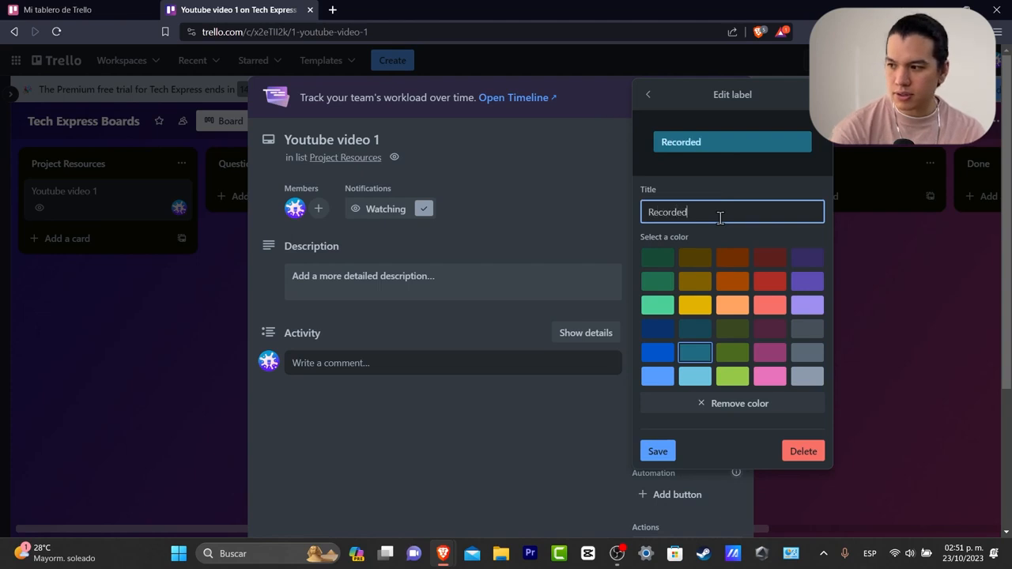
click(656, 452)
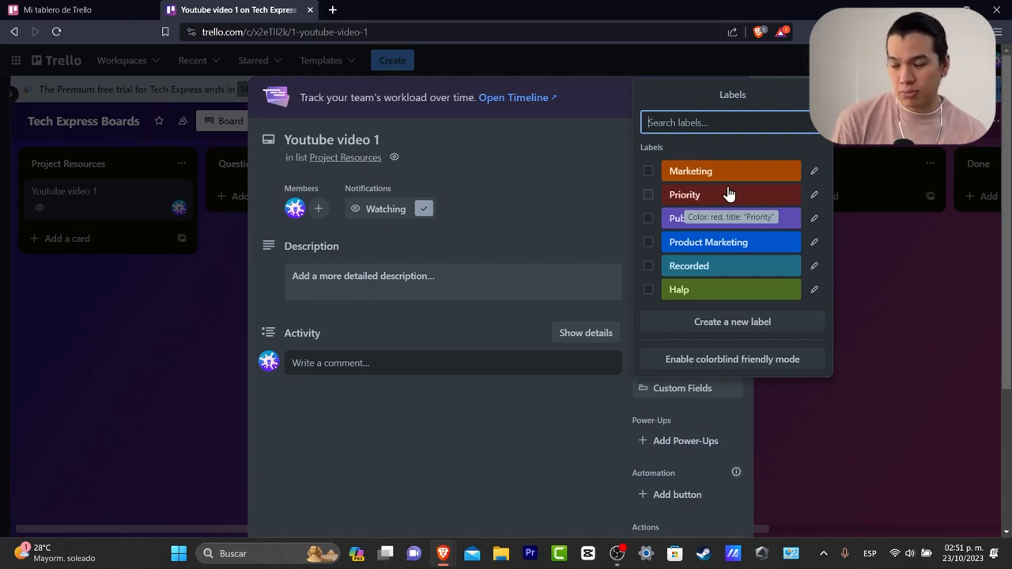
Rename the green Halp label to Post Production, save it and leave the label list
click(813, 289)
key(ctrl+a)
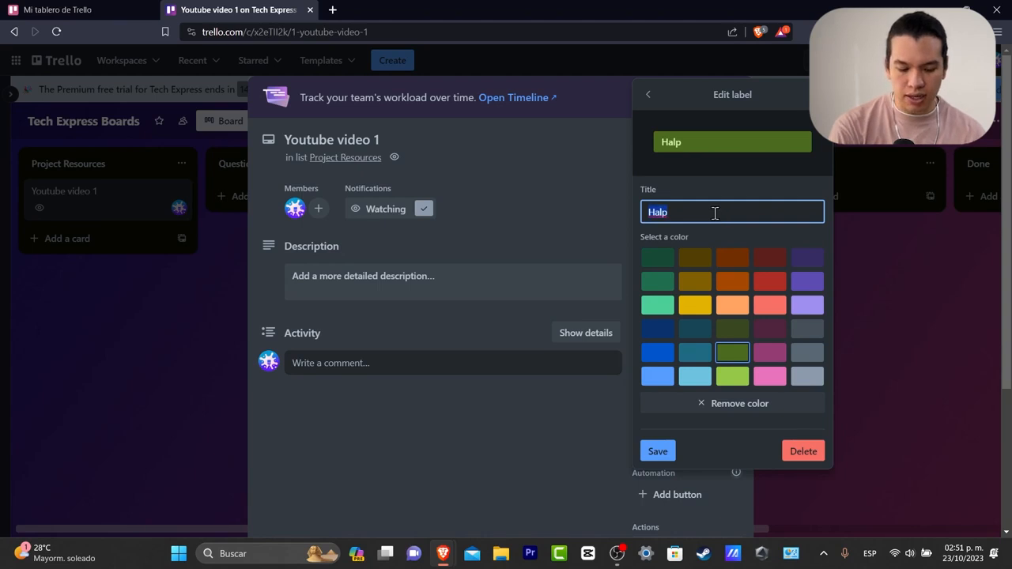
text(Edi)
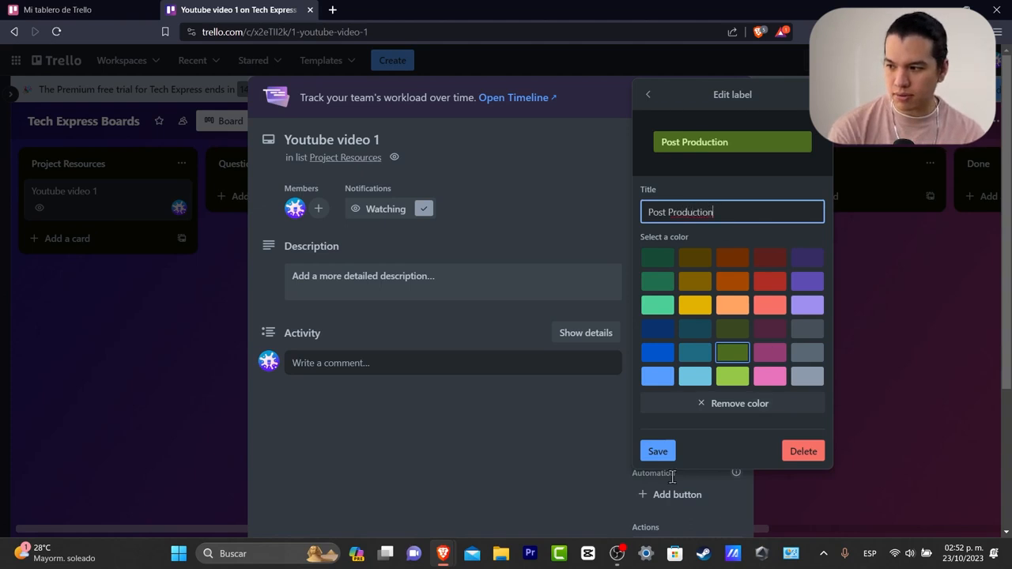
click(658, 451)
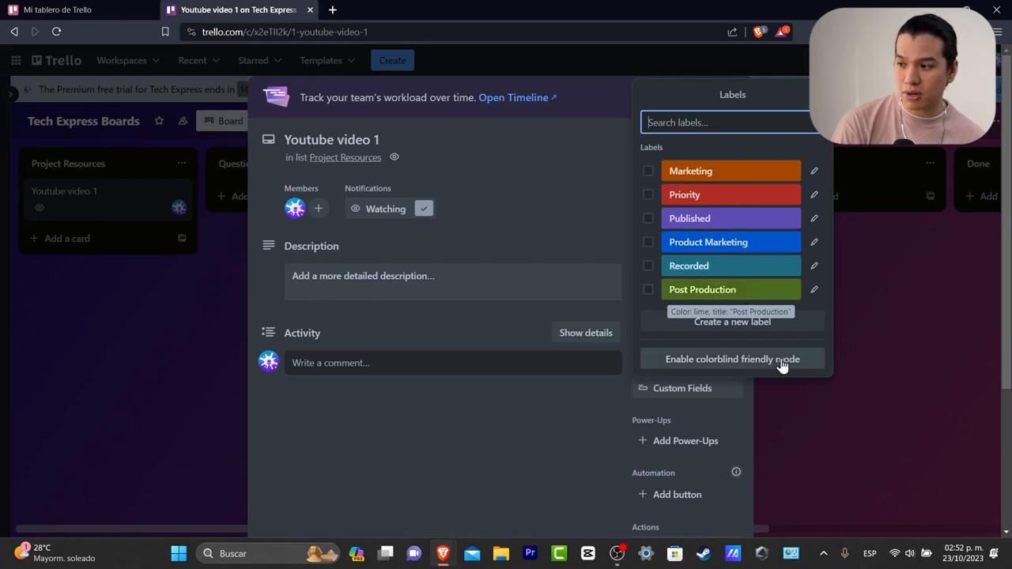
click(616, 224)
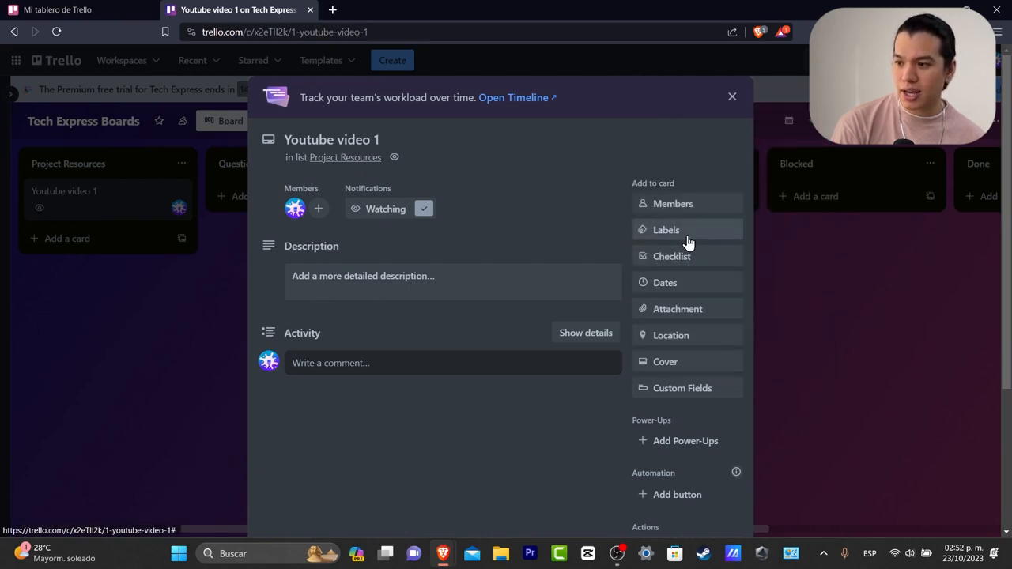
Assign the Recorded label to the Youtube video 1 card
click(681, 233)
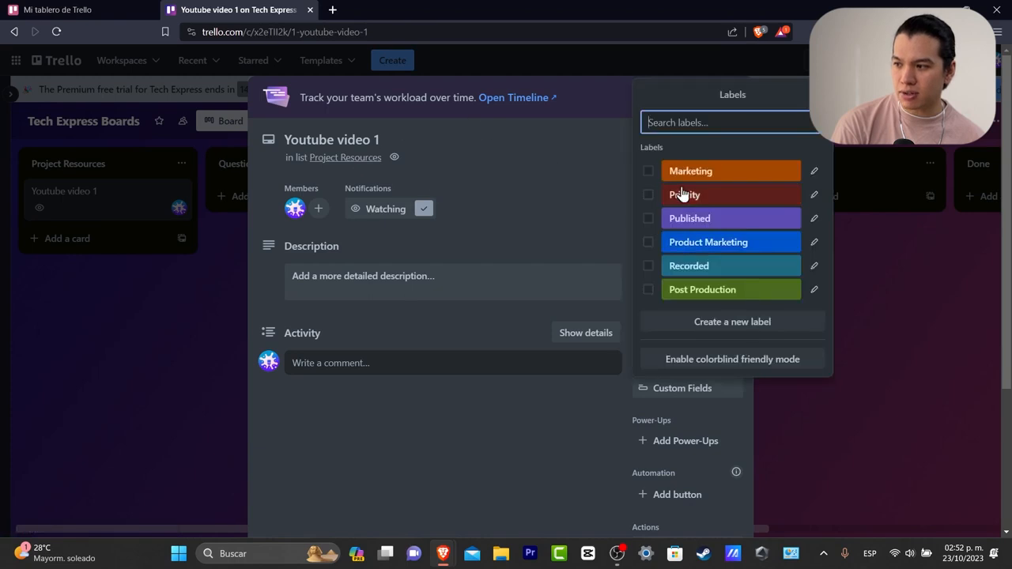
click(681, 271)
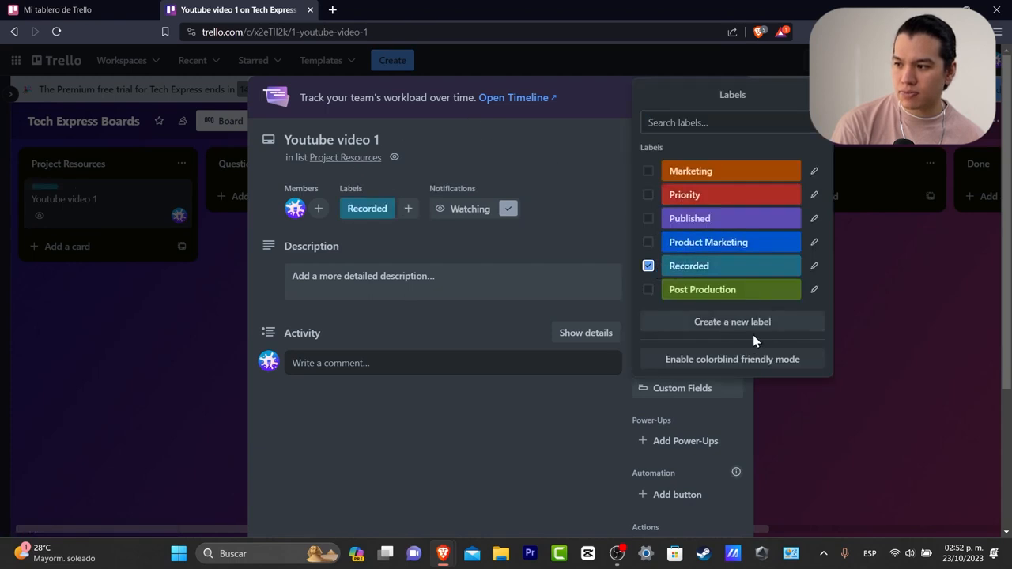
click(594, 212)
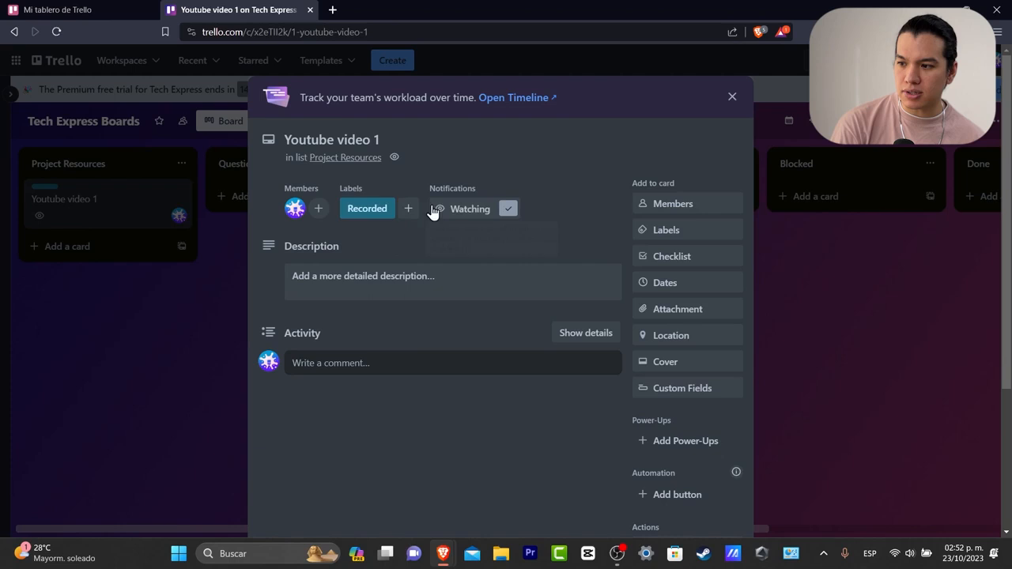
Save "this is for my first video stuff." as the card's description and return to the board
click(385, 277)
text(t)
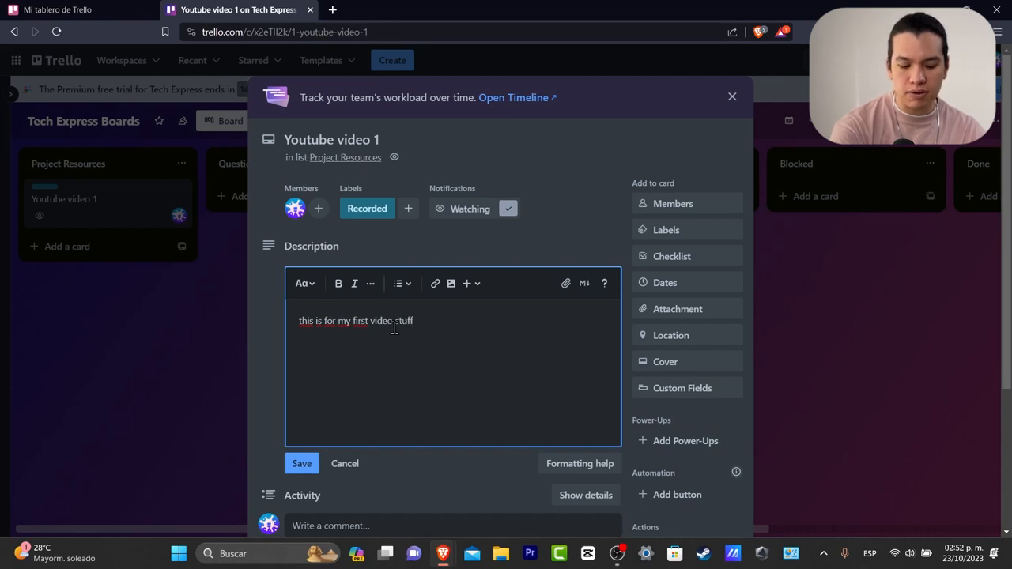
click(311, 462)
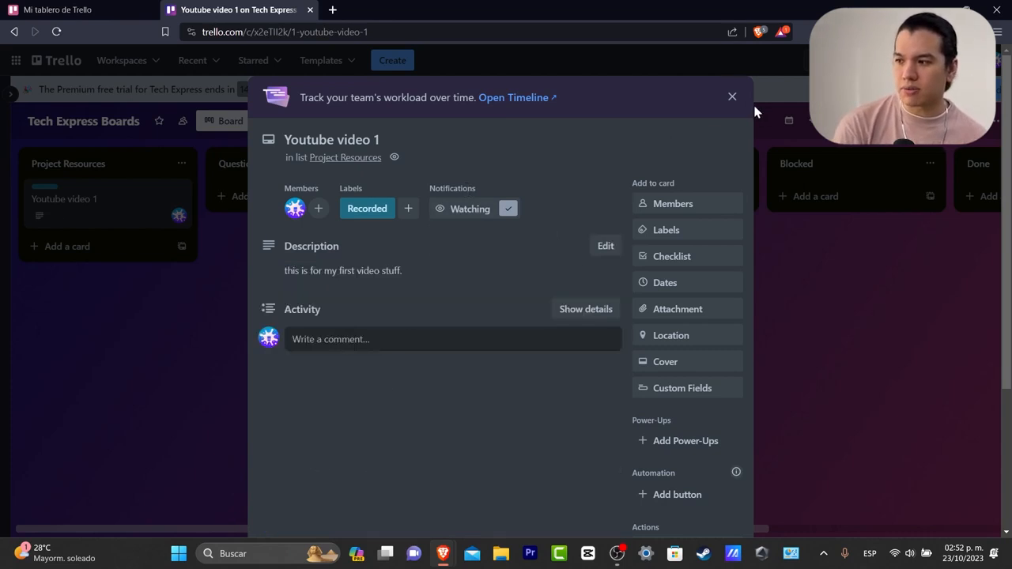
click(732, 96)
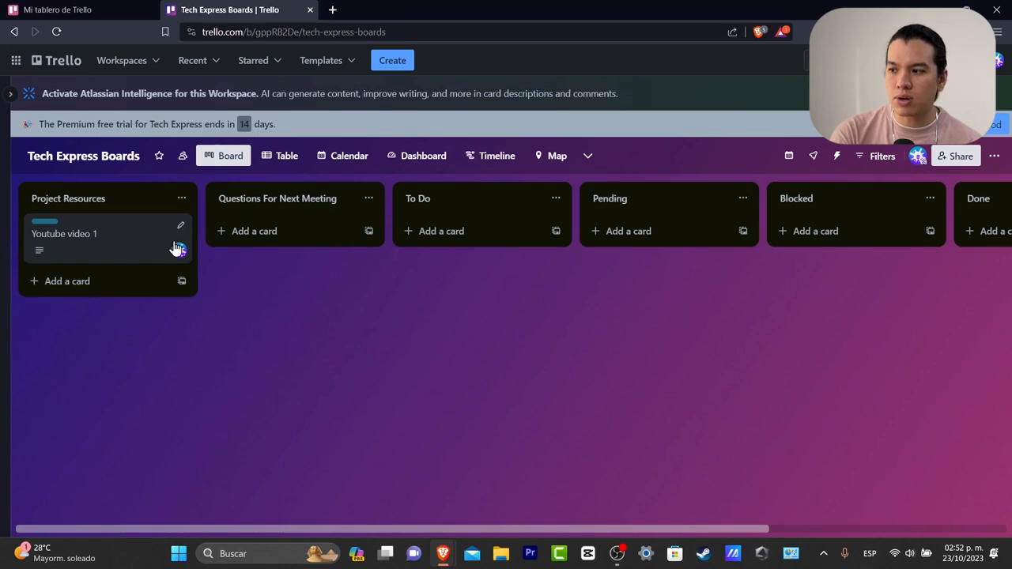
drag(105, 255, 147, 248)
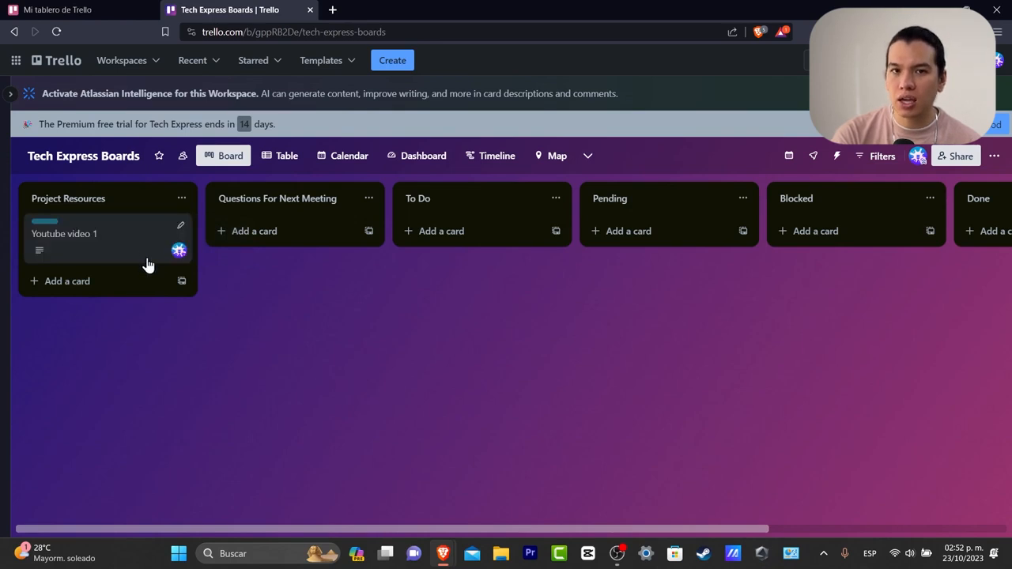
drag(514, 292, 188, 301)
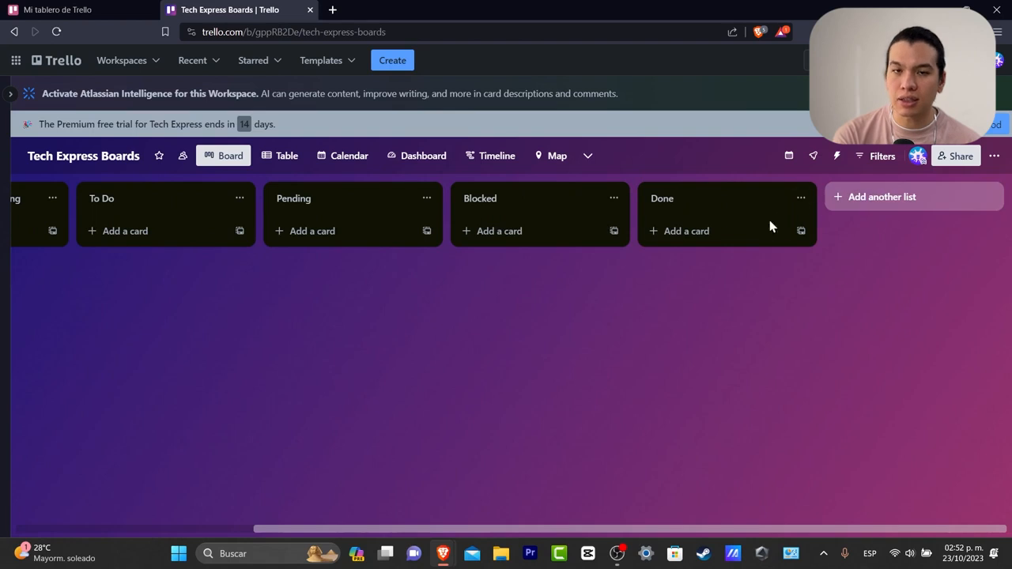
click(800, 199)
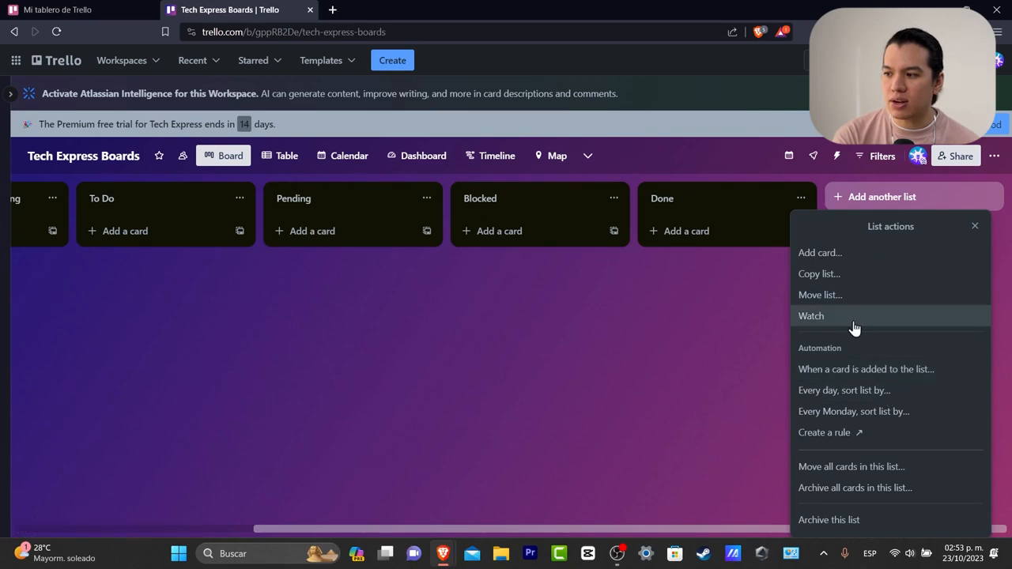
click(666, 198)
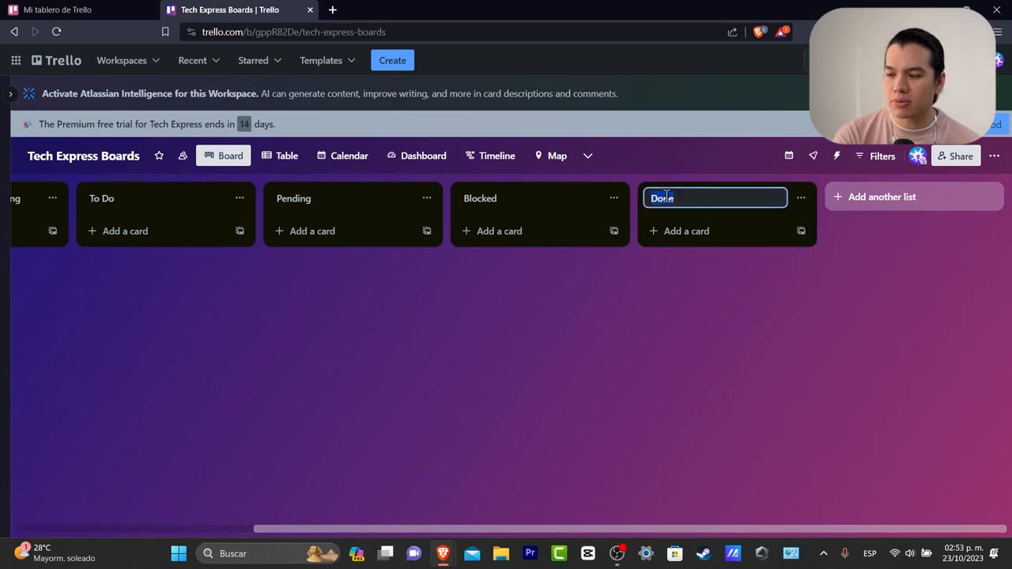
click(595, 330)
click(471, 197)
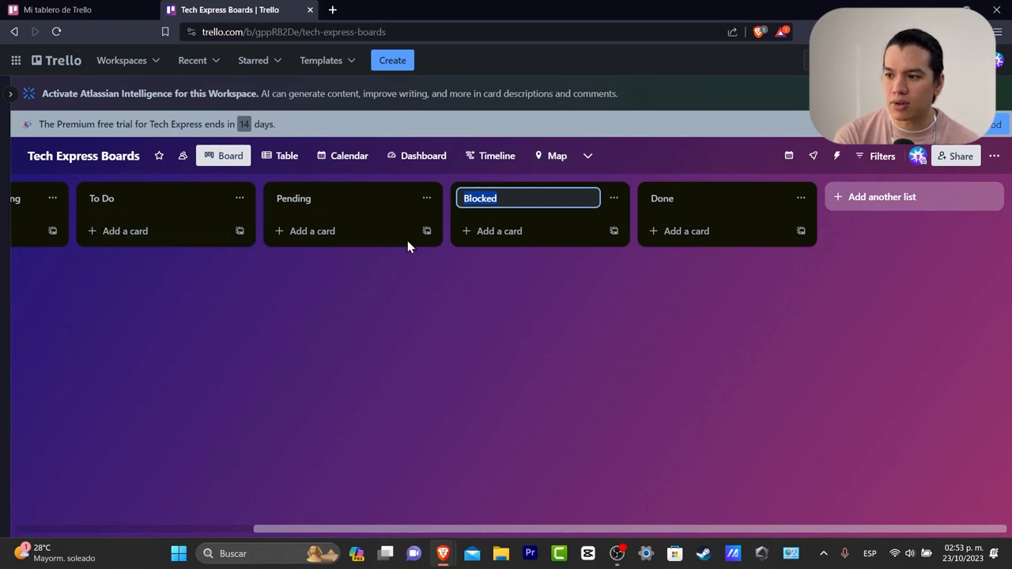
click(614, 197)
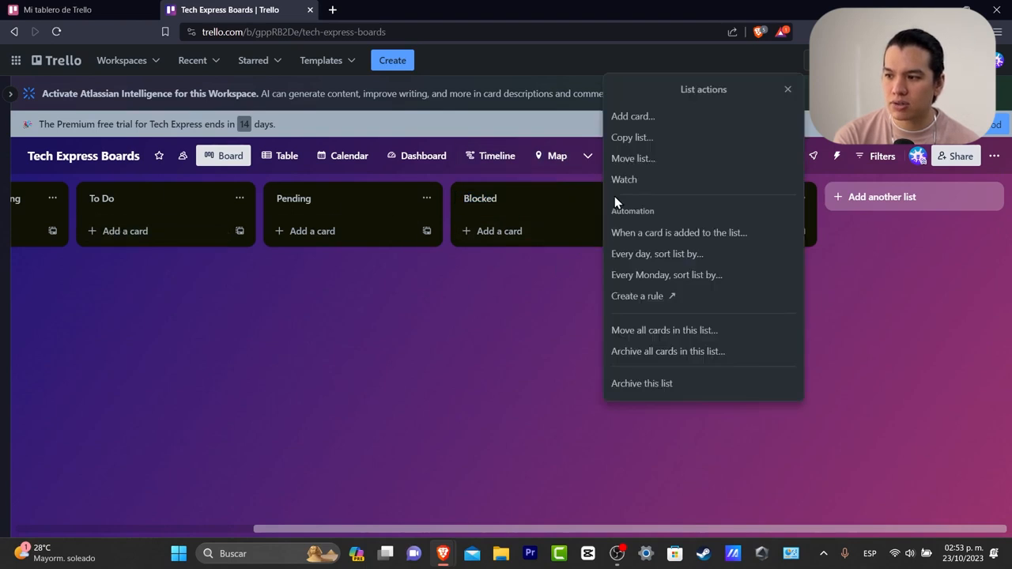
click(429, 289)
Archive the Questions For Next Meeting list
drag(429, 289, 632, 295)
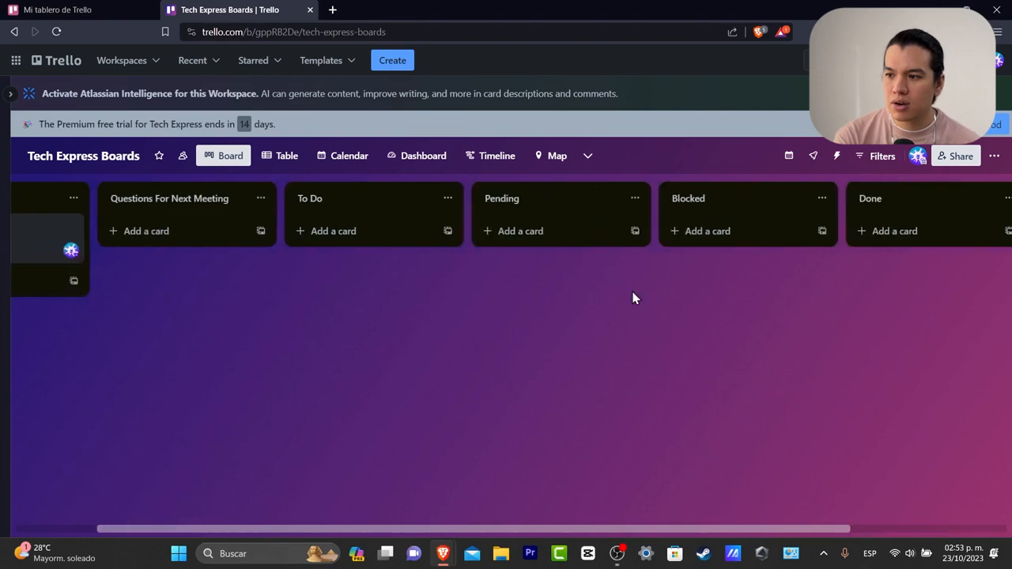
click(283, 198)
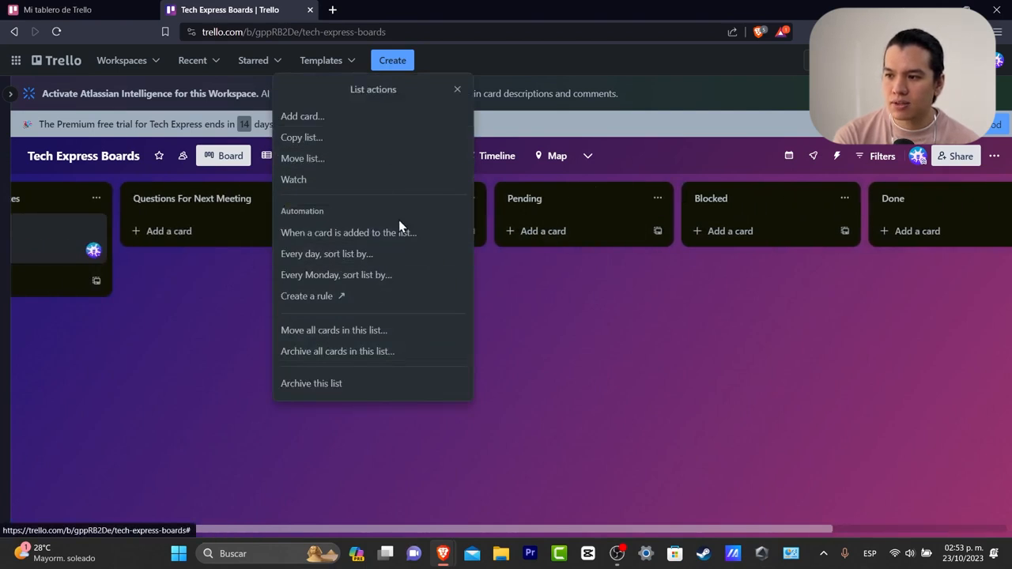
click(403, 378)
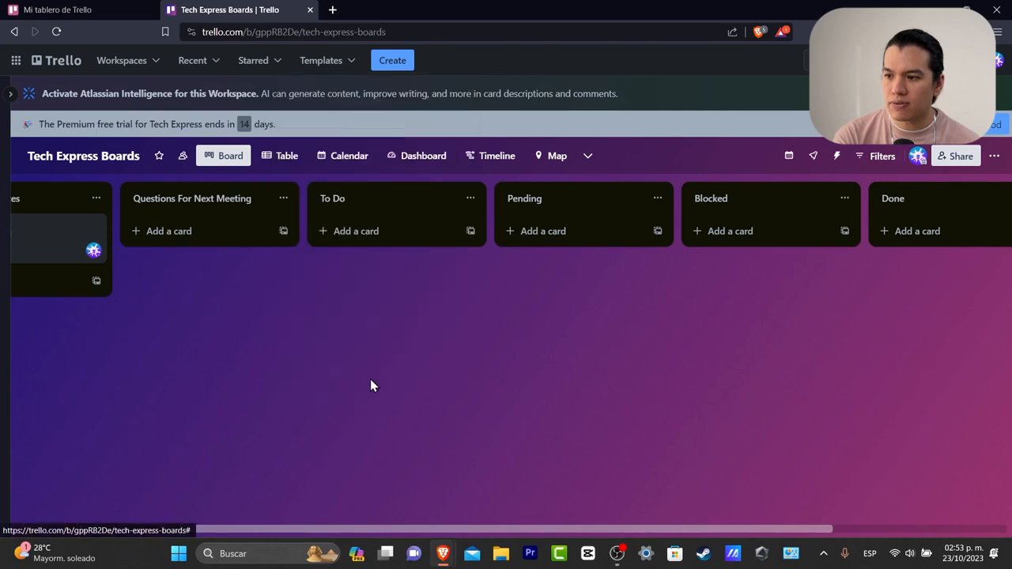
Move the Youtube video 1 card into the To Do list and archive the emptied Project Resources list
drag(234, 305, 423, 309)
click(181, 198)
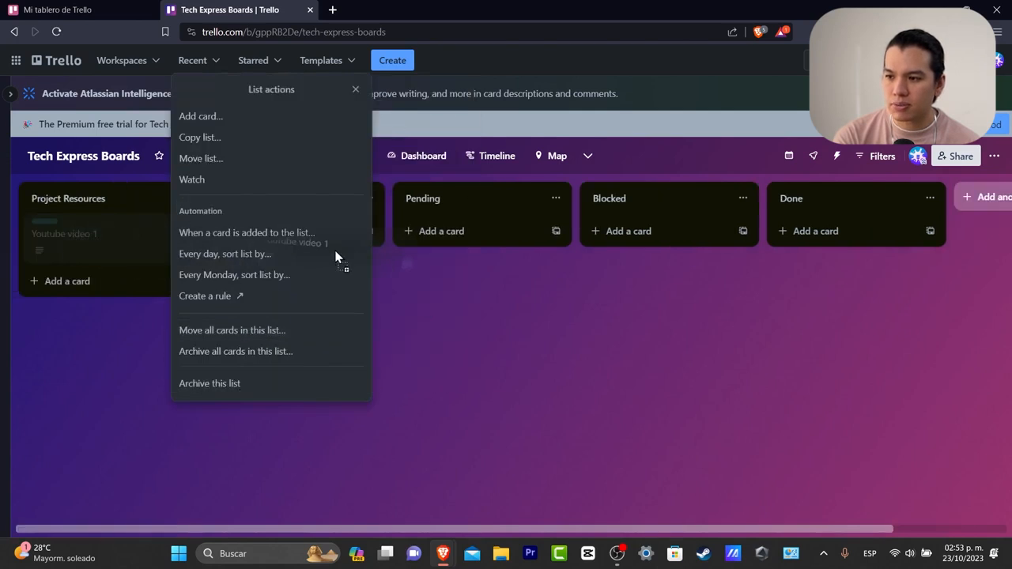
click(448, 287)
drag(122, 232, 307, 237)
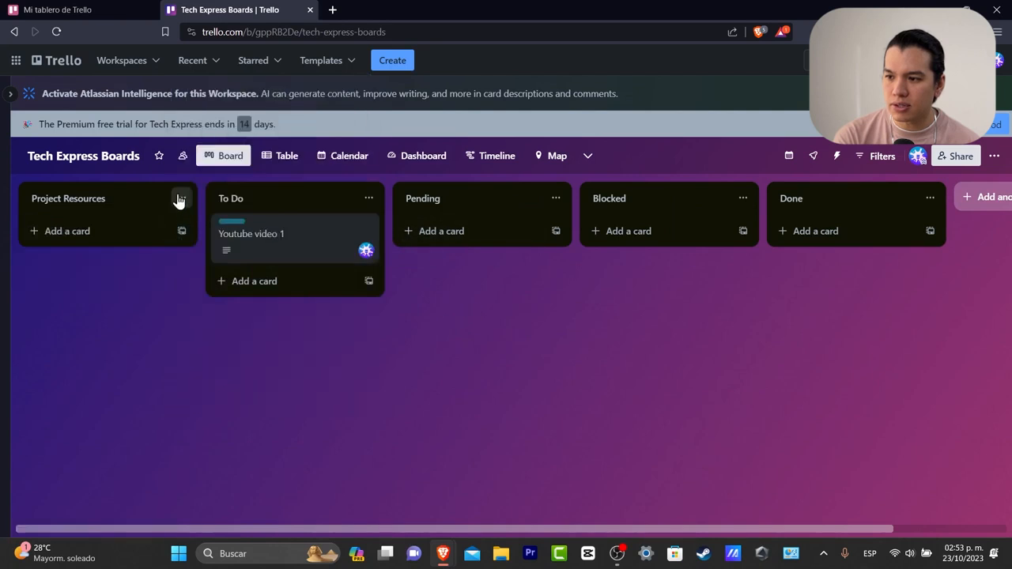
click(181, 199)
click(319, 384)
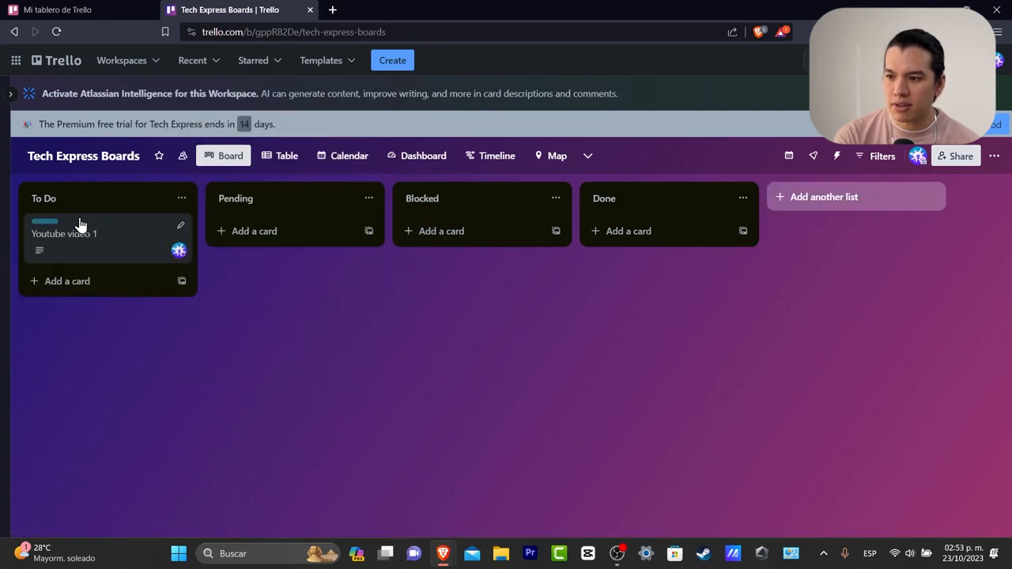
Search Unsplash for "youtube" and set the 3D red play-button photo as the Youtube video 1 card's cover
click(105, 233)
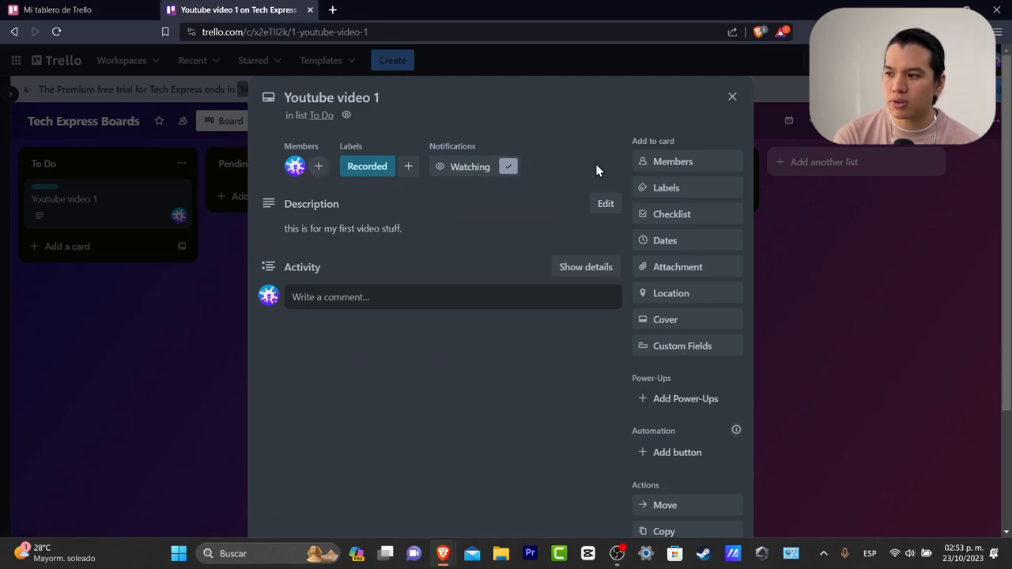
click(821, 305)
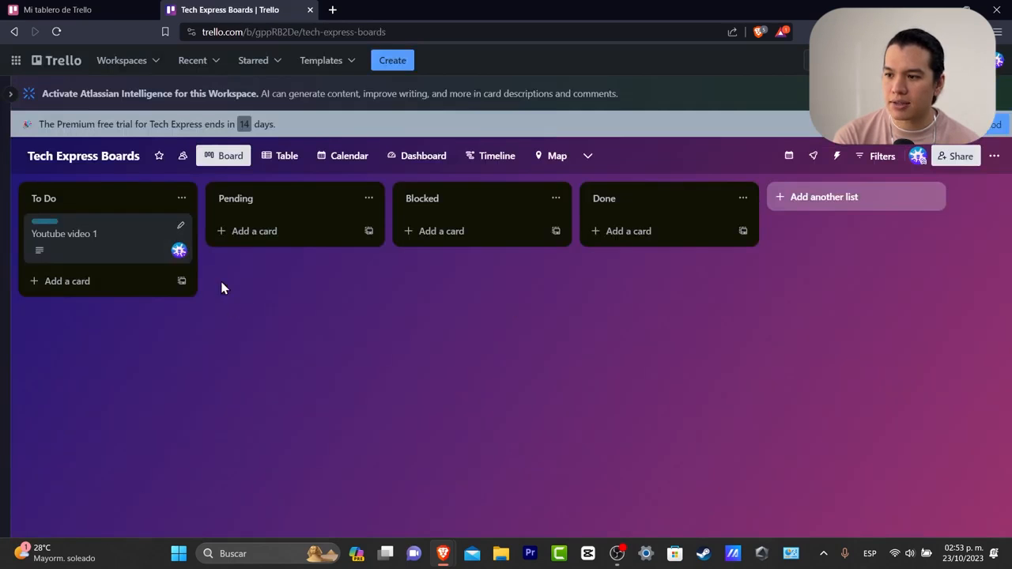
click(179, 230)
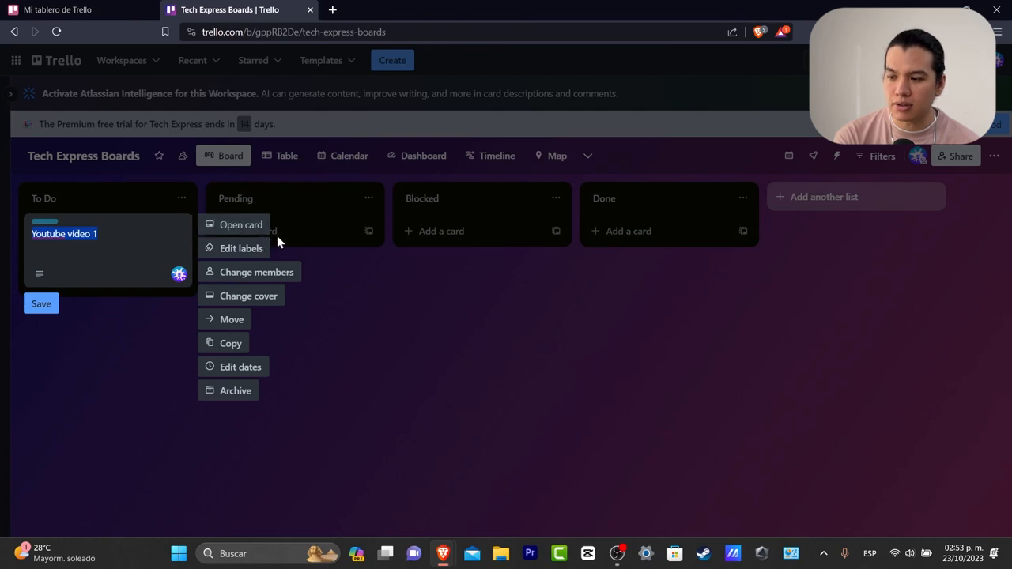
click(258, 295)
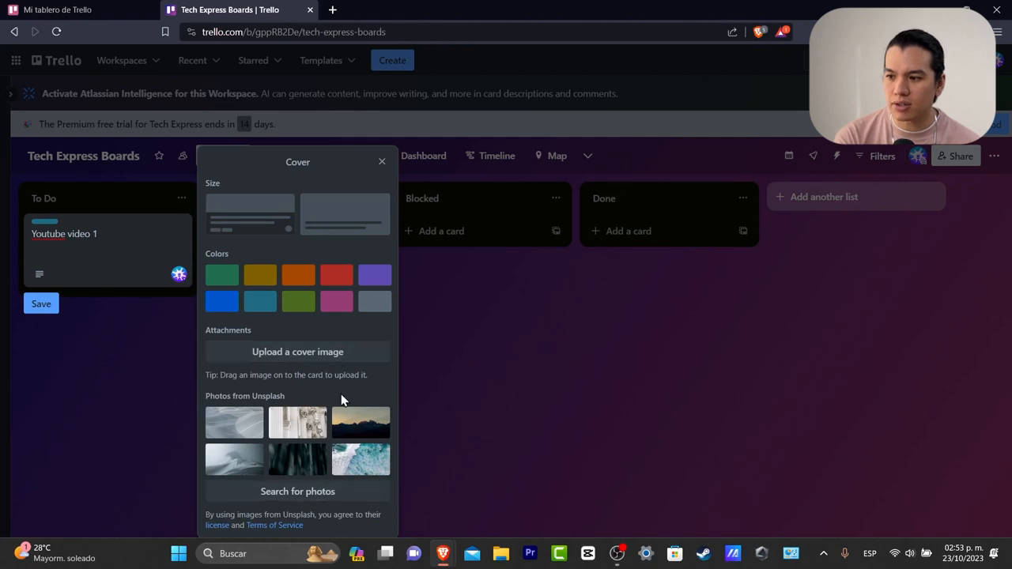
click(348, 498)
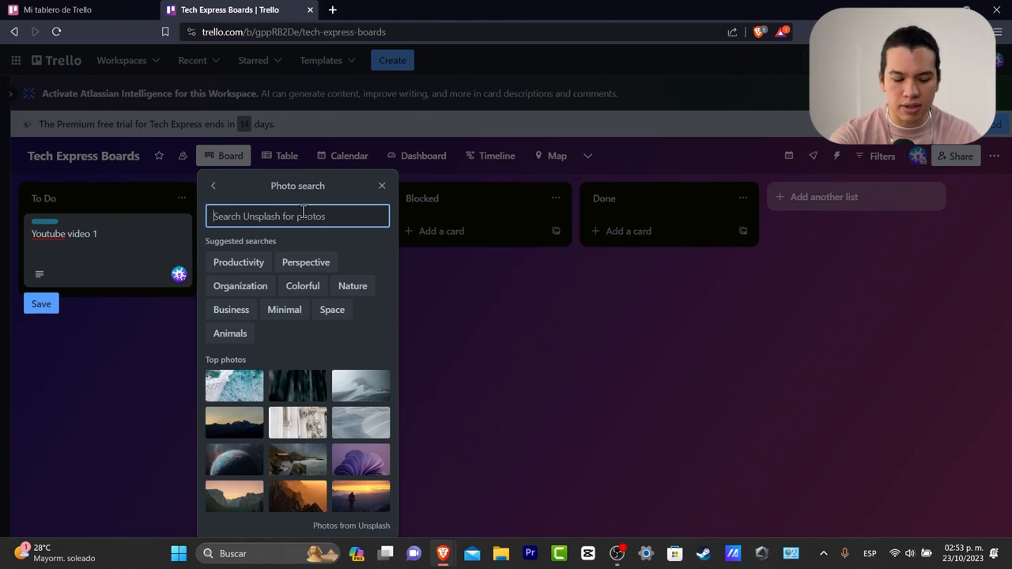
text(youtube)
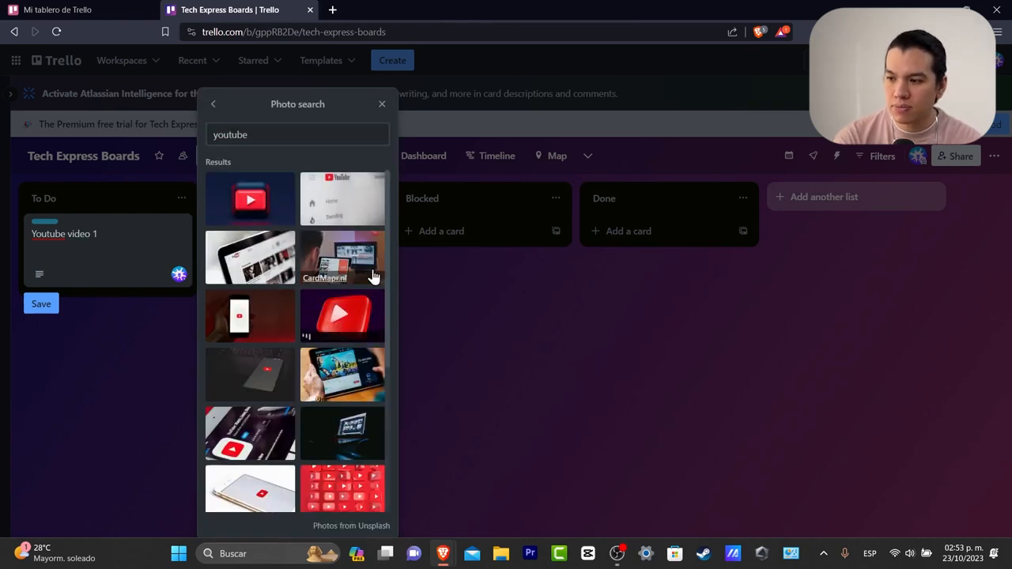
click(353, 314)
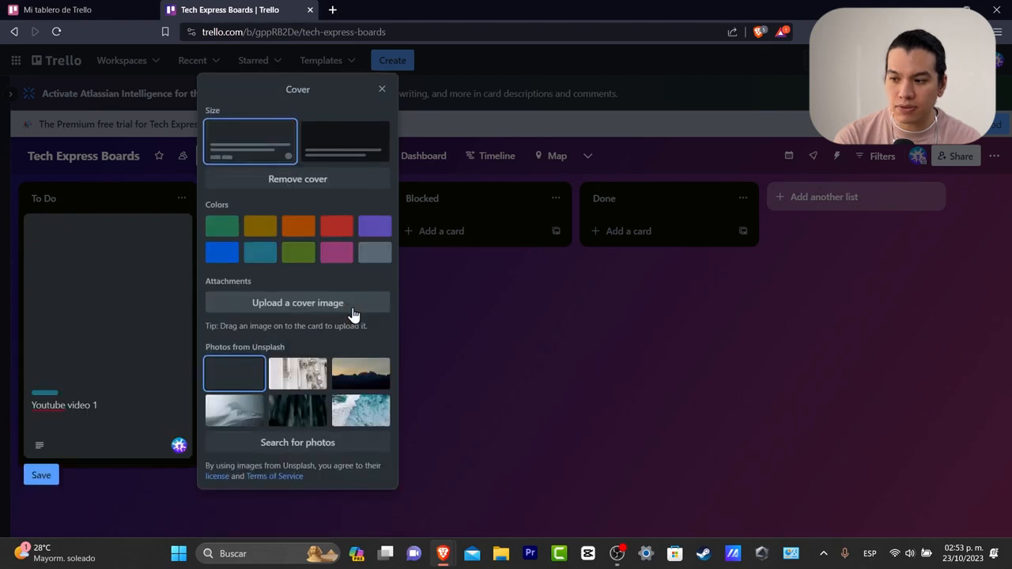
click(463, 433)
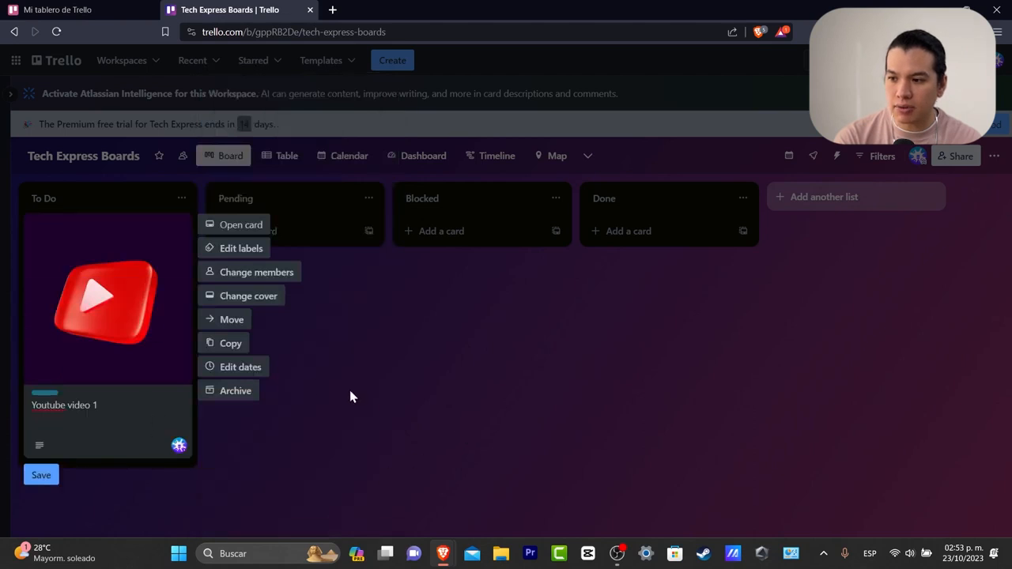
click(287, 426)
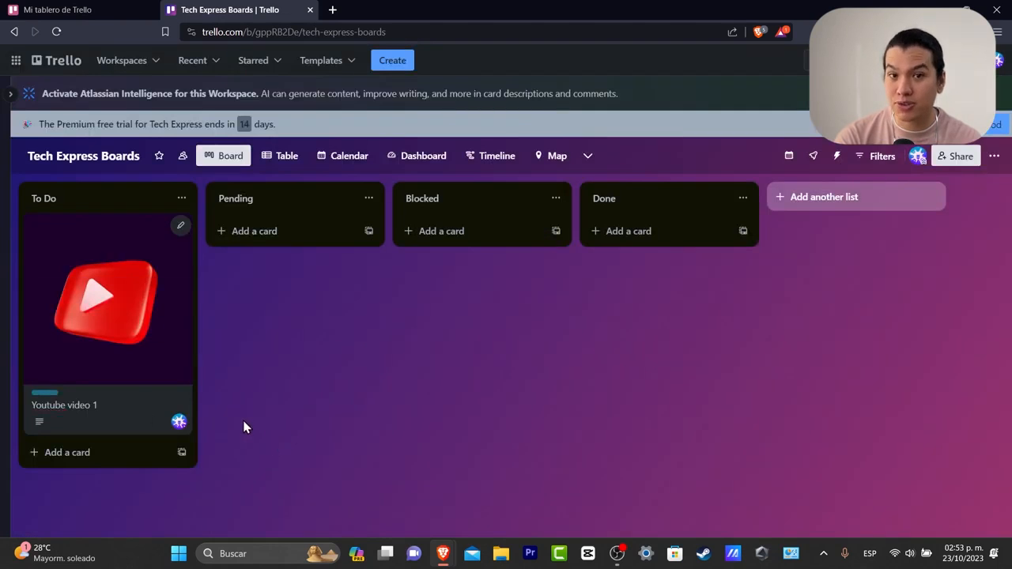
Move the Youtube video 1 card from To Do to the Pending list
drag(72, 330, 321, 305)
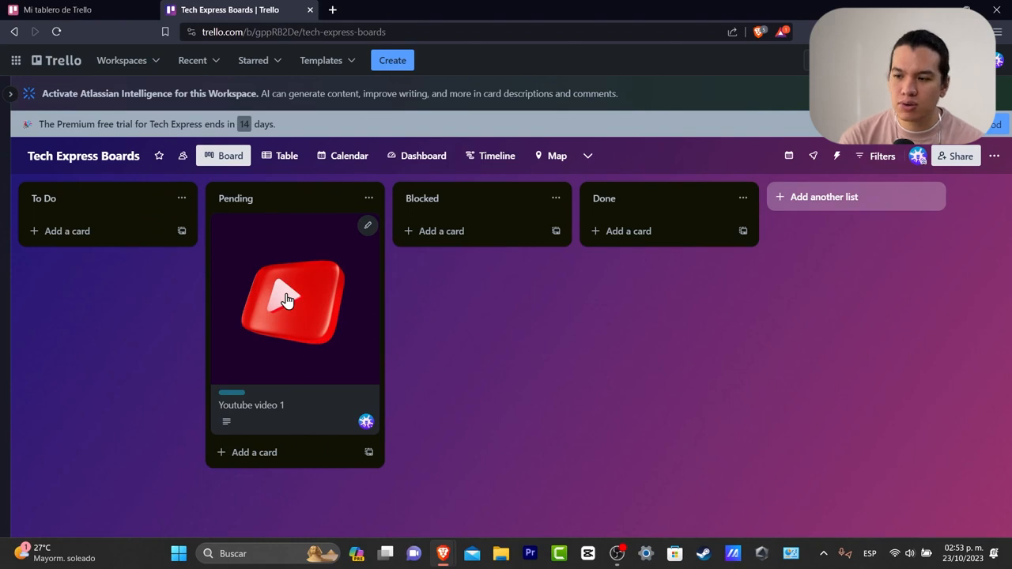
Move the Youtube video 1 card from the Pending list back to To Do
drag(286, 299, 377, 358)
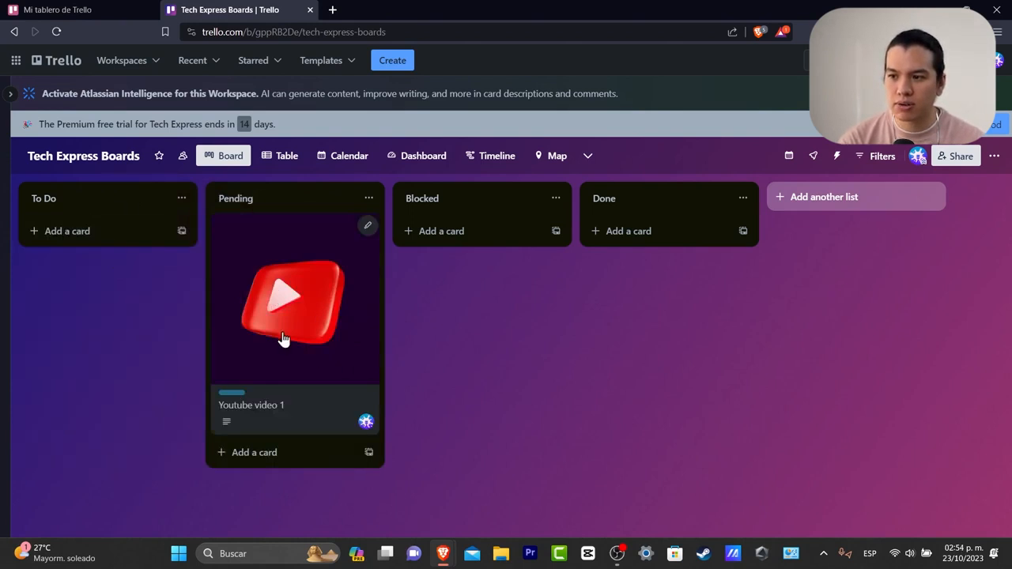
drag(282, 339, 91, 304)
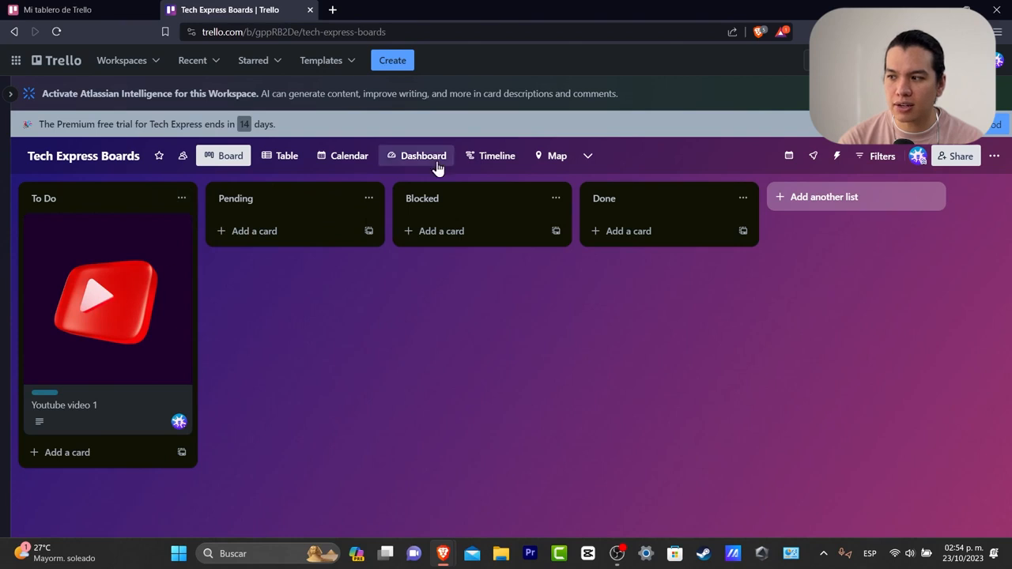
Add an SEO list between Blocked and Done and move the Youtube video 1 card into it
click(836, 199)
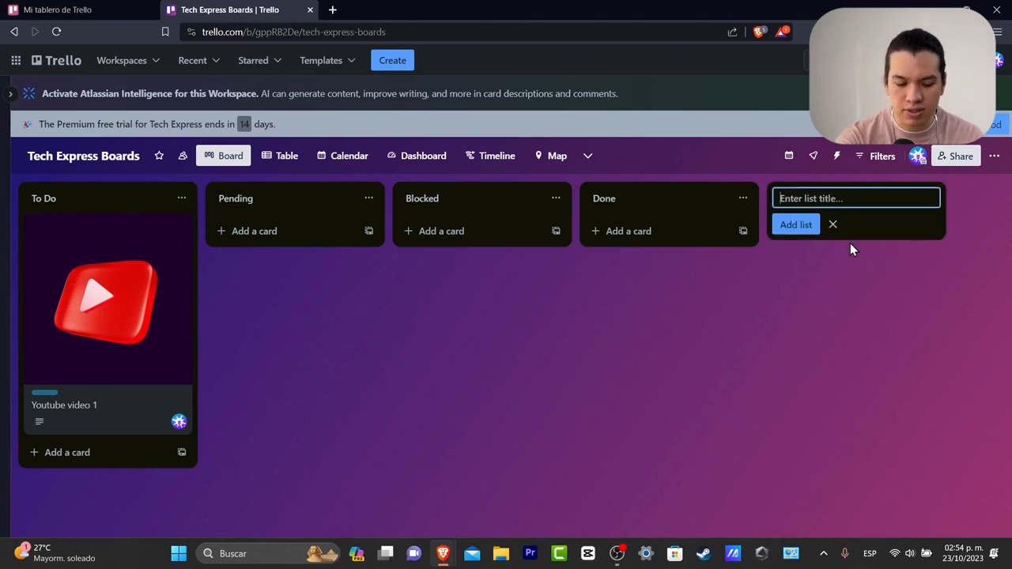
text(SEO)
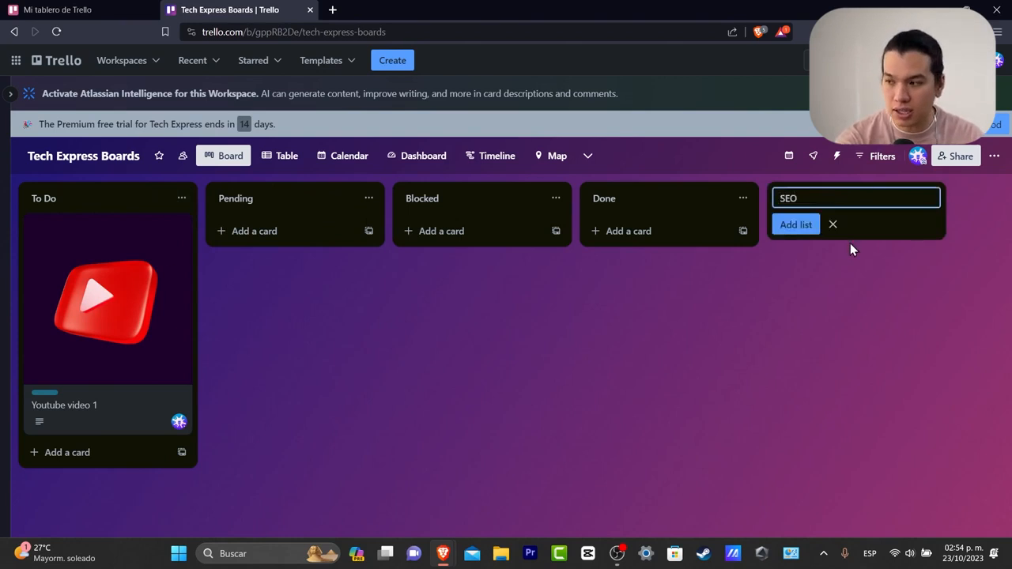
click(794, 227)
drag(840, 206, 504, 242)
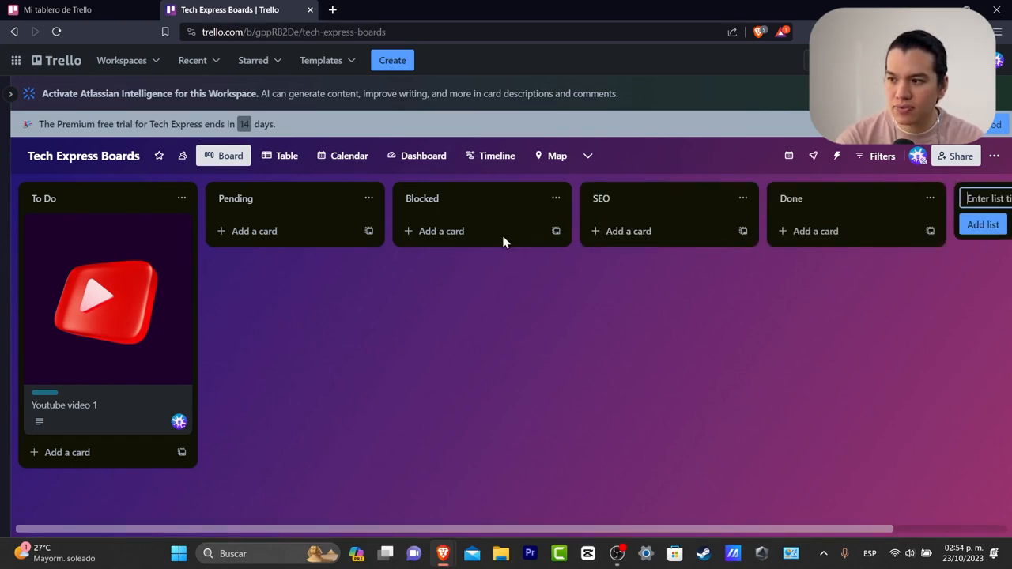
drag(86, 250, 618, 289)
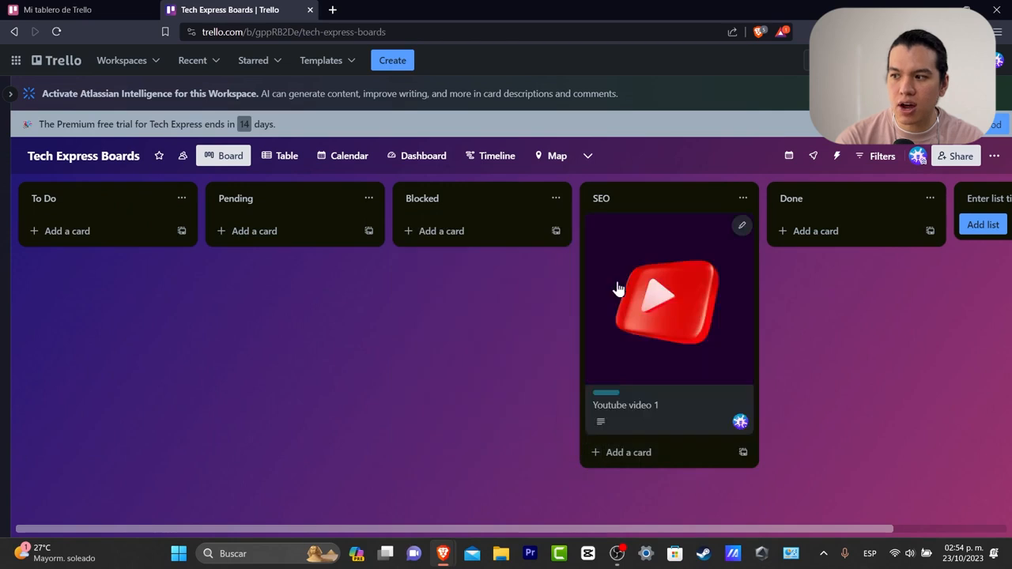
Replace the Recorded label with the Marketing label on the Youtube video 1 card
click(676, 291)
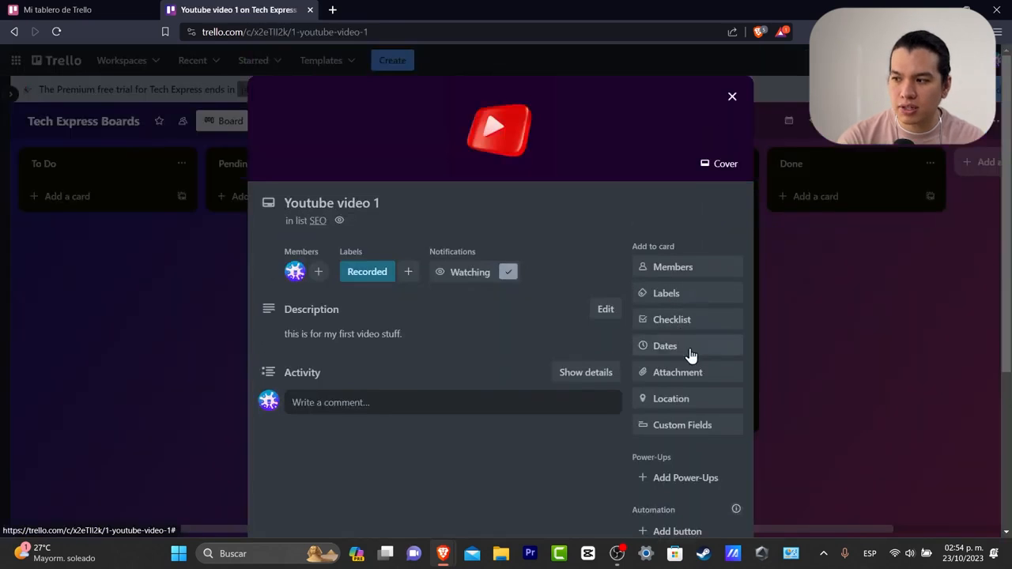
click(385, 272)
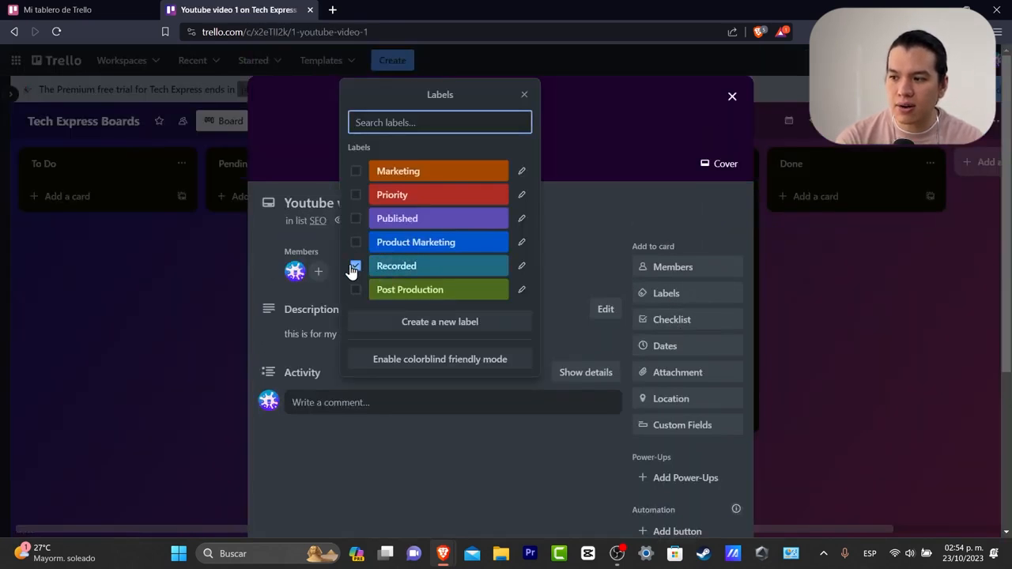
click(355, 172)
click(355, 269)
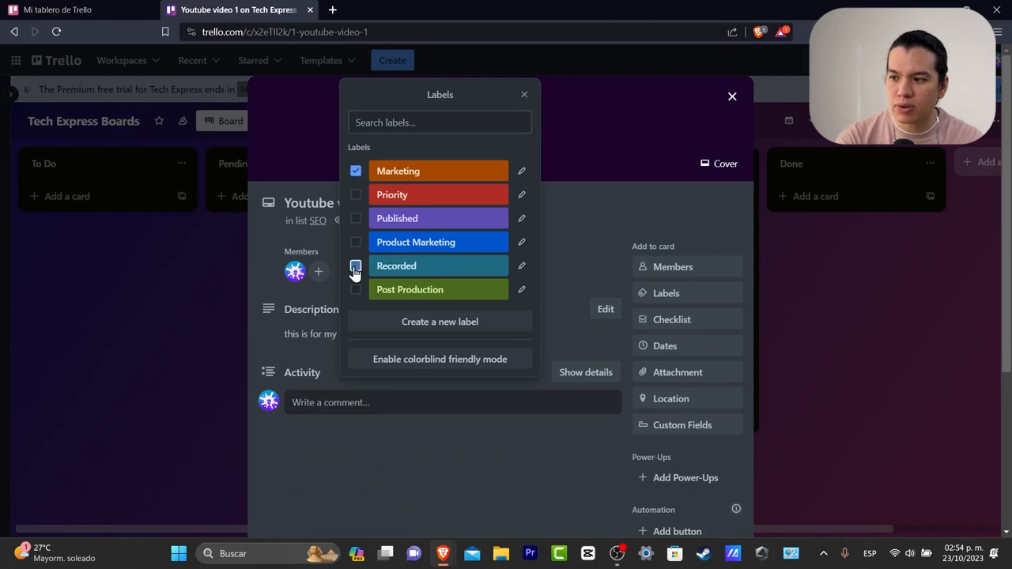
click(439, 470)
Rename the Youtube video 1 card to "How to work with Trello for beginners" and close it
click(388, 203)
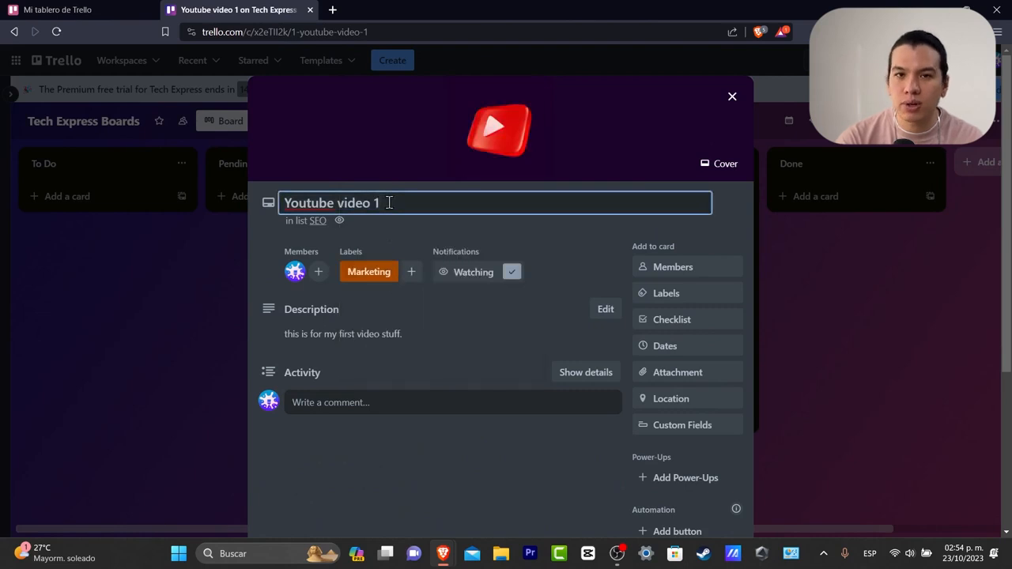
key(BackSpace)
key(BackSpace)
key(BackSpace)
key(BackSpace)
key(BackSpace)
key(BackSpace)
key(BackSpace)
key(BackSpace)
key(BackSpace)
key(BackSpace)
key(BackSpace)
key(BackSpace)
key(BackSpace)
key(BackSpace)
key(BackSpace)
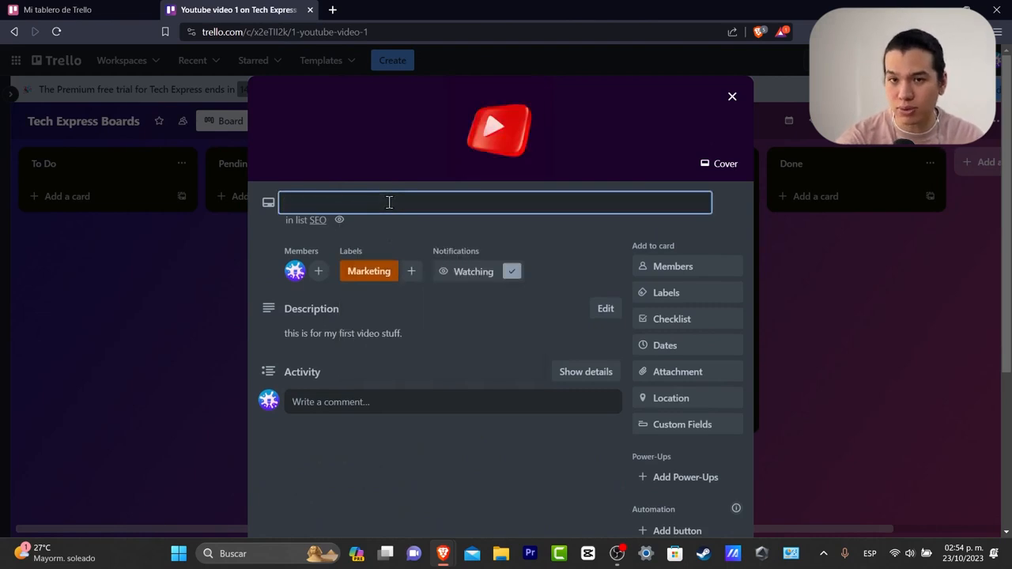
text(Ho)
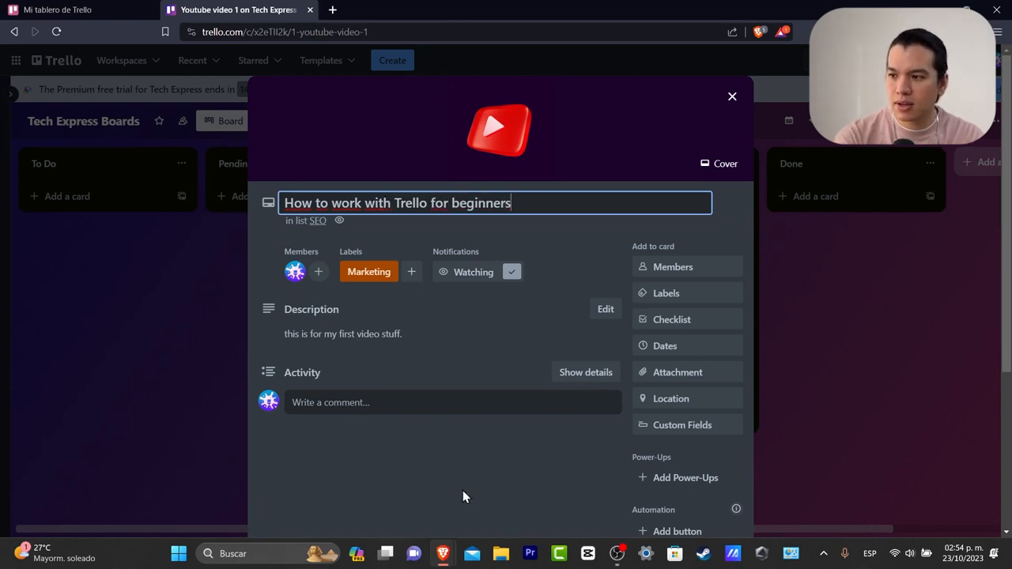
key(Return)
click(865, 262)
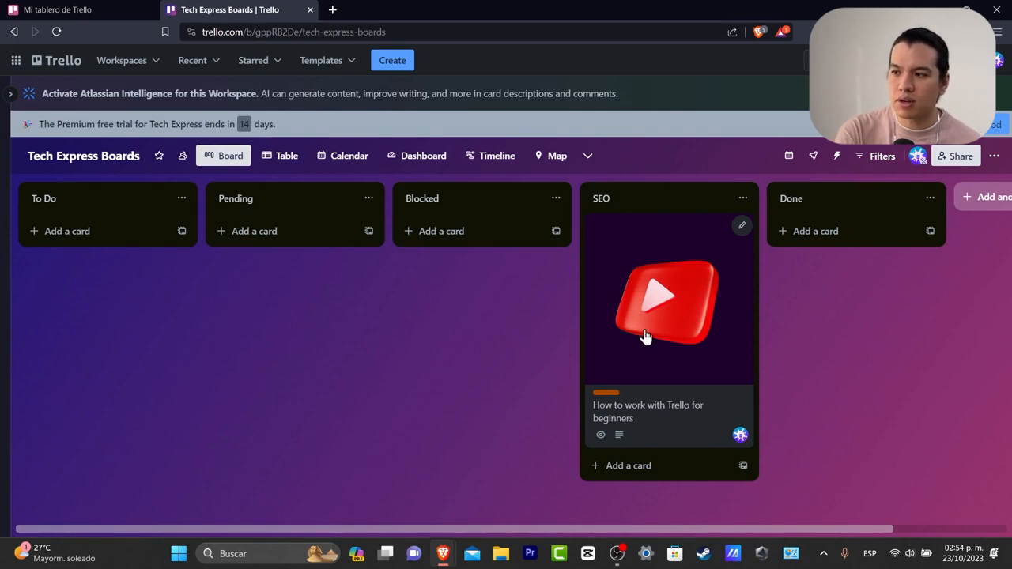
Open the Power-Ups directory from the SEO list's card and look through the featured Power-Ups
drag(642, 288, 670, 311)
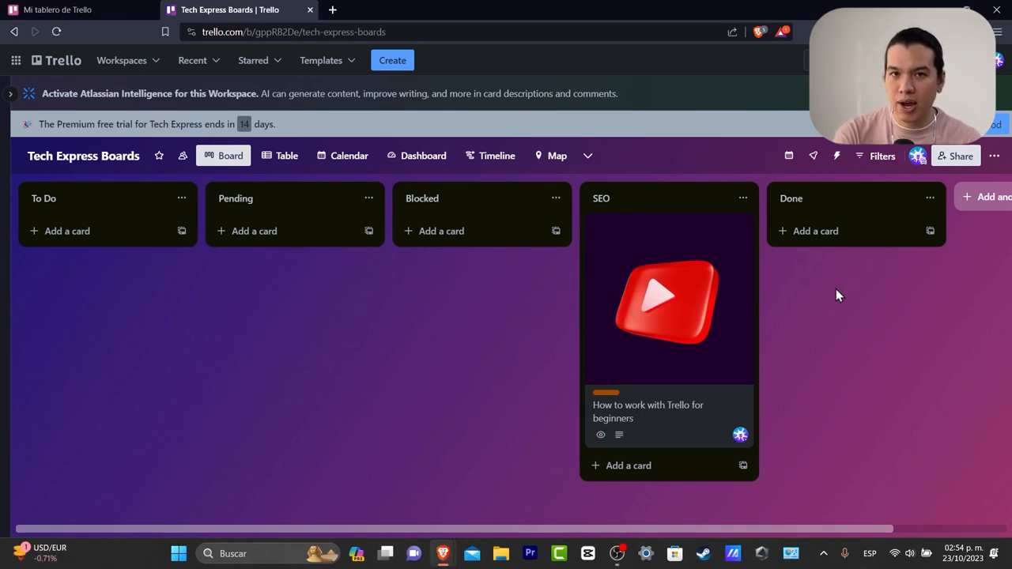
click(678, 324)
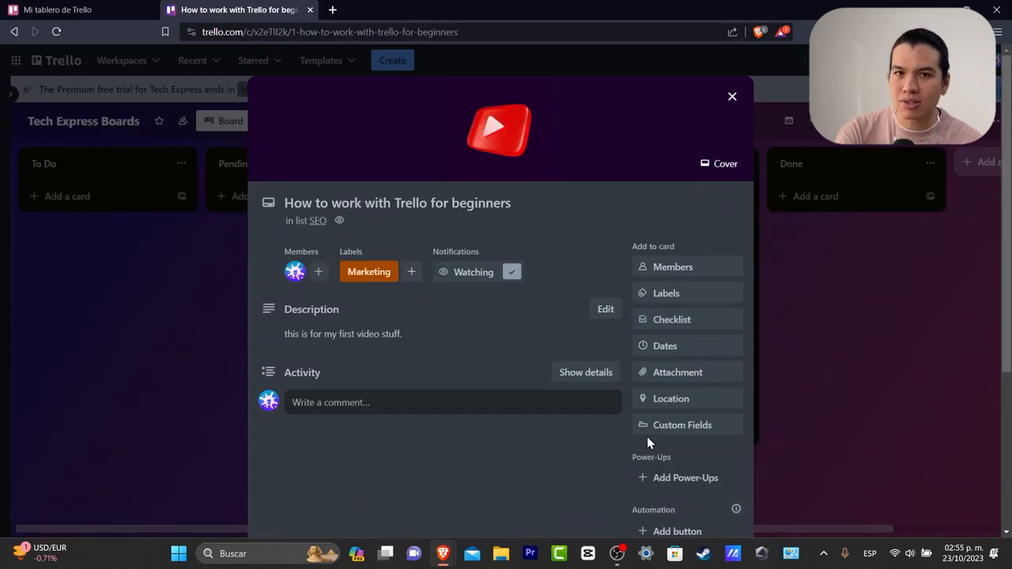
scroll(551, 443, down, 3)
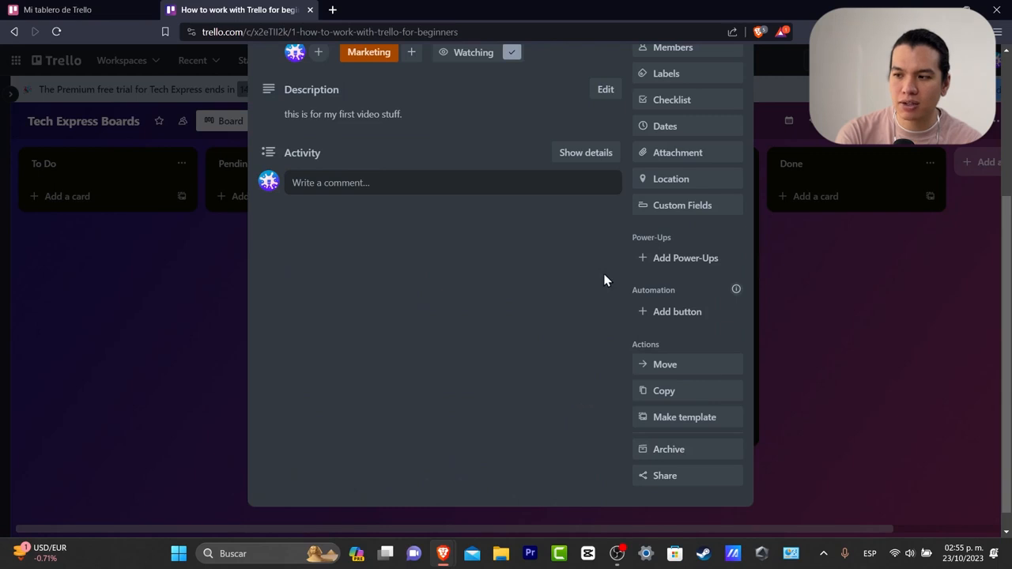
click(681, 266)
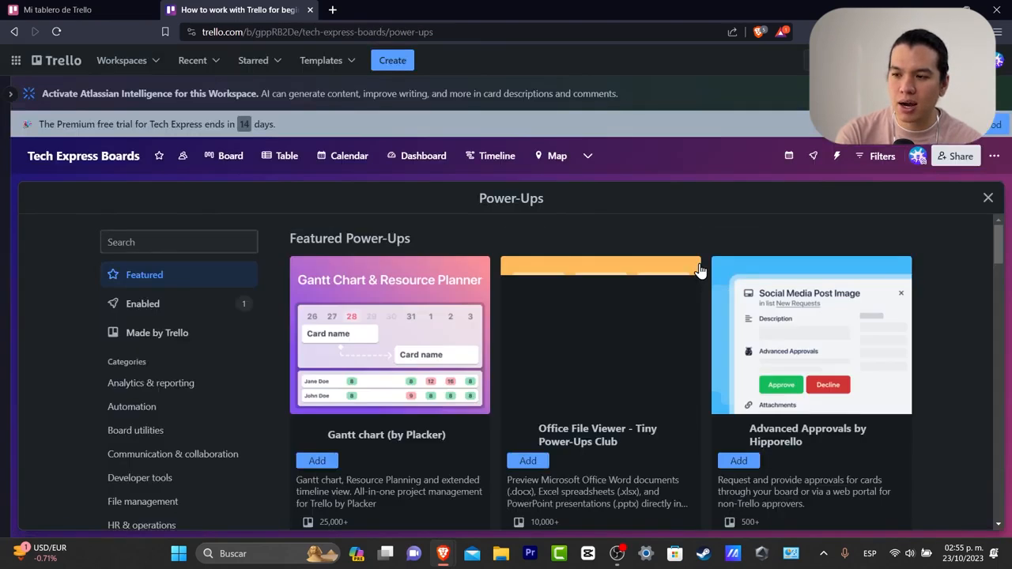
scroll(621, 288, down, 3)
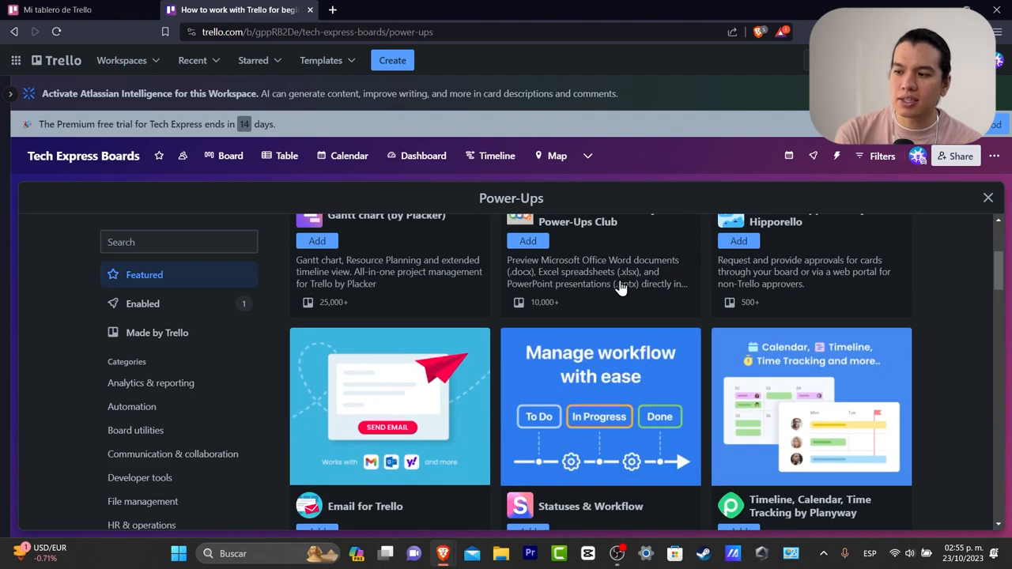
scroll(621, 288, down, 3)
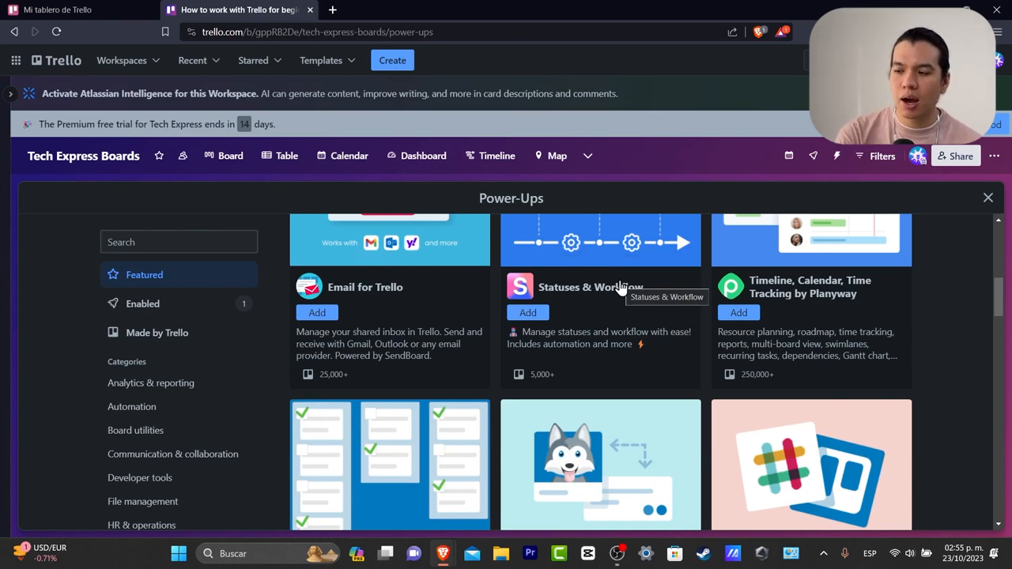
scroll(620, 287, up, 3)
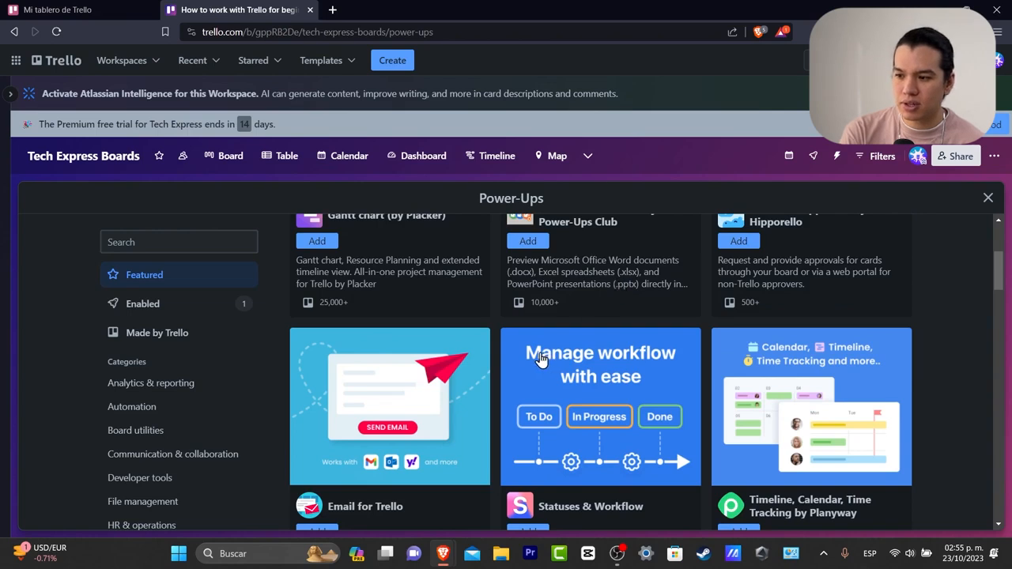
scroll(536, 357, up, 3)
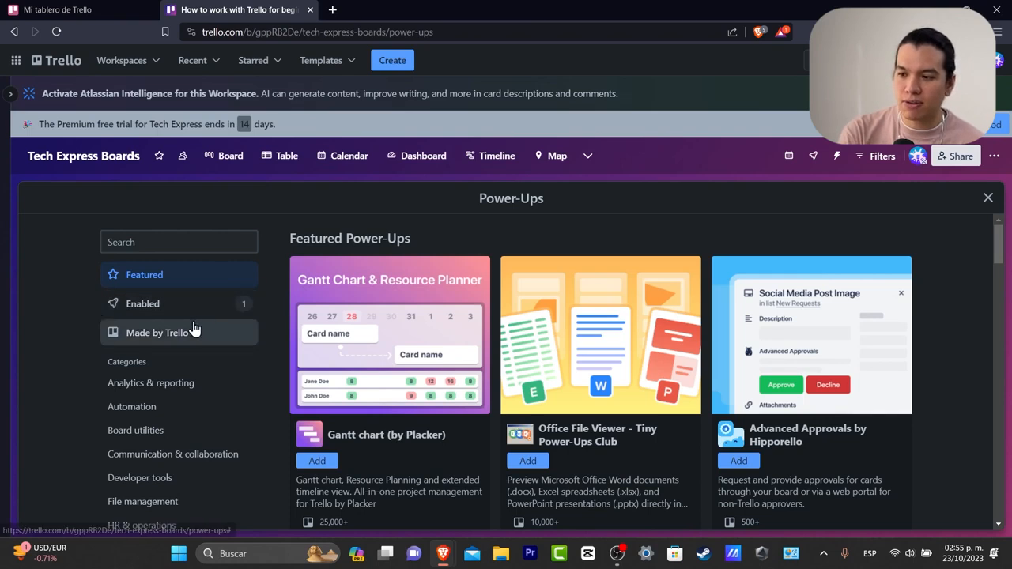
scroll(207, 457, down, 3)
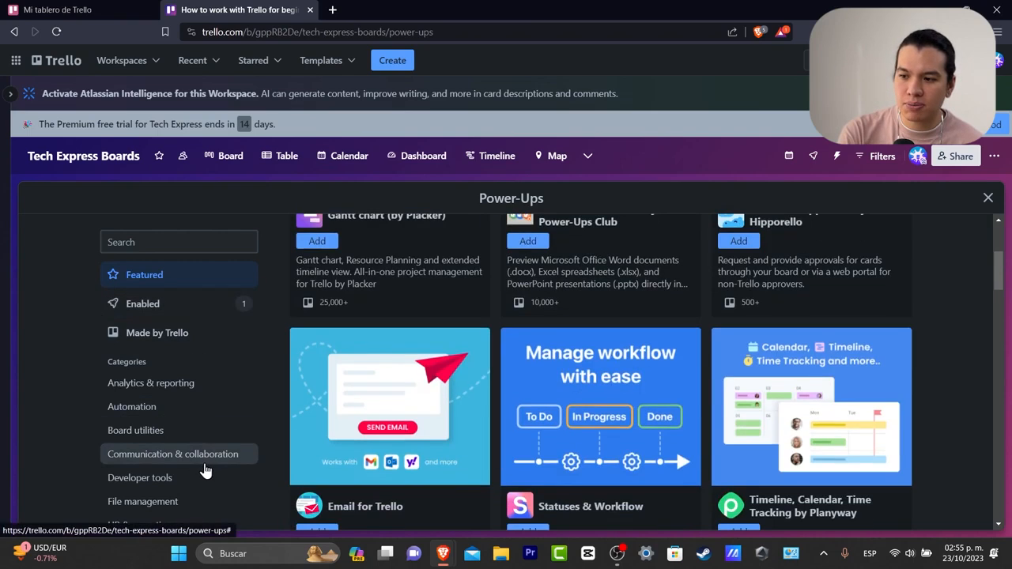
Examine the Power-Ups offered in the Automation and the Analytics & reporting categories
click(162, 411)
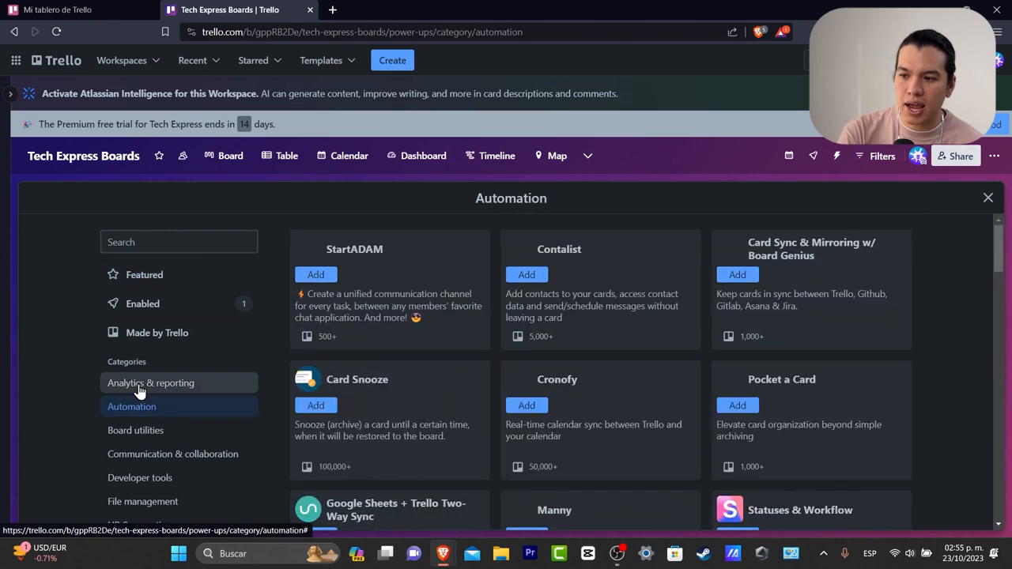
click(154, 394)
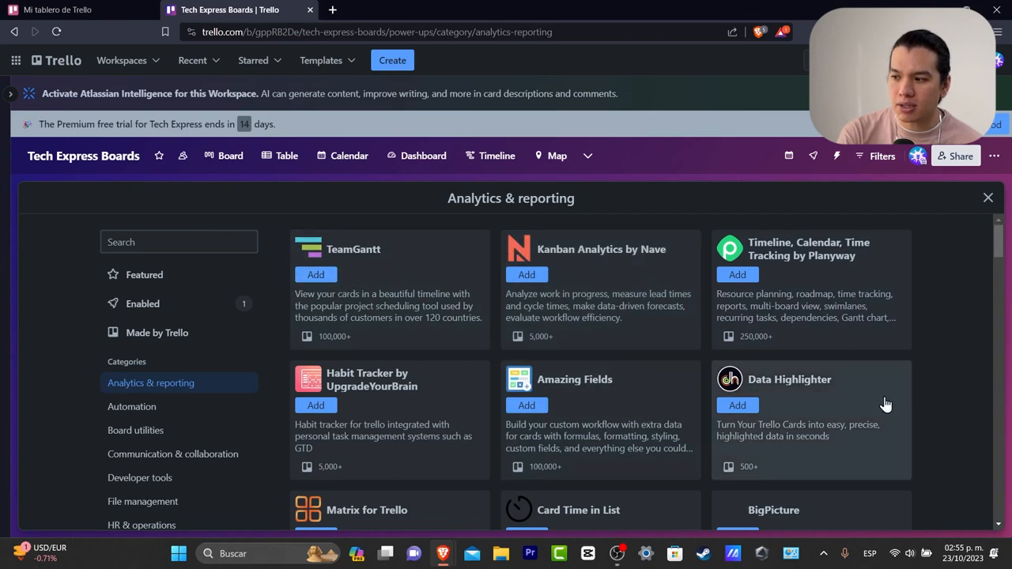
scroll(921, 354, down, 3)
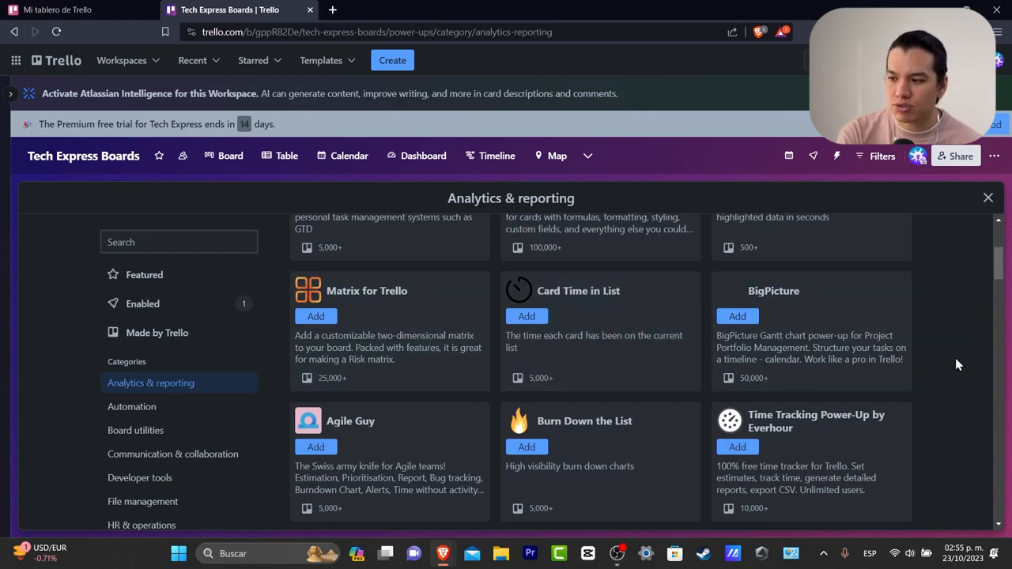
scroll(937, 365, down, 3)
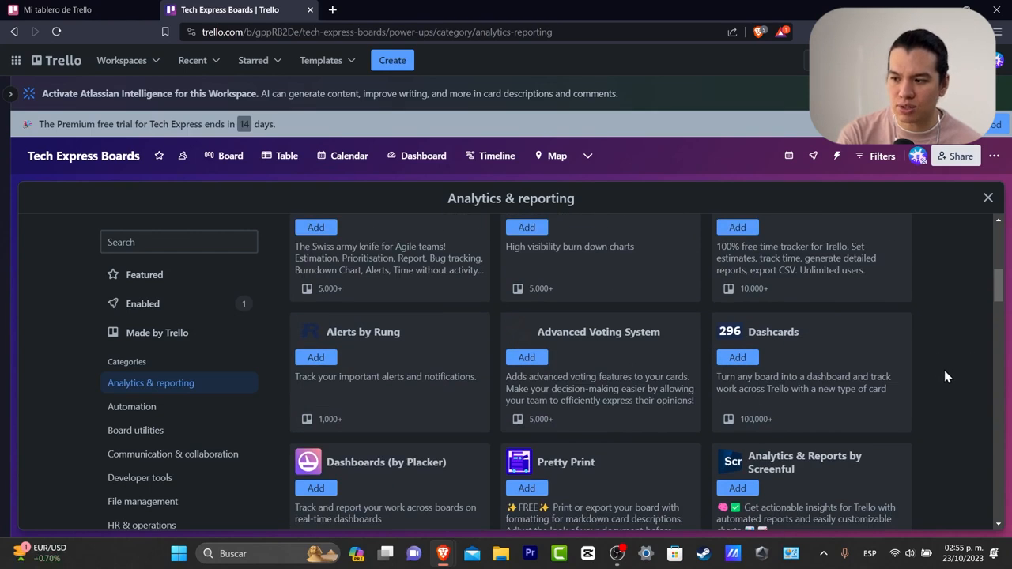
scroll(945, 375, down, 3)
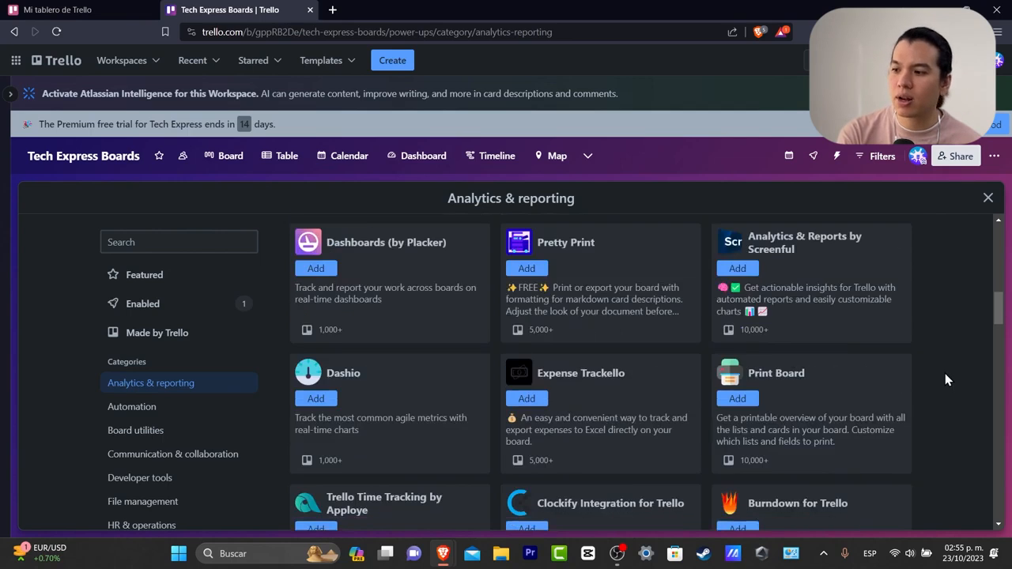
scroll(944, 373, down, 3)
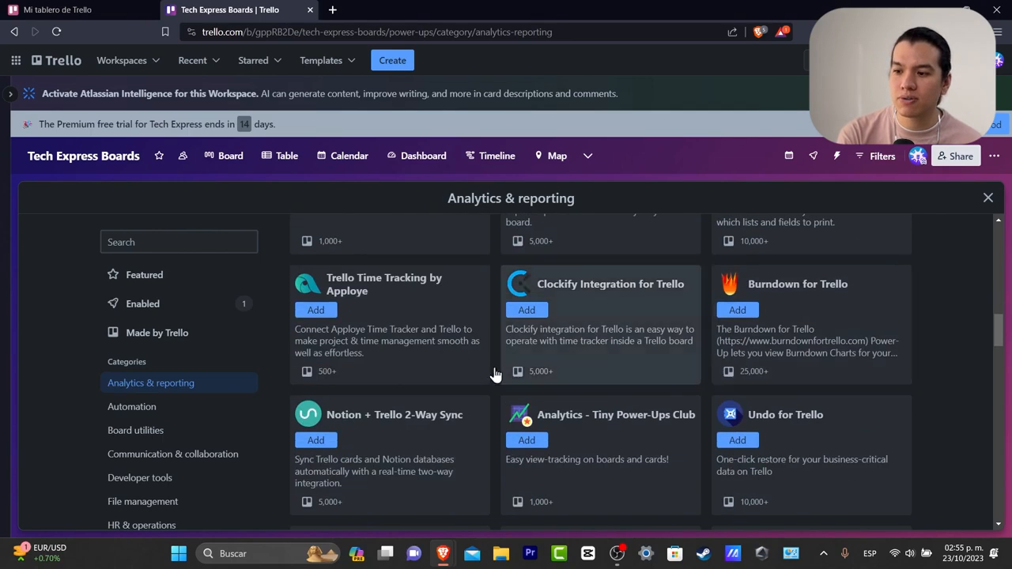
Add the Email for Trello Power-Up from the featured selection to the board, granting its requested access
click(131, 273)
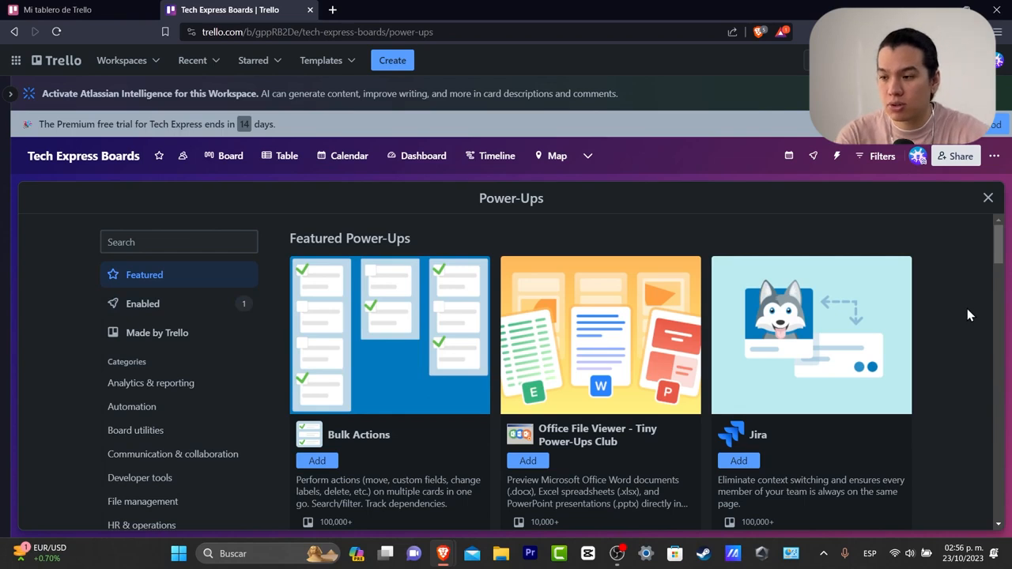
scroll(939, 308, down, 5)
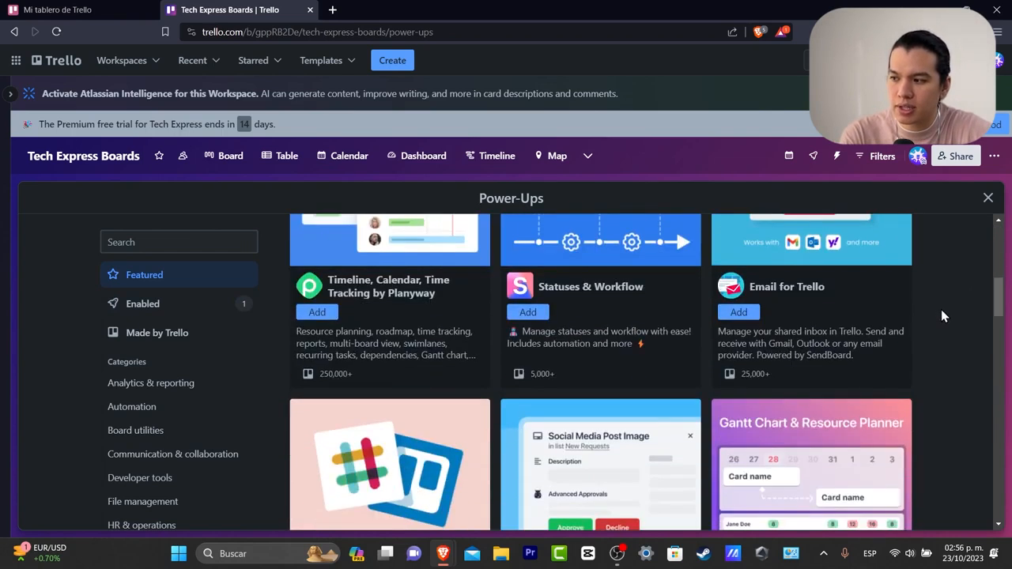
drag(999, 308, 994, 297)
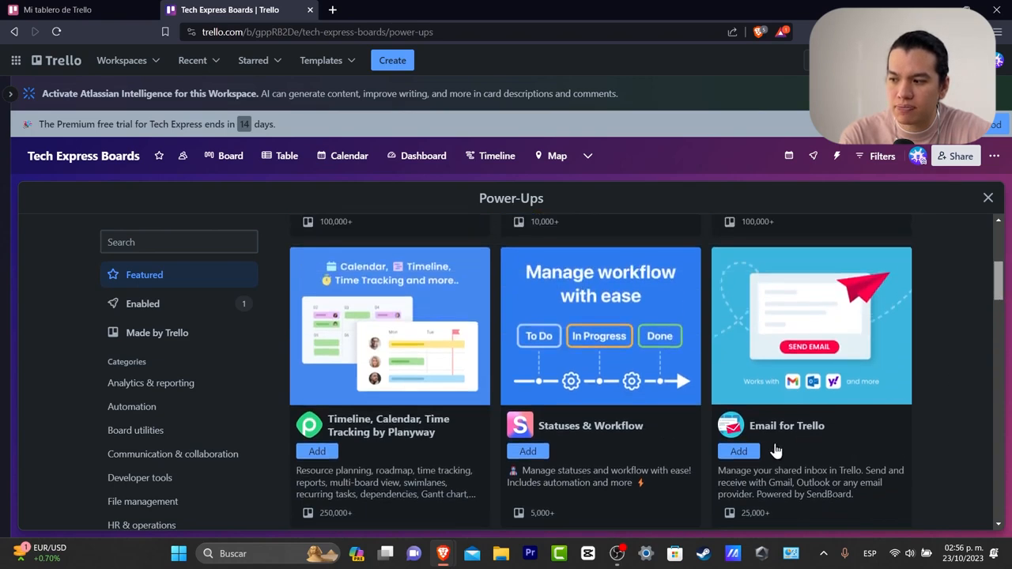
click(738, 450)
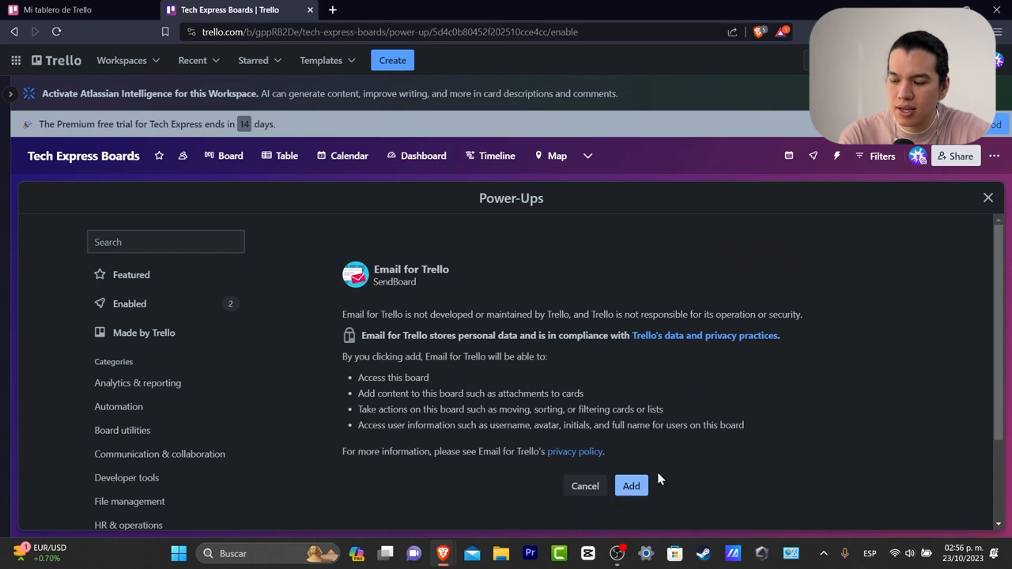
click(642, 486)
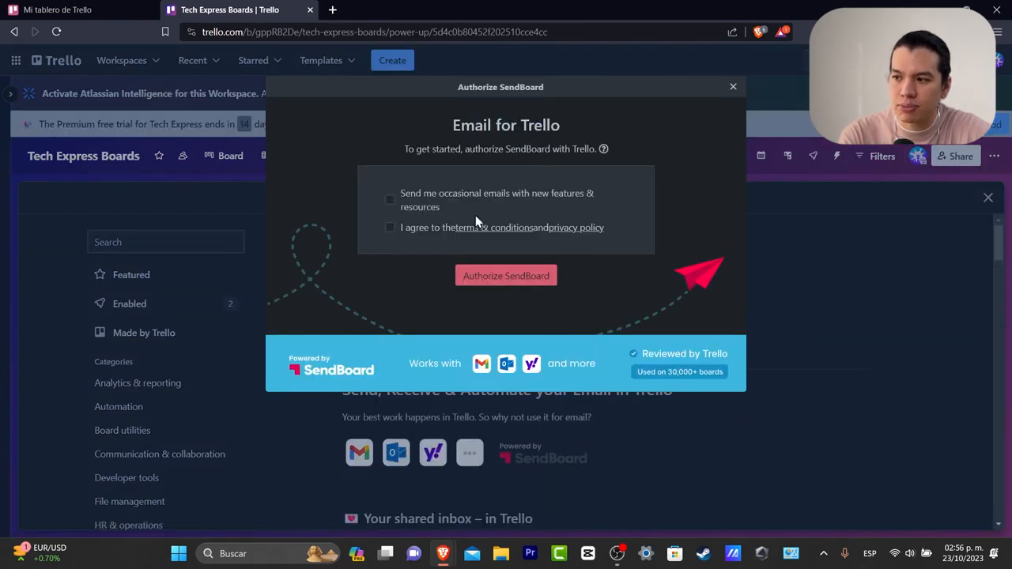
Agree to the terms and authorize SendBoard for Email for Trello, allowing it access to the Trello account
drag(474, 125, 556, 113)
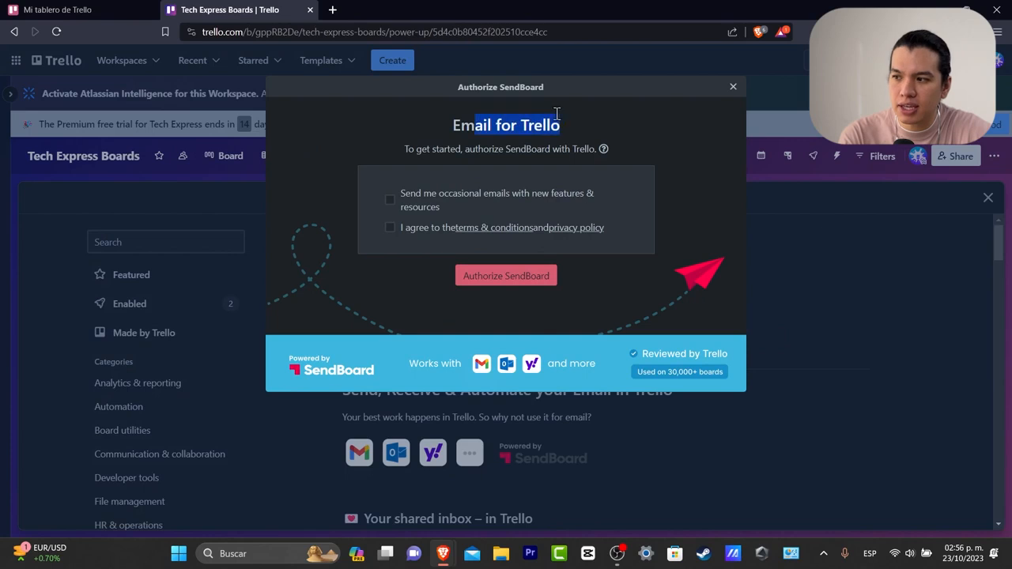
click(395, 227)
click(506, 276)
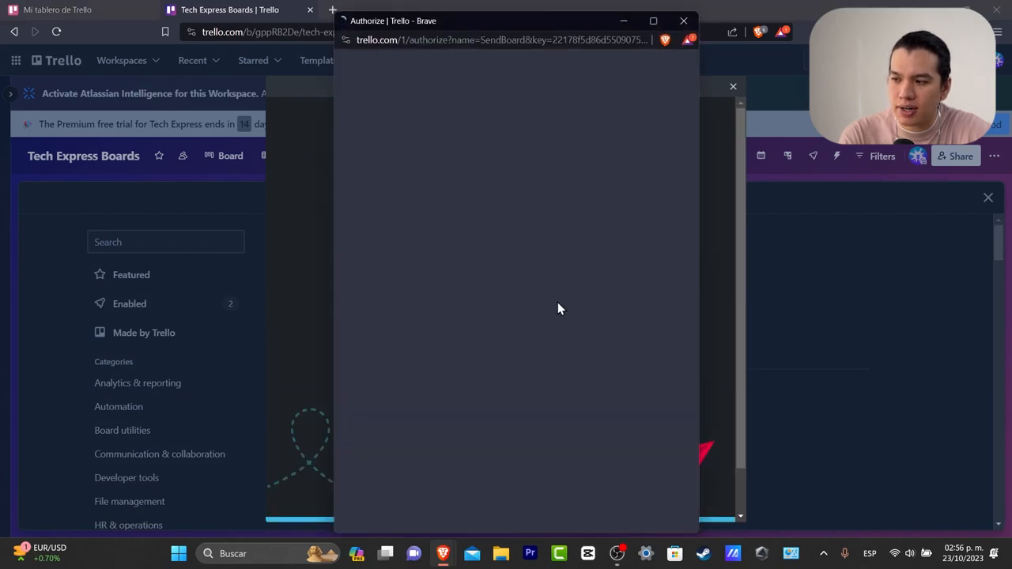
scroll(637, 264, down, 10)
scroll(637, 264, down, 2)
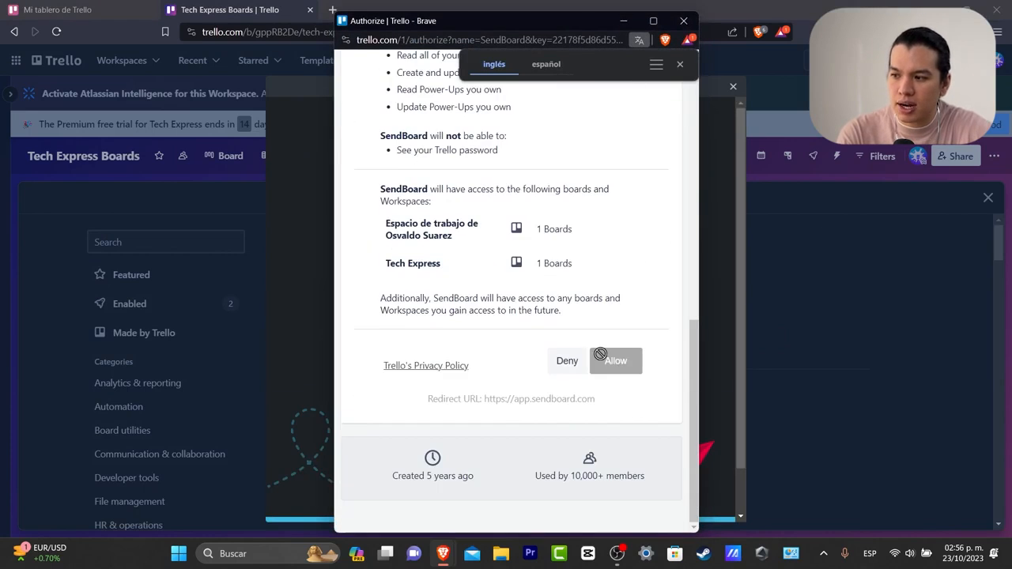
click(626, 364)
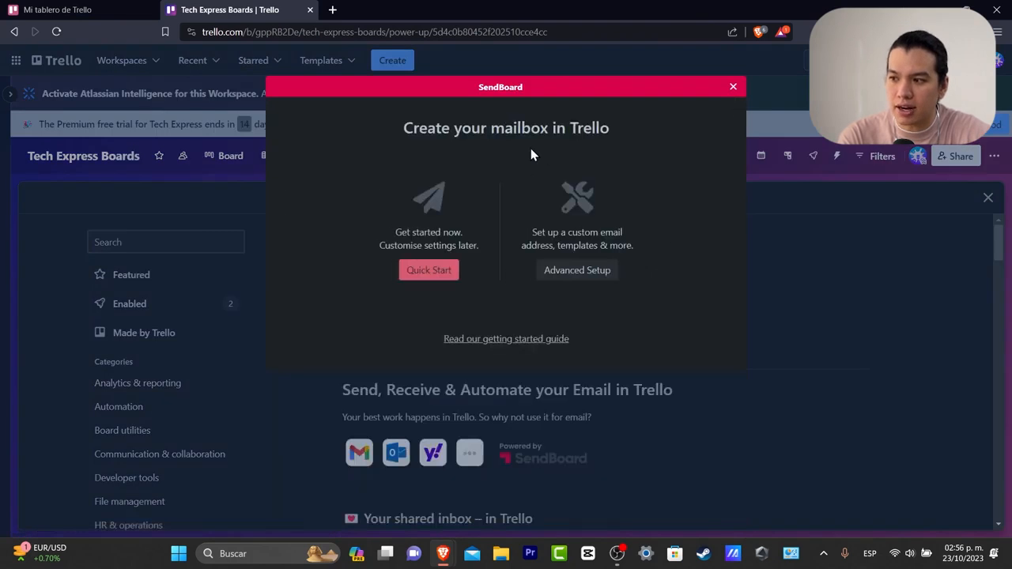
Create the board's SendBoard mailbox with Quick Start and set up the account with the suggested address
drag(454, 122, 604, 133)
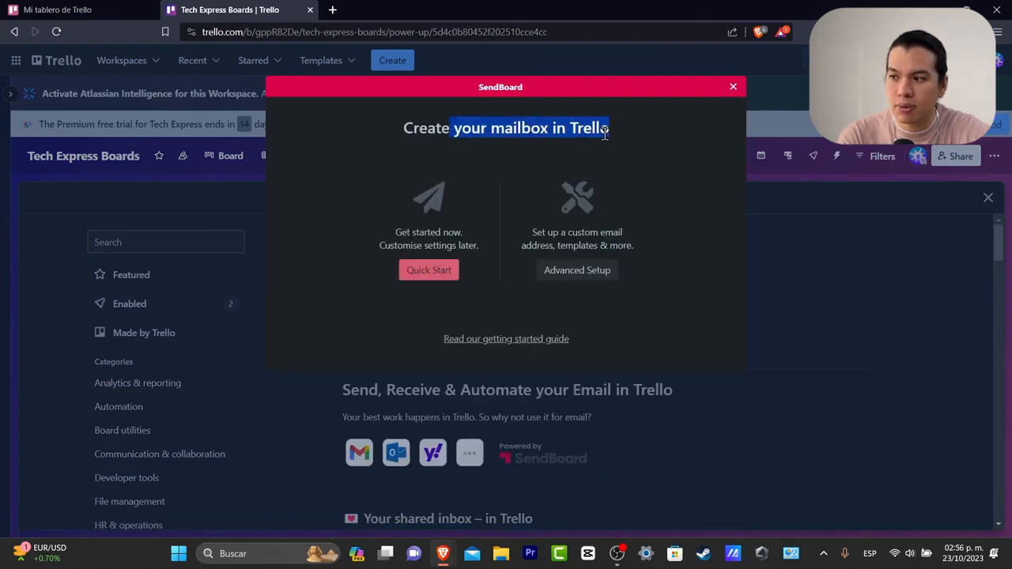
click(659, 142)
click(428, 270)
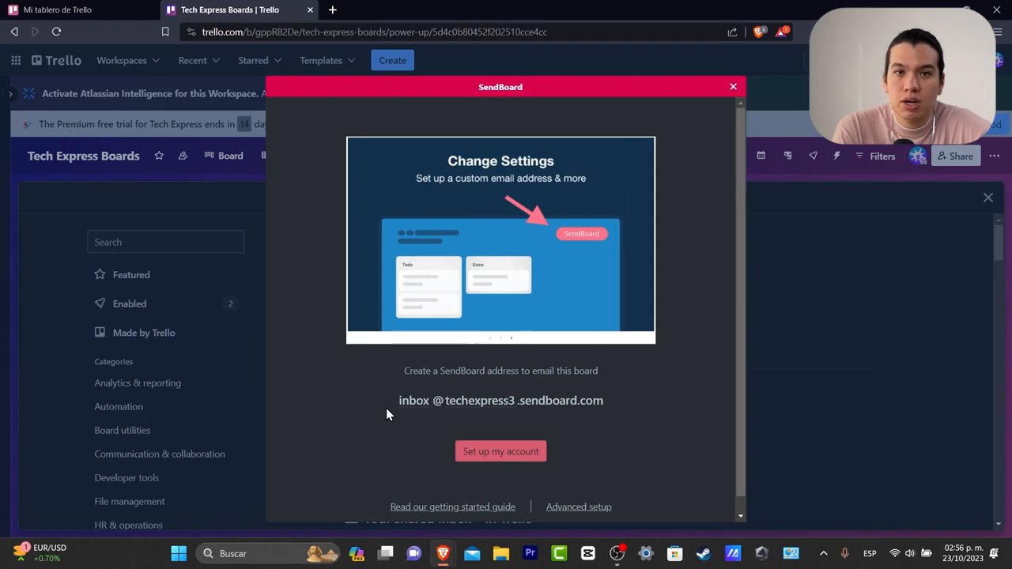
click(528, 457)
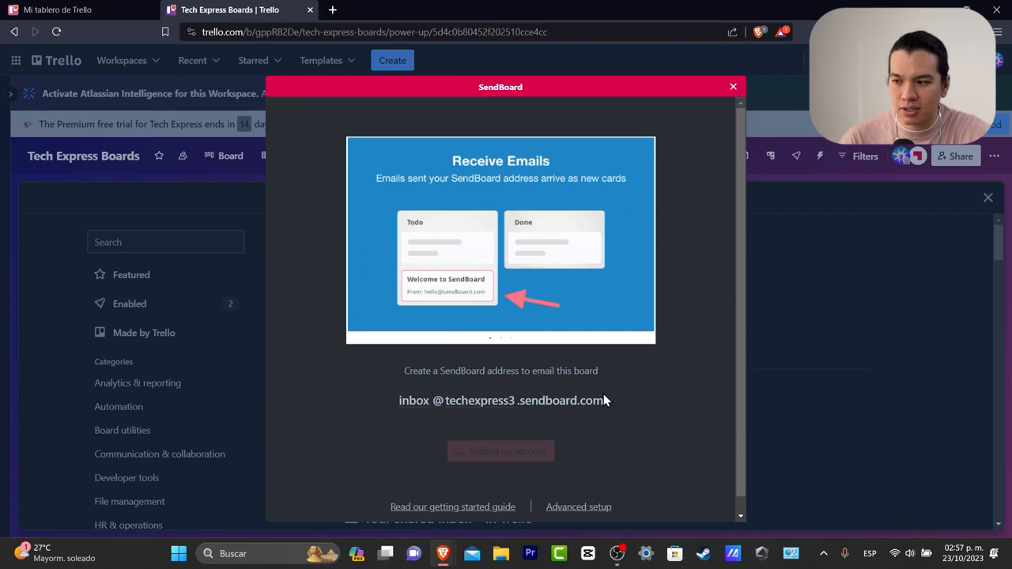
scroll(690, 423, down, 1)
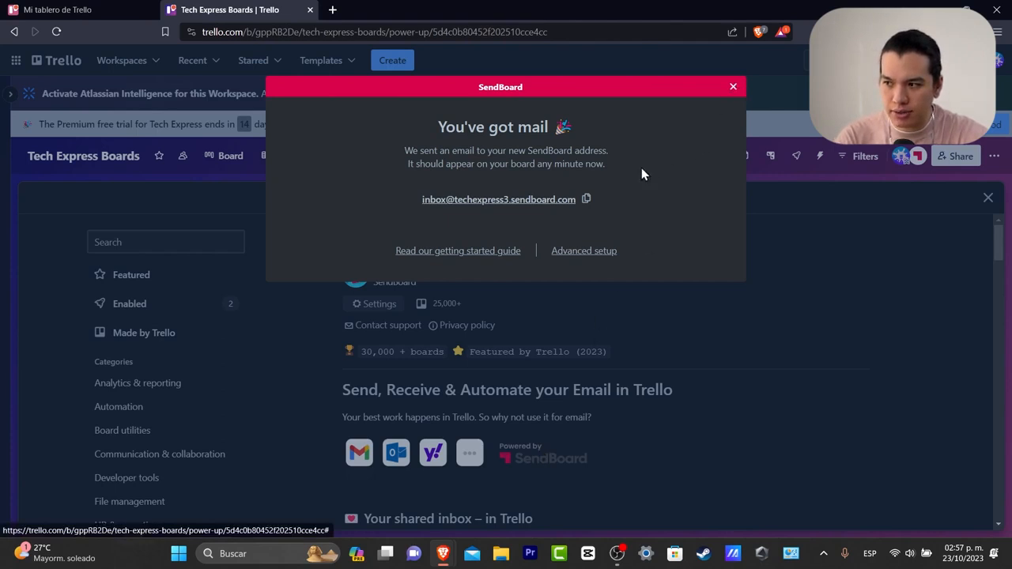
Copy the new SendBoard email address and close the mailbox setup dialog
click(586, 199)
click(585, 199)
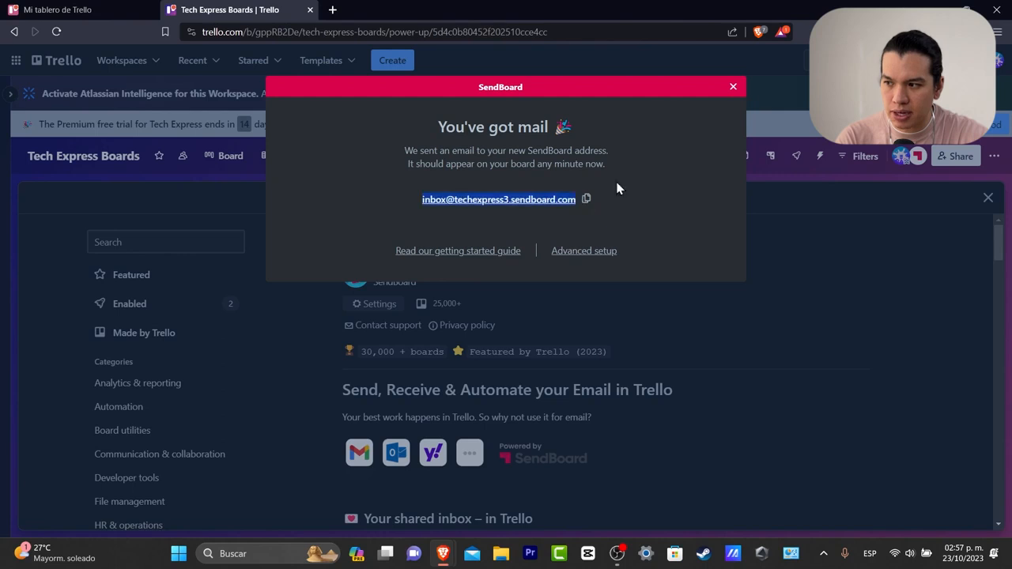
click(732, 87)
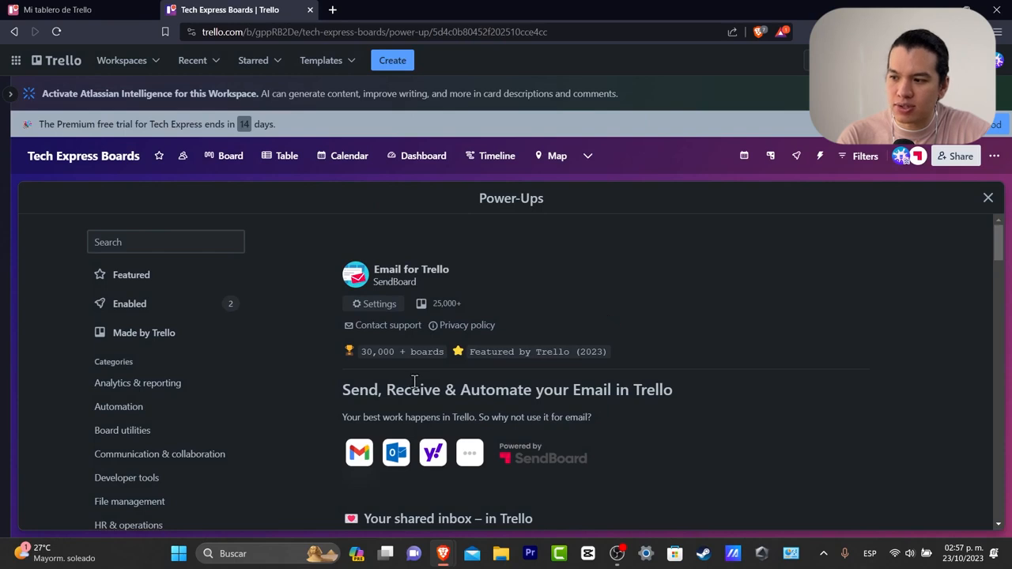
Read through the Email for Trello description, covering its shared inbox, team email and getting started sections
drag(413, 390, 684, 407)
scroll(803, 411, down, 3)
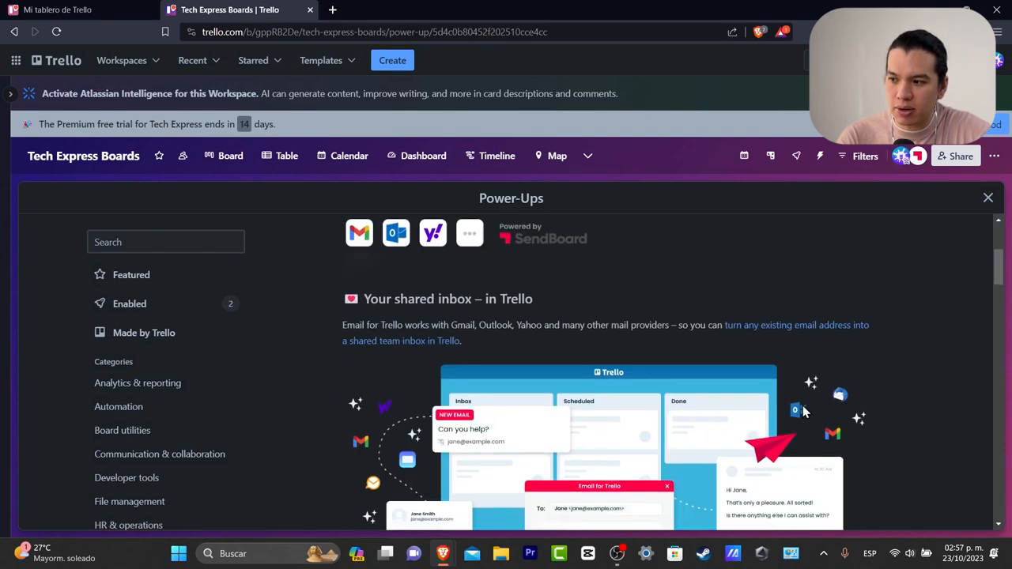
scroll(802, 411, up, 3)
scroll(802, 411, down, 3)
drag(416, 305, 485, 307)
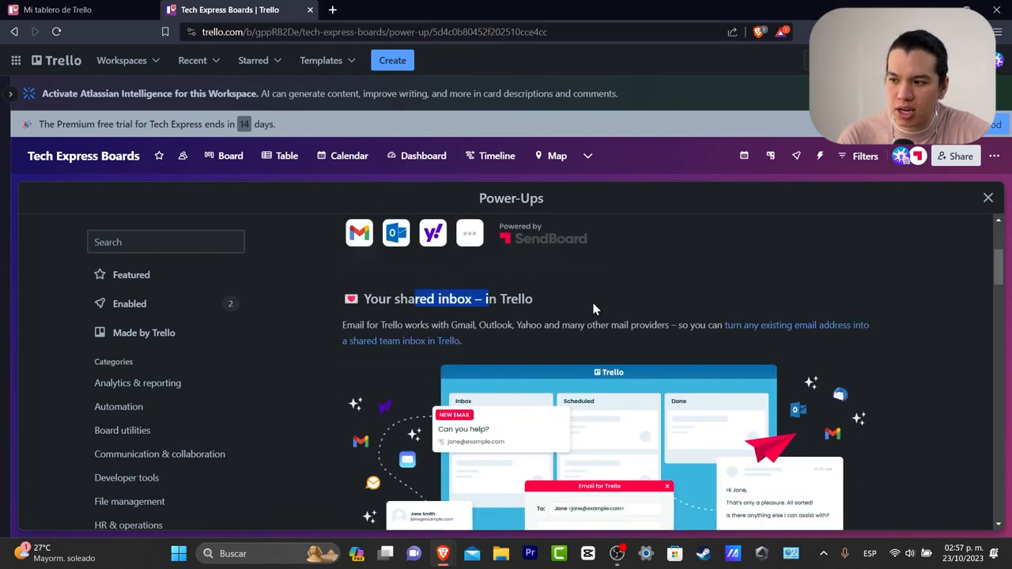
scroll(668, 309, down, 6)
scroll(602, 318, up, 2)
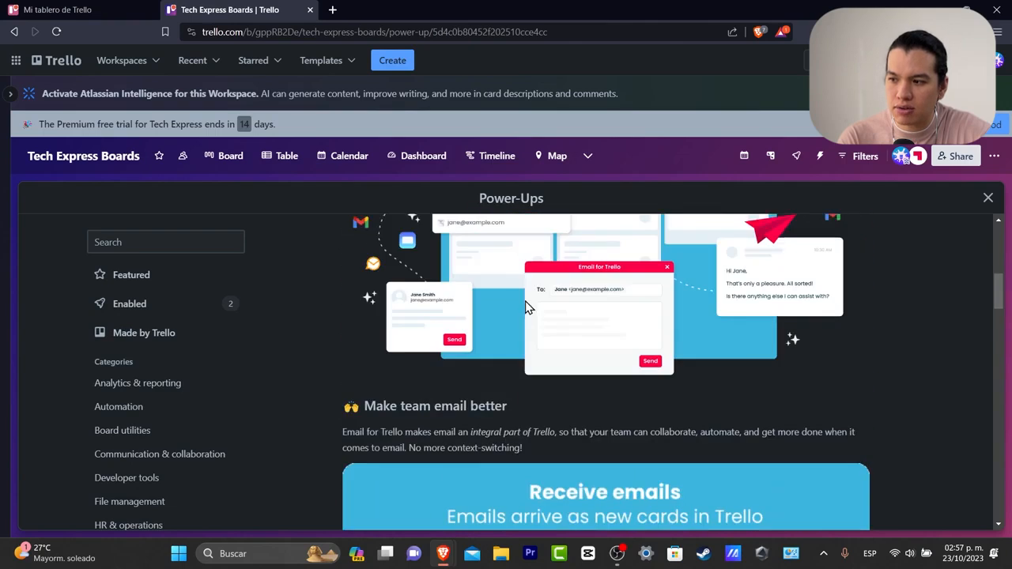
scroll(653, 300, down, 8)
scroll(653, 300, up, 1)
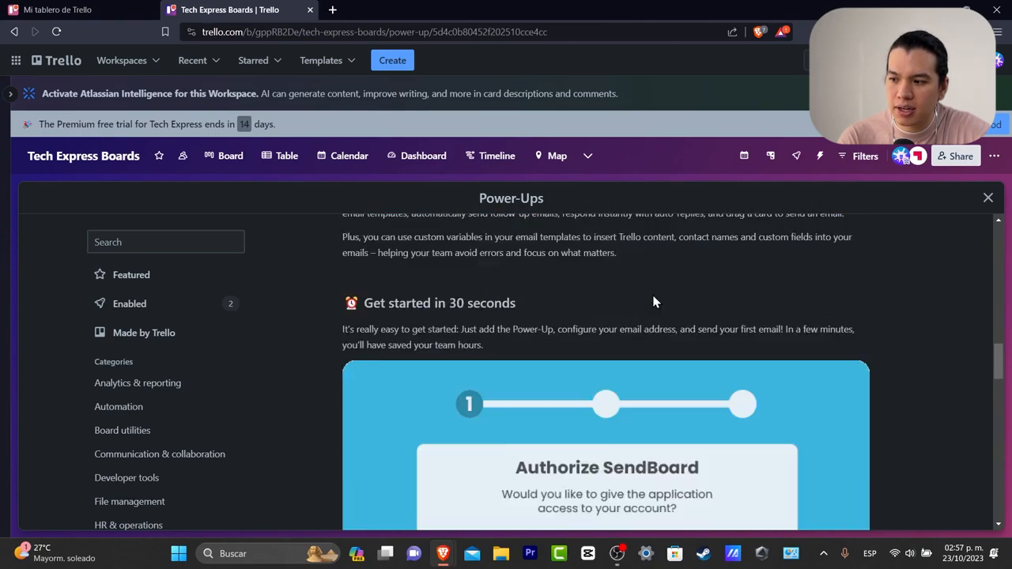
scroll(653, 301, down, 10)
scroll(653, 300, up, 8)
scroll(656, 298, up, 10)
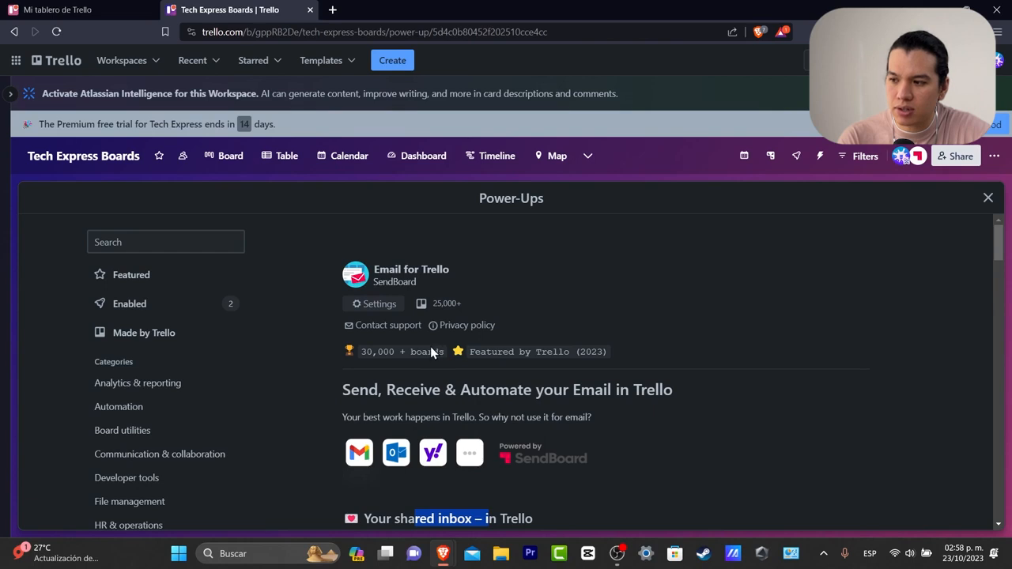
Edit the Email for Trello Power-Up settings, adding the account owner's email by pasting the copied SendBoard address, and continue to the settings
click(372, 305)
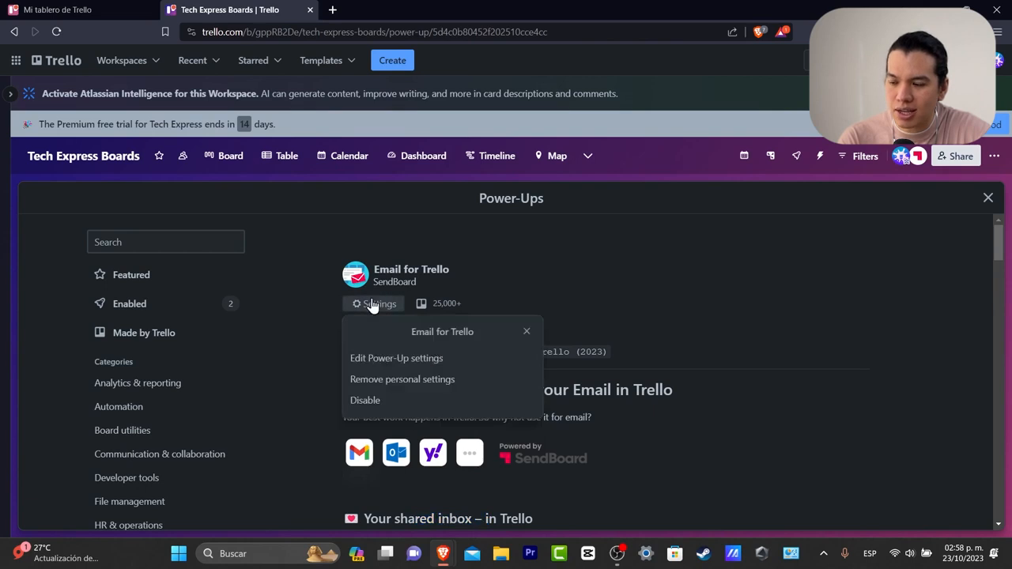
click(471, 357)
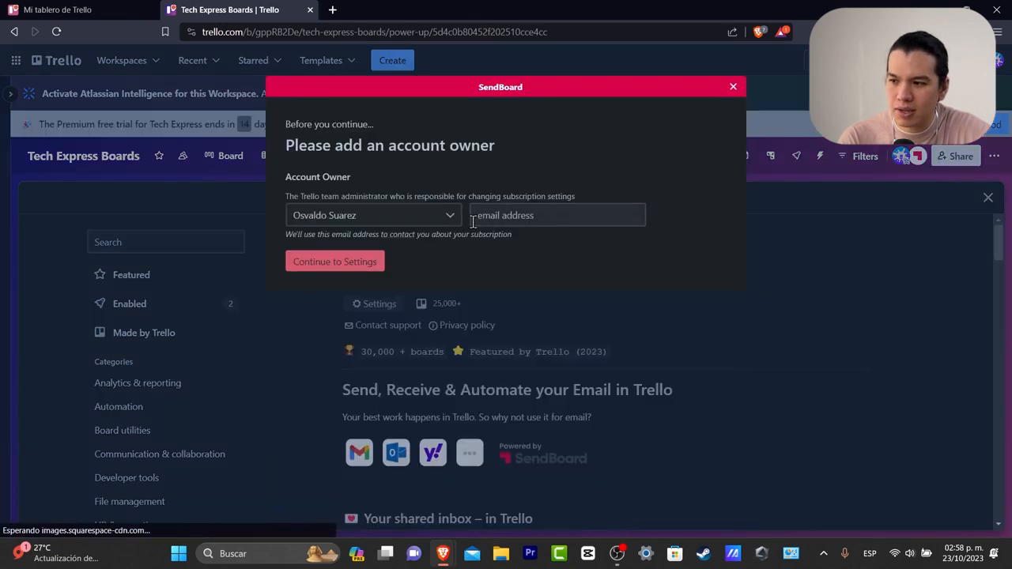
click(354, 218)
click(370, 245)
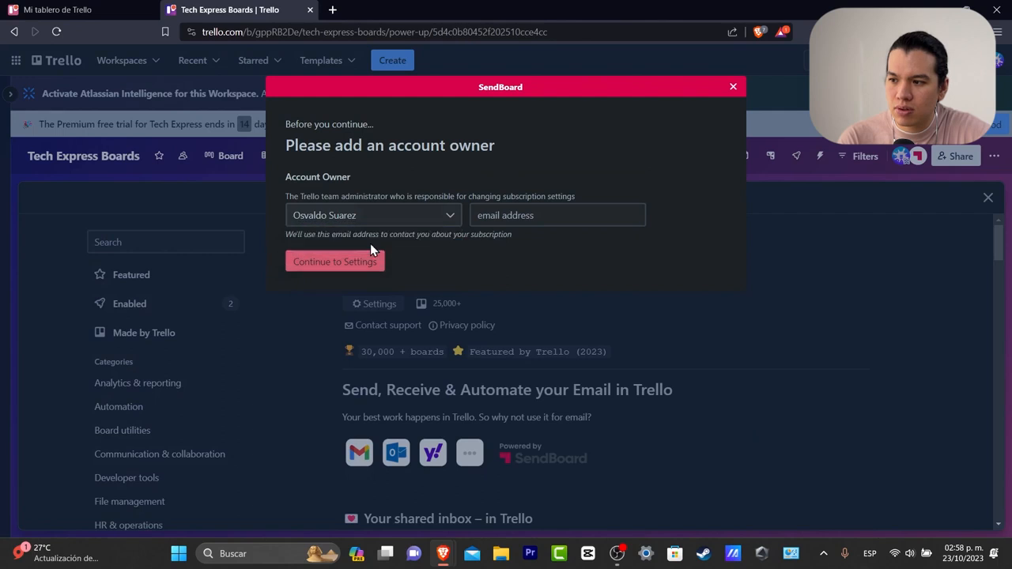
click(565, 213)
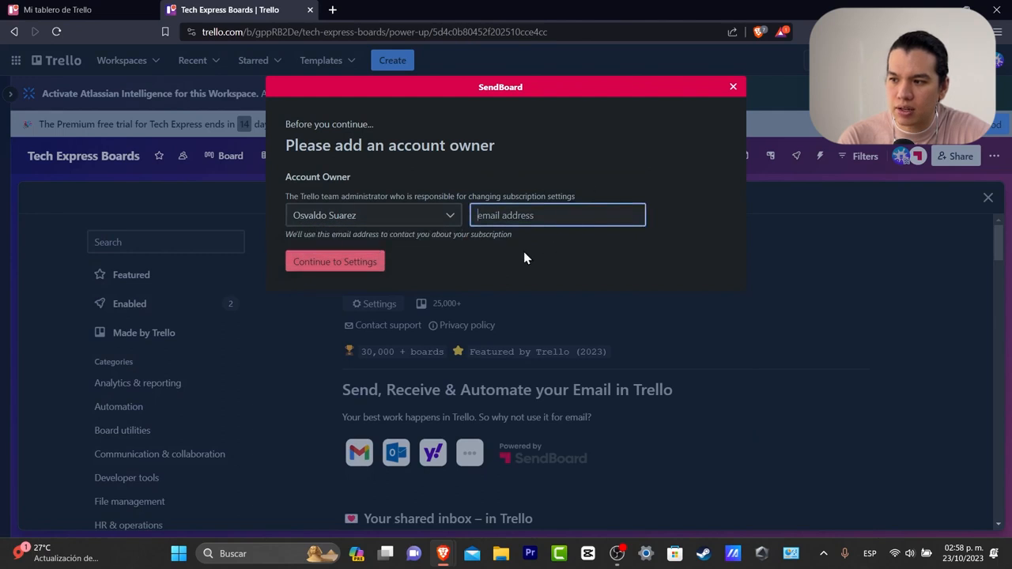
click(360, 264)
click(525, 219)
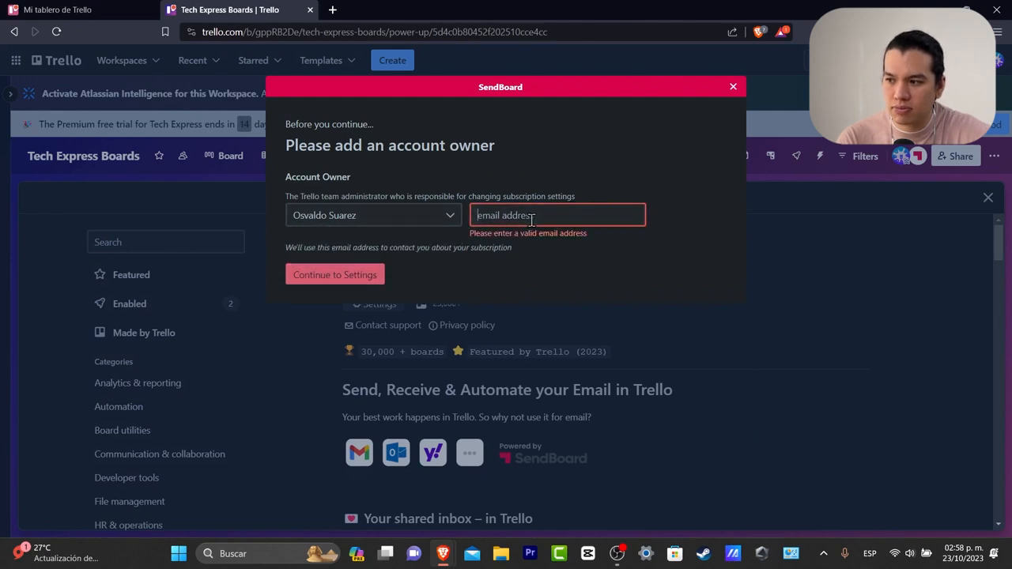
key(ctrl+v)
click(342, 255)
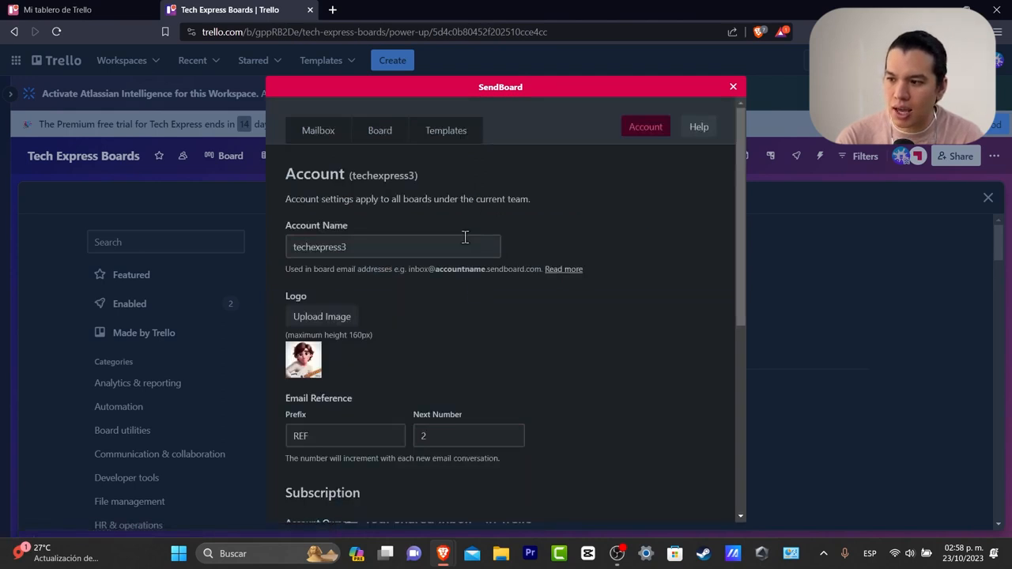
Save the SendBoard account settings and return to the Tech Express Boards board view
scroll(445, 345, down, 5)
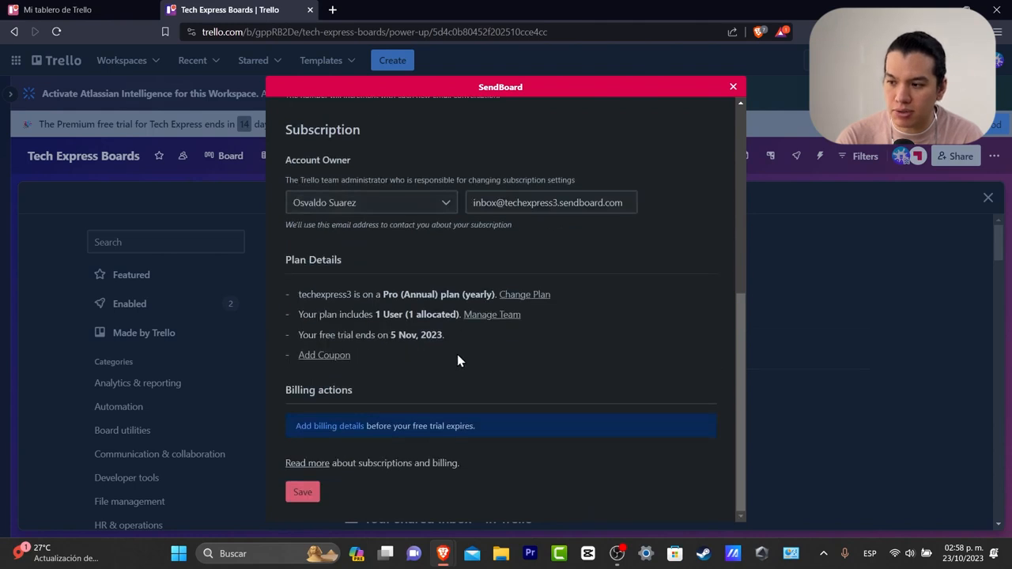
click(312, 498)
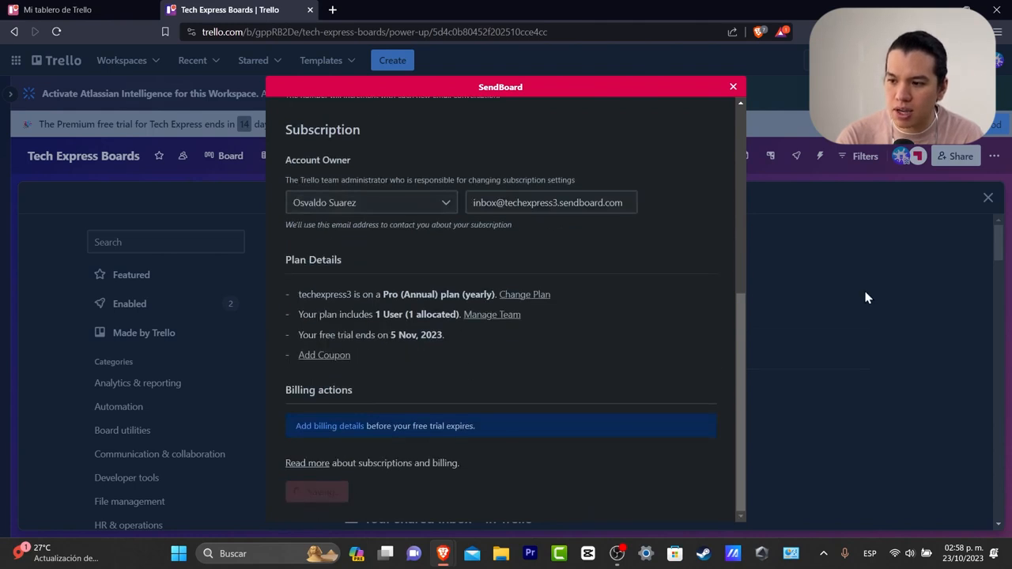
click(237, 167)
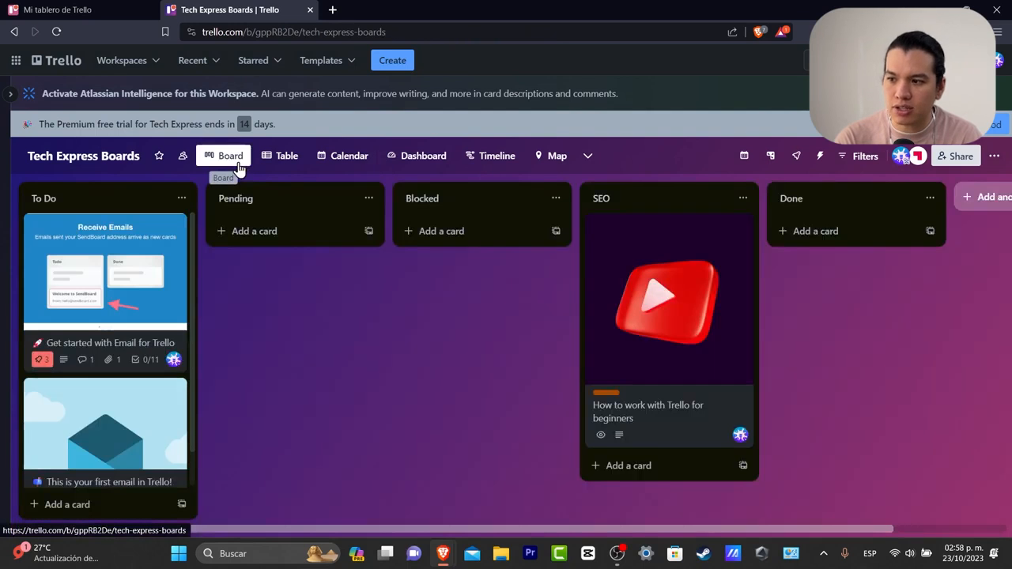
Start a new SendBoard email from the "How to work with Trello for beginners" card in the SEO list
click(623, 276)
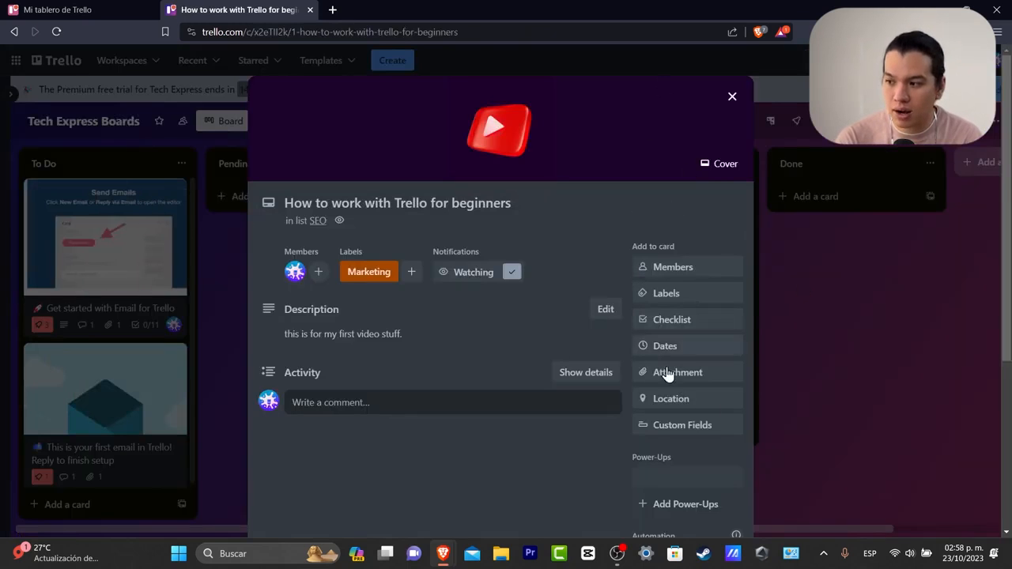
scroll(712, 463, down, 3)
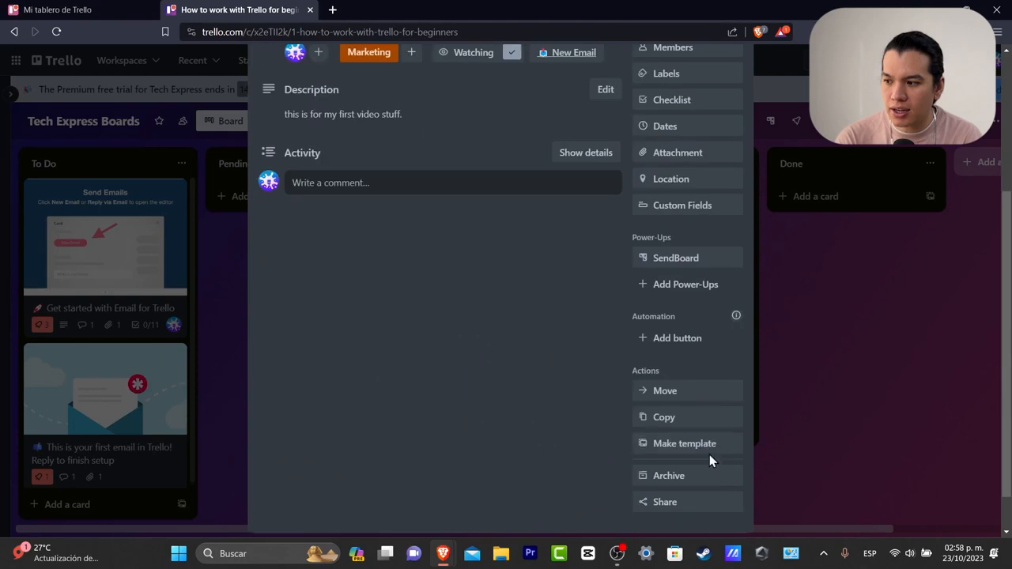
click(696, 261)
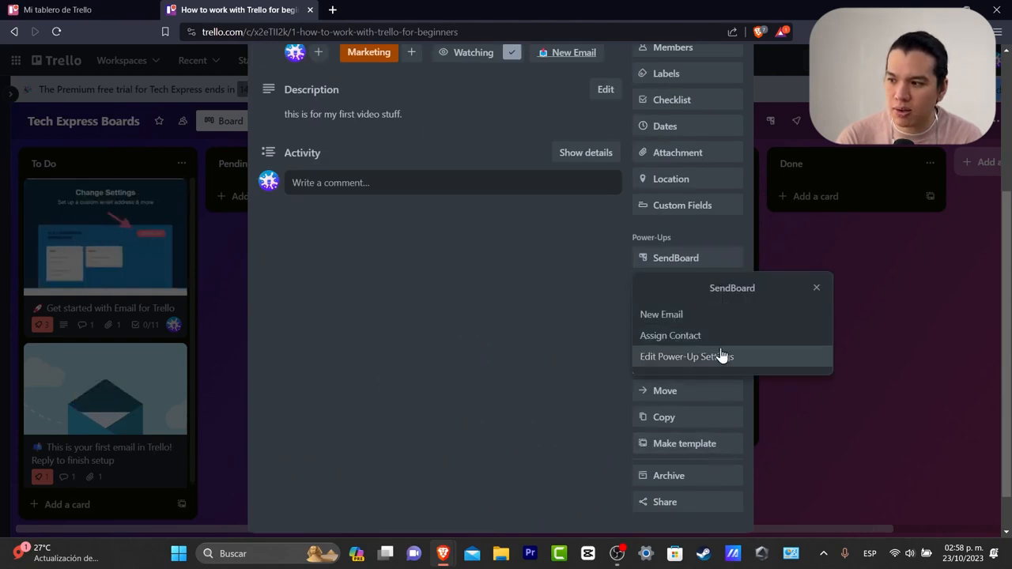
click(702, 315)
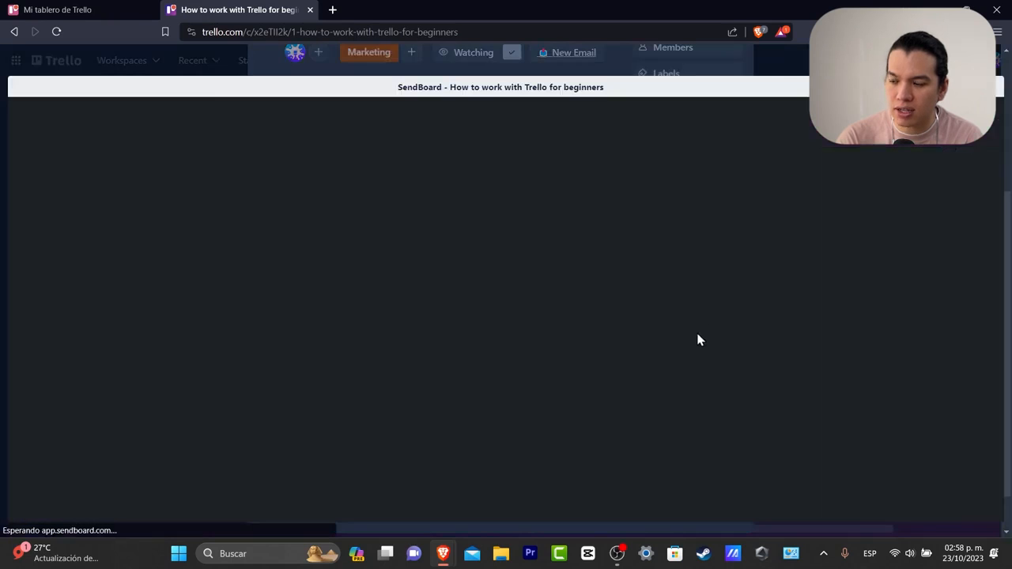
Address the email to the contact's email address and write "this is for you" in the body
click(323, 208)
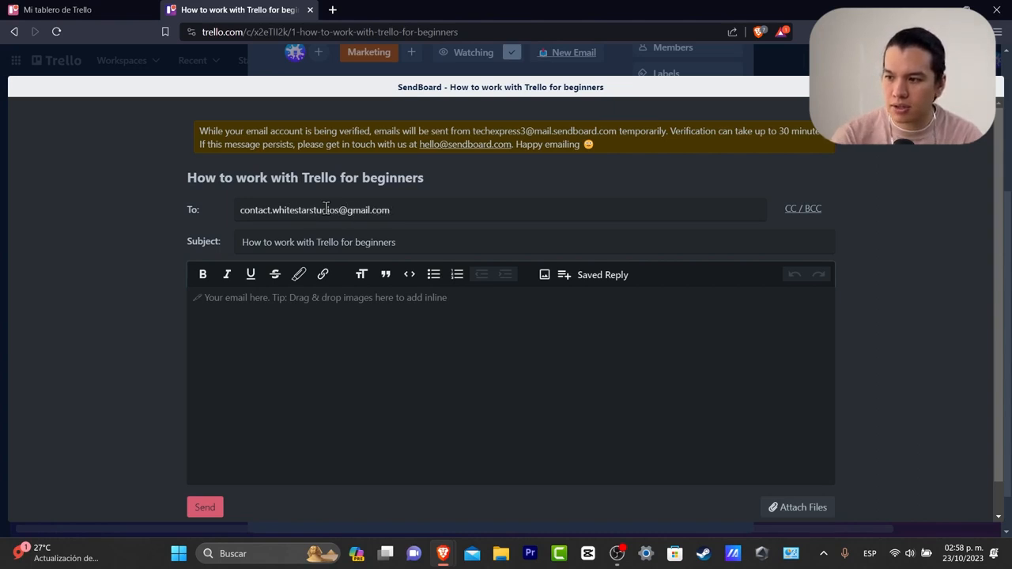
click(450, 245)
click(418, 348)
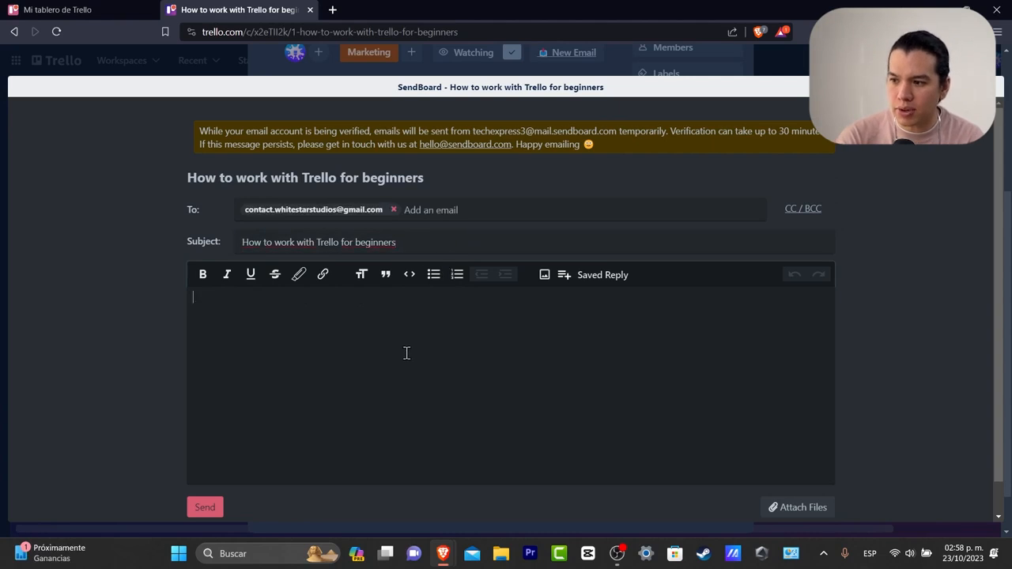
text(this is for you)
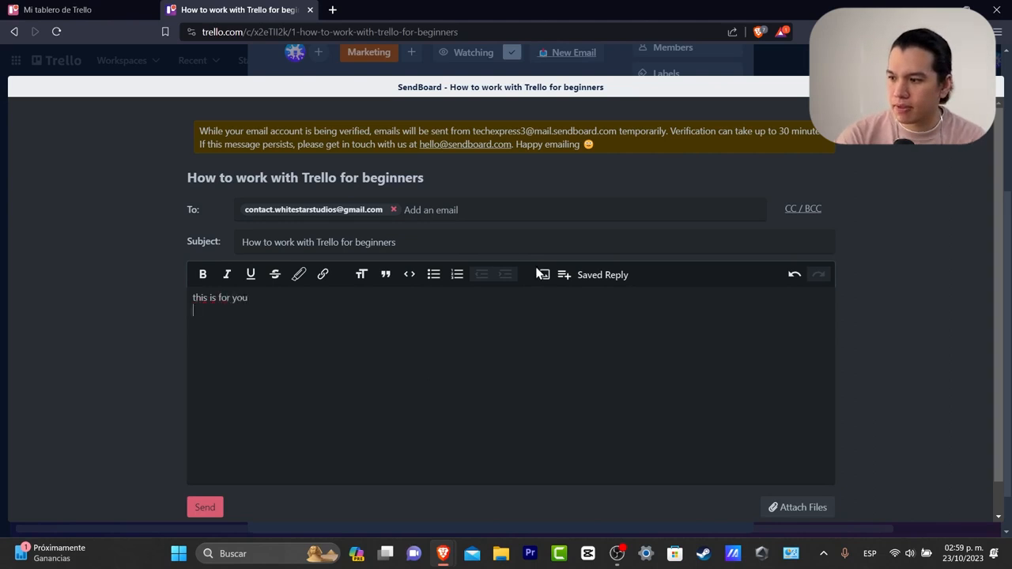
Insert the Fanns image from the Descargas folder into the email body and send the email
click(543, 274)
scroll(296, 206, down, 1)
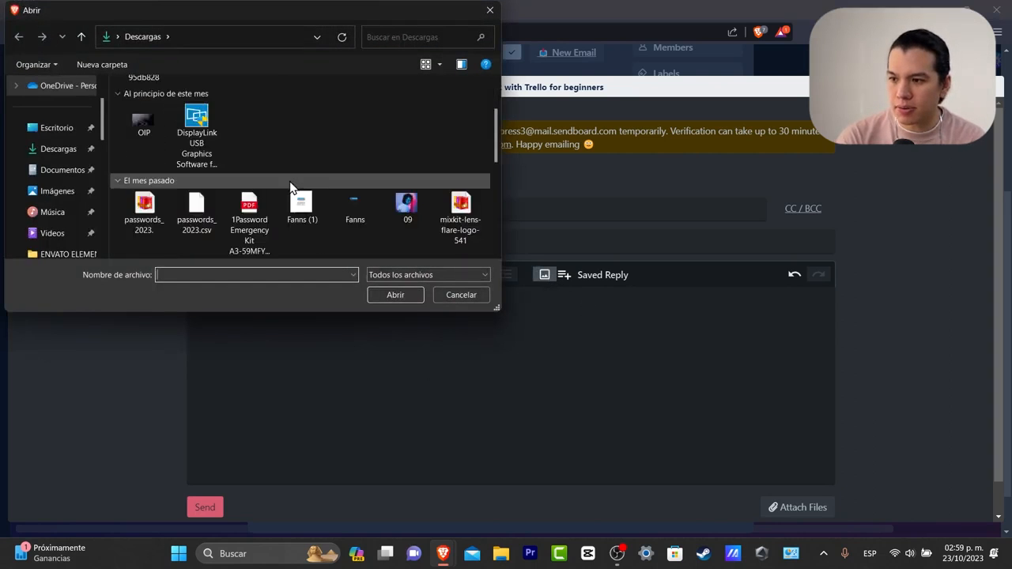
click(347, 203)
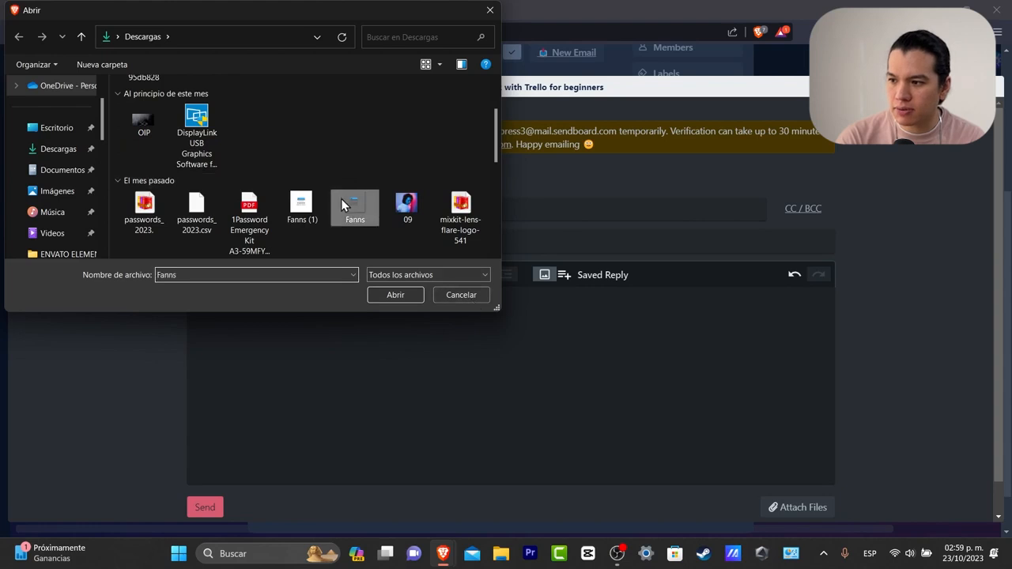
click(410, 293)
scroll(489, 425, down, 3)
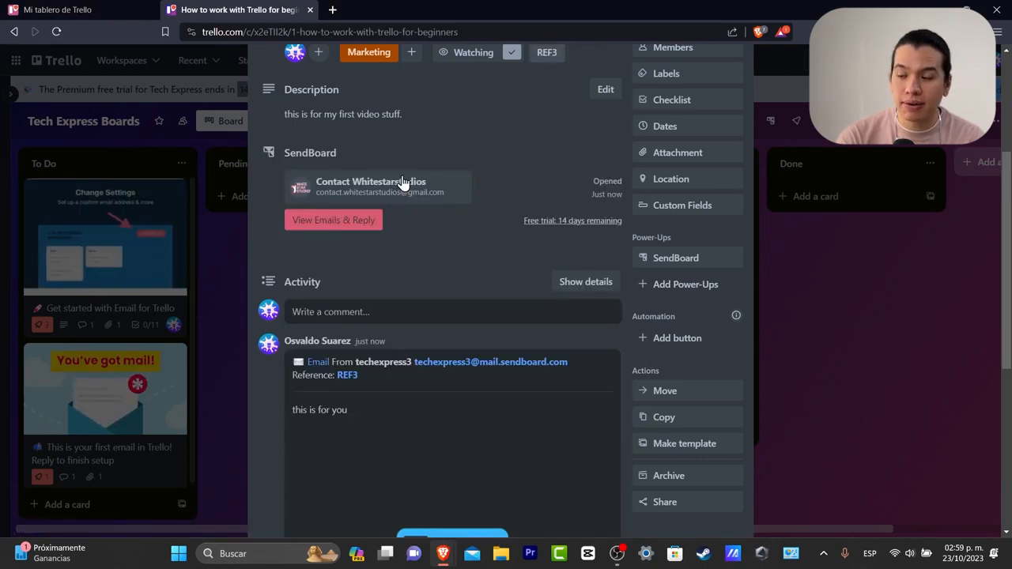
Switch to Gmail in a new browser tab and open the inbox
click(331, 9)
text(gm)
key(Return)
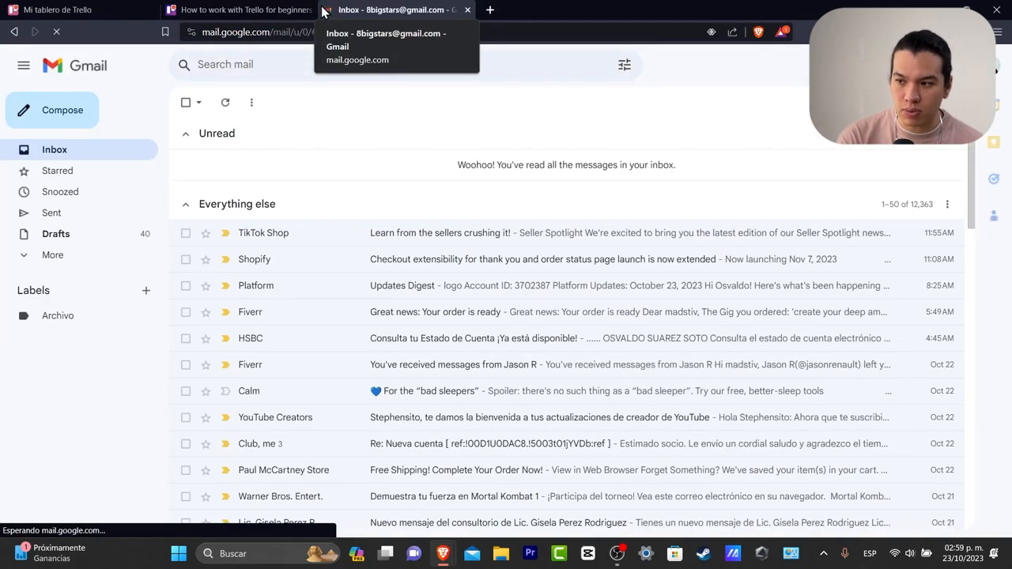
Switch Gmail to the email recipient's account, keep only that inbox open and dismiss the cloudHQ login prompt
click(997, 72)
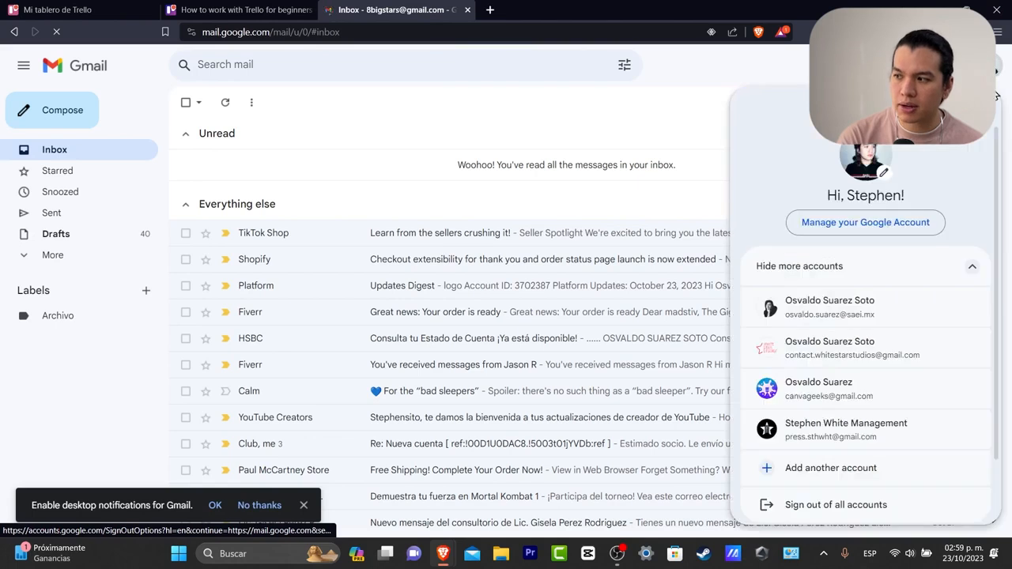
click(873, 334)
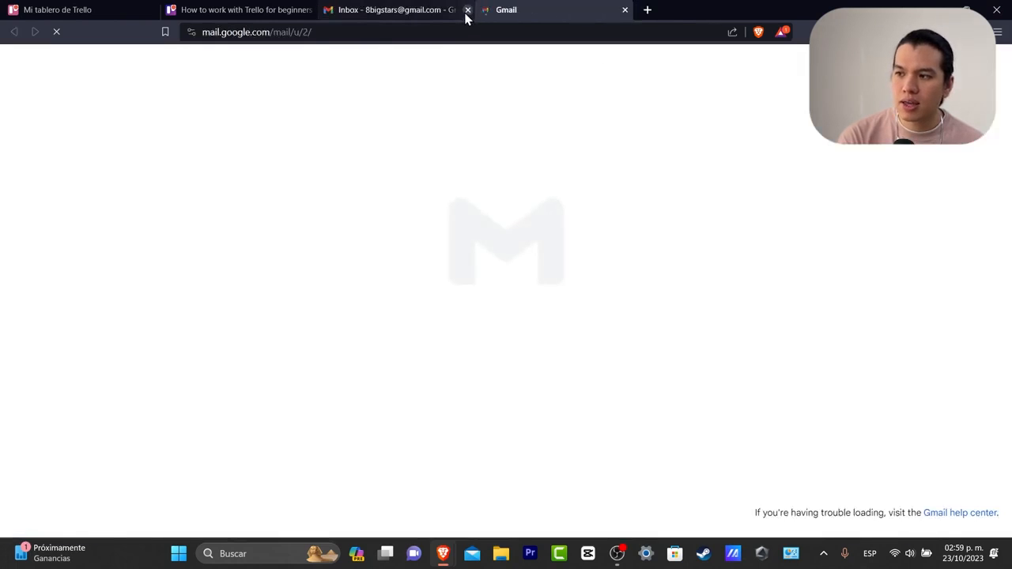
click(467, 10)
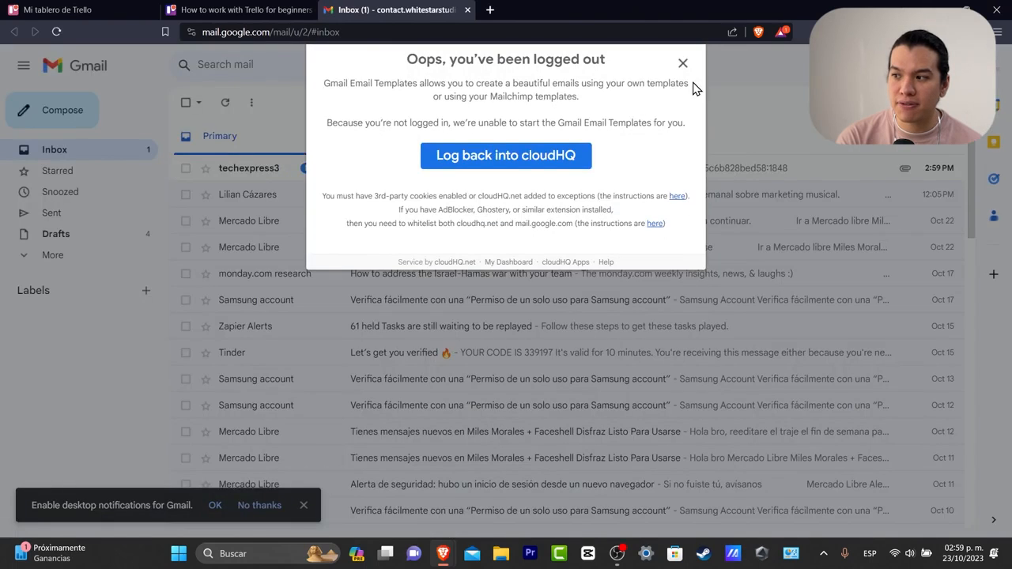
click(681, 64)
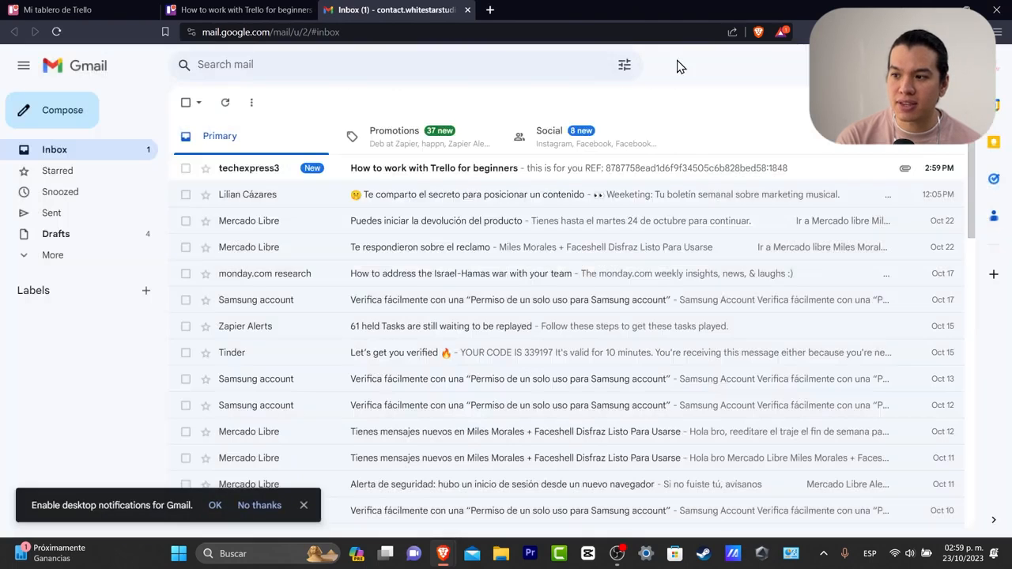
Open the received "How to work with Trello for beginners" email and inspect its content, sender details and reply-to address
click(259, 169)
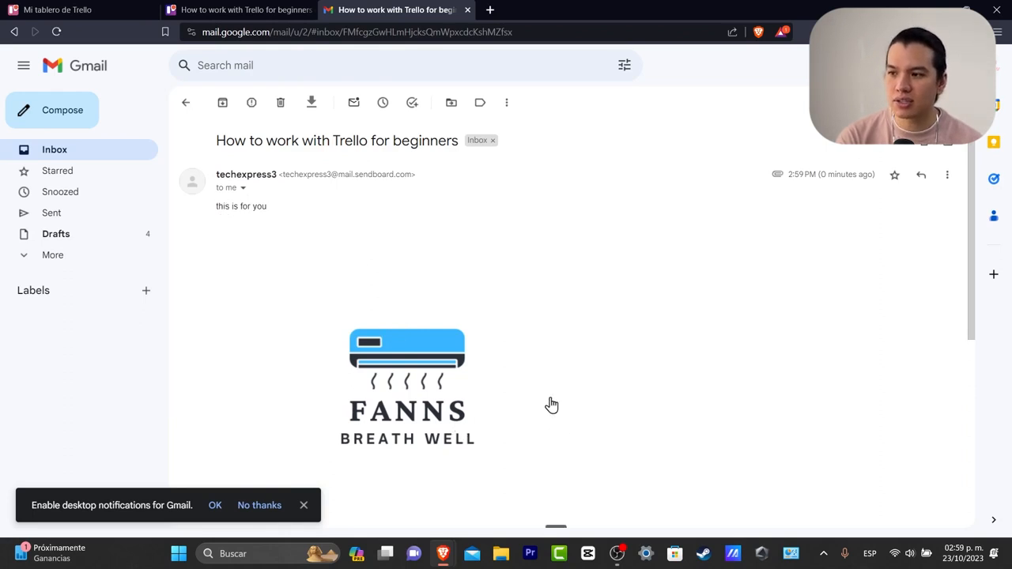
scroll(550, 405, down, 5)
scroll(551, 411, up, 5)
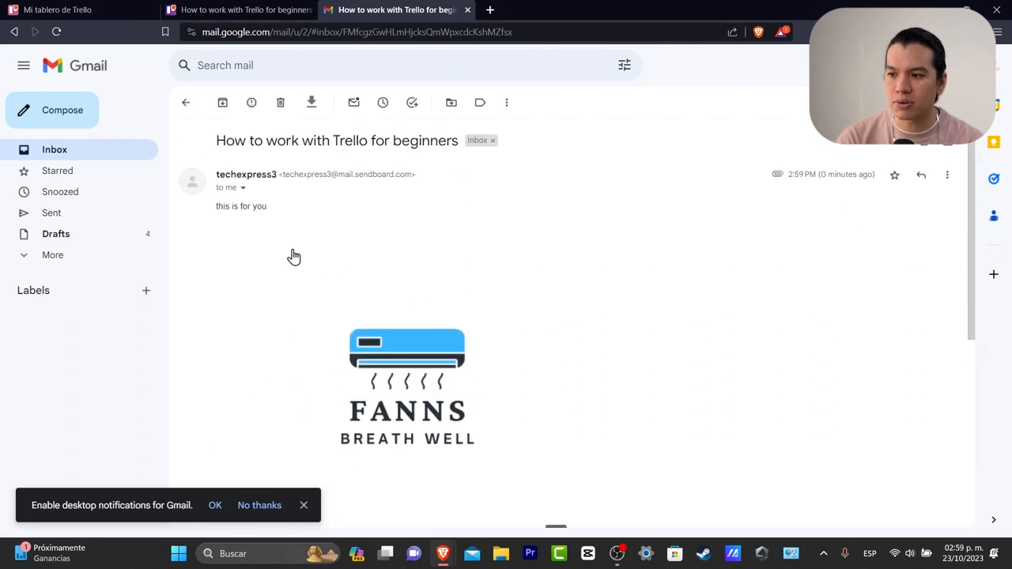
click(243, 189)
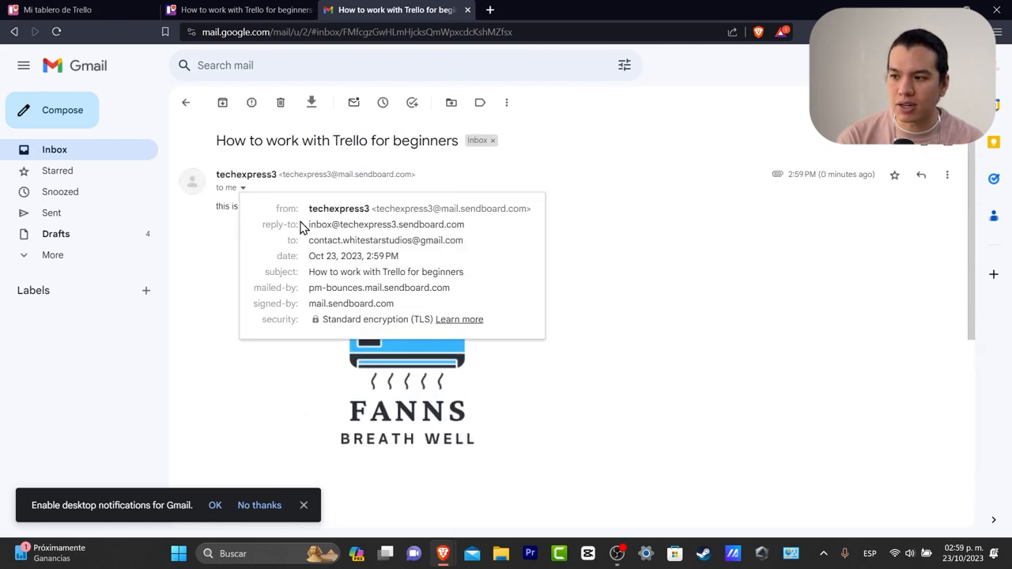
drag(300, 225, 488, 230)
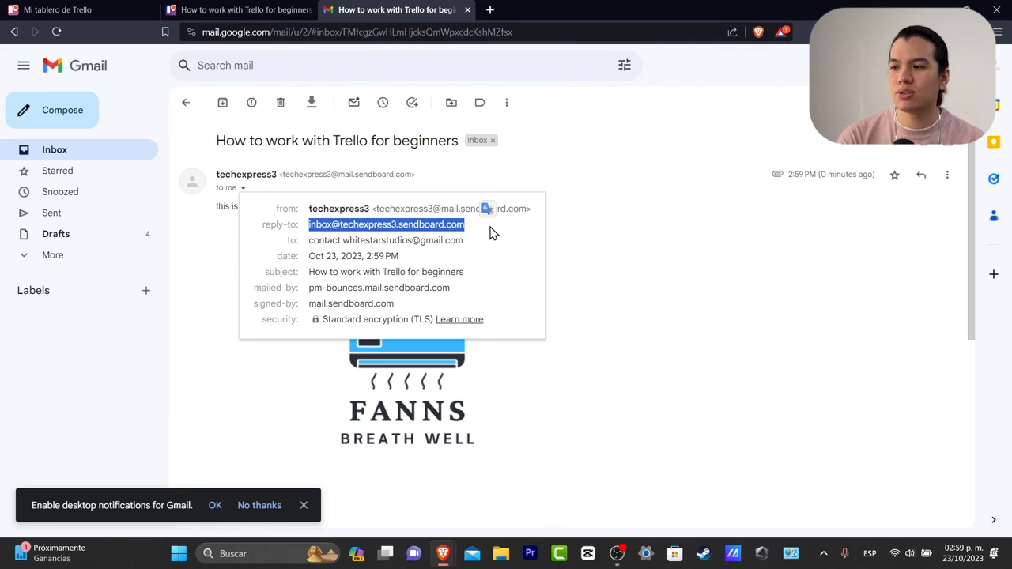
click(490, 231)
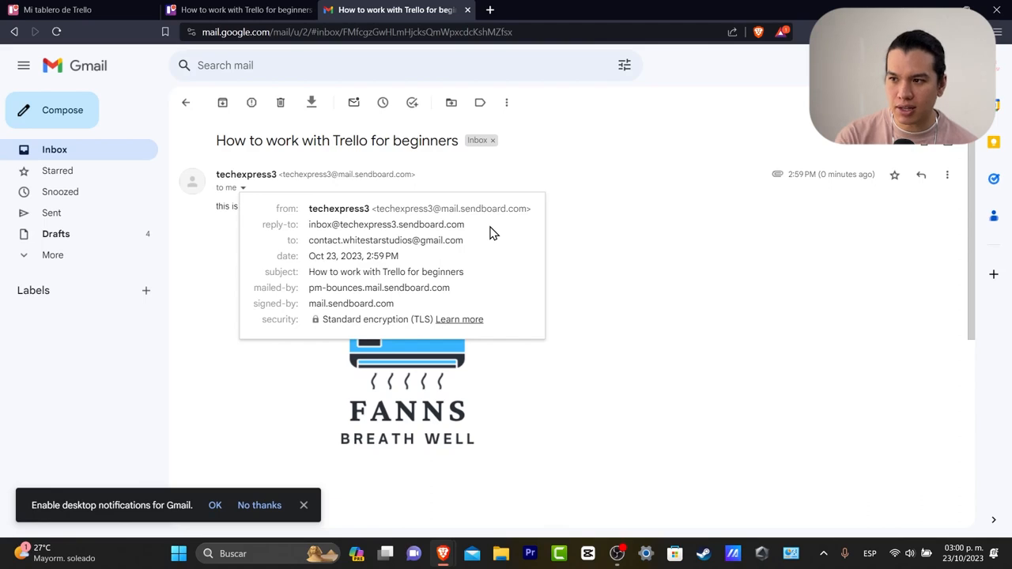
Return to the Trello board and reopen the "How to work with Trello for beginners" card to review its SendBoard section
click(244, 10)
click(845, 502)
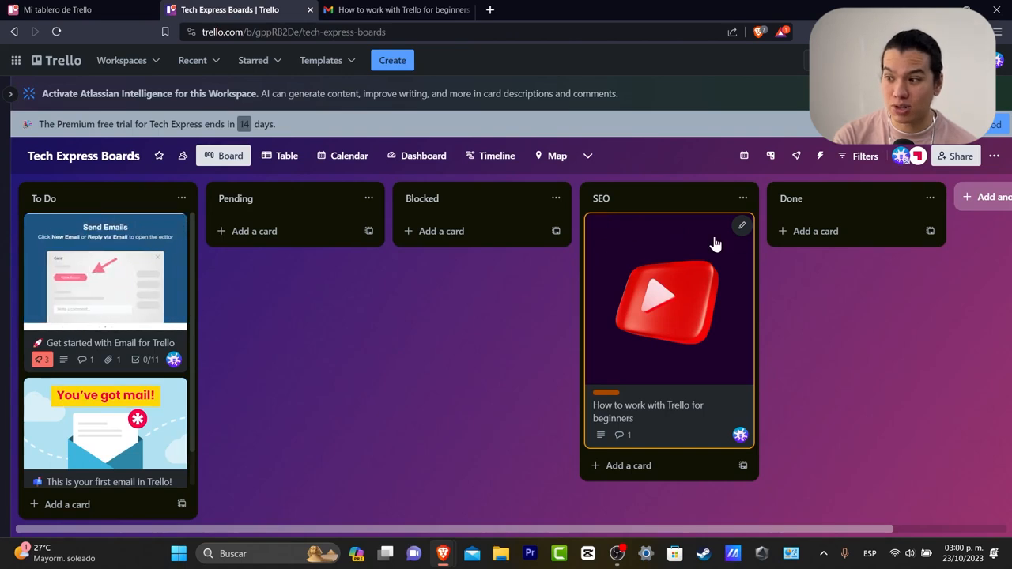
click(707, 320)
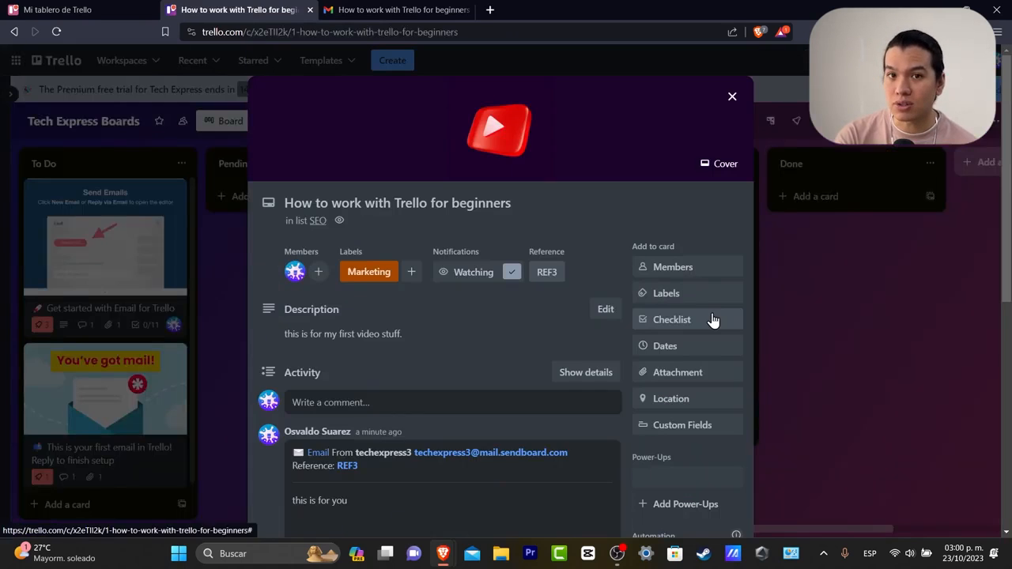
scroll(714, 479, down, 3)
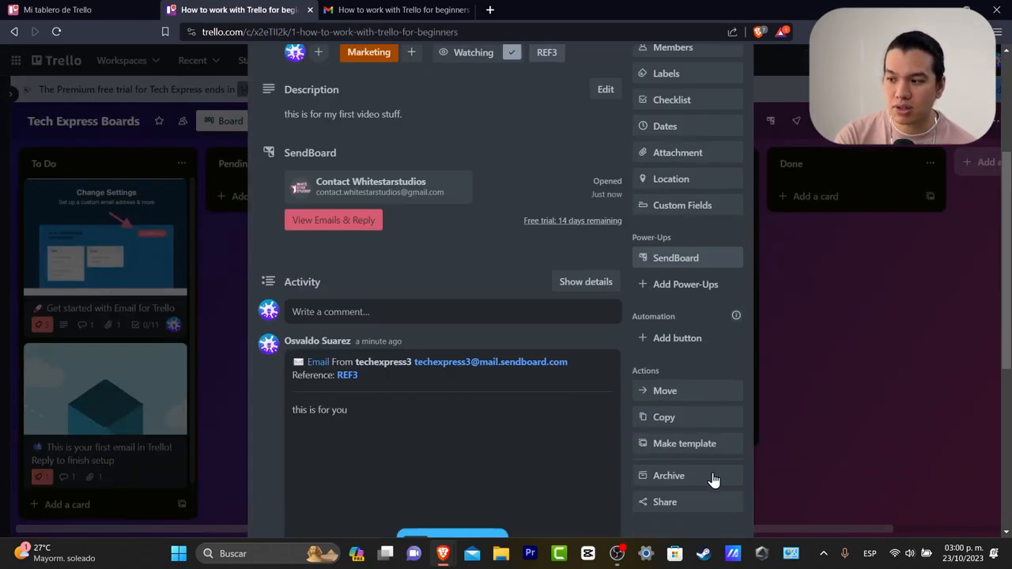
Open the Power-Ups directory from the card and browse the featured Power-Ups and Trello integrations
click(673, 284)
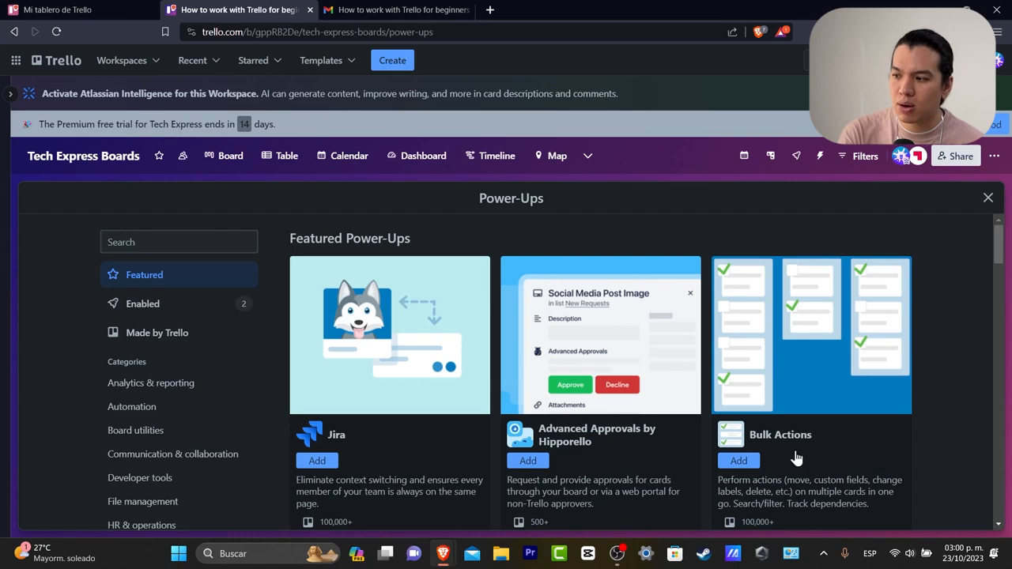
scroll(796, 458, down, 5)
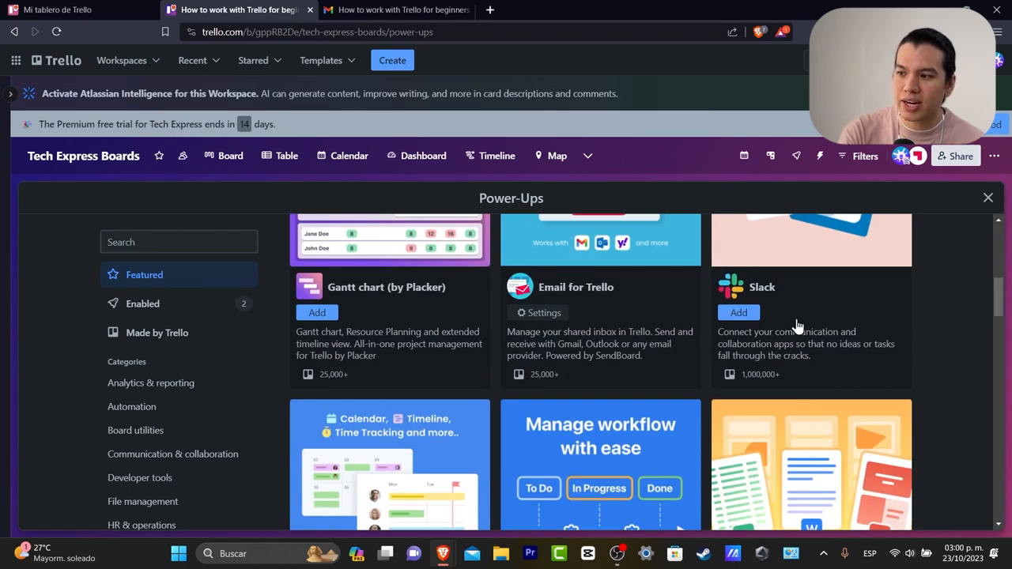
scroll(790, 332, down, 3)
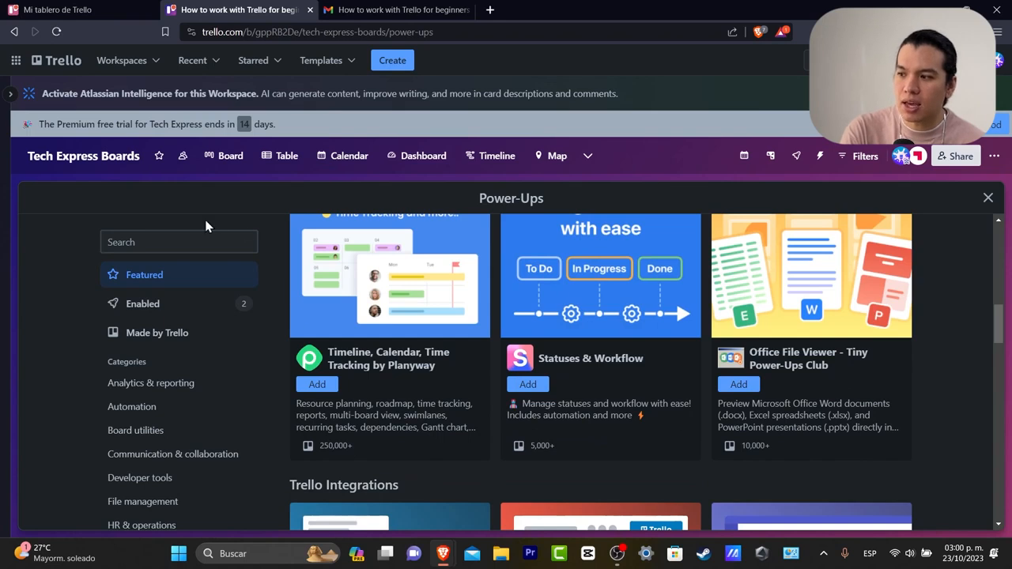
scroll(696, 291, down, 5)
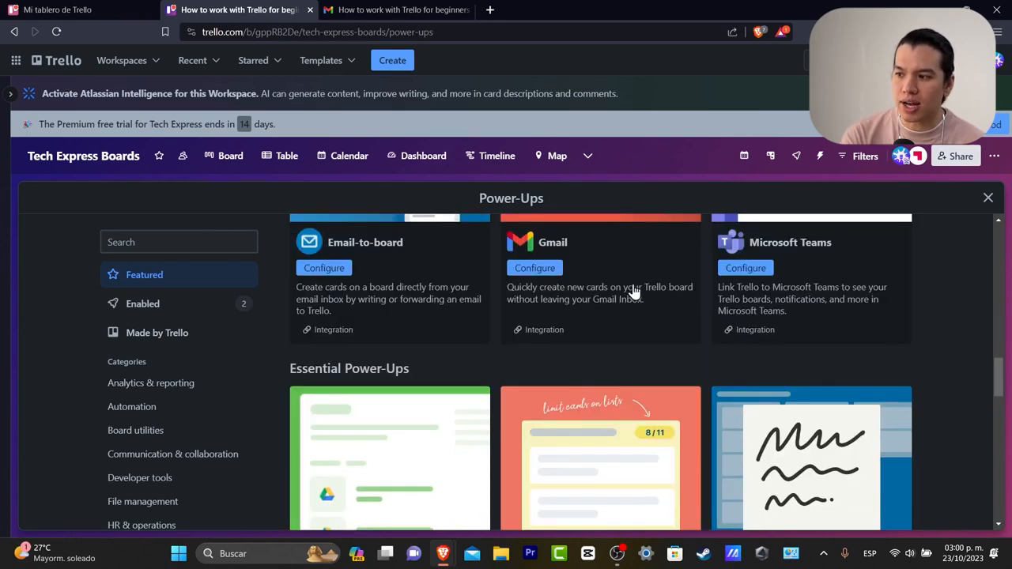
Try to install Trello for Gmail through the Gmail integration's configuration, leaving at the Google account selection
click(535, 268)
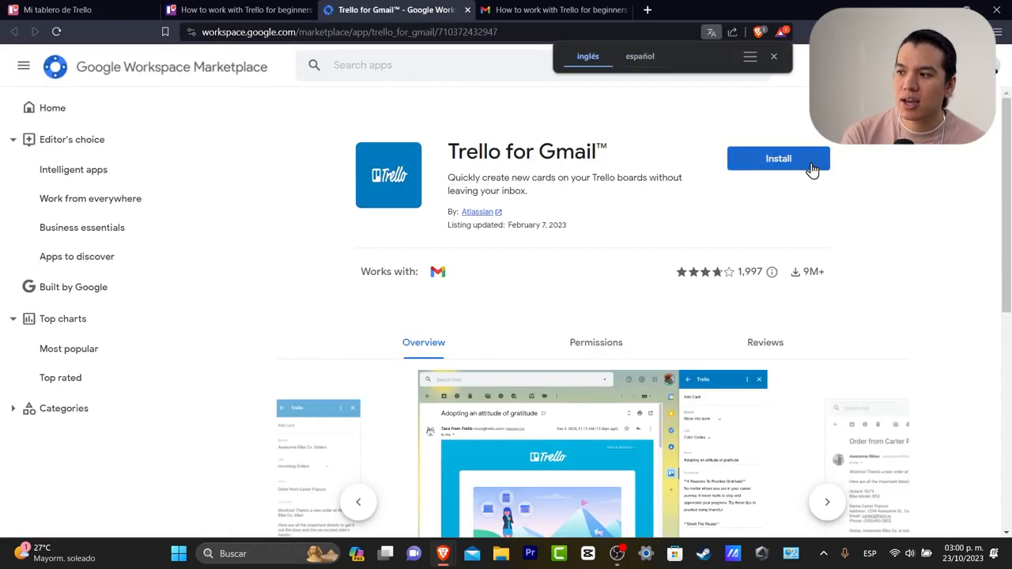
click(812, 166)
click(591, 369)
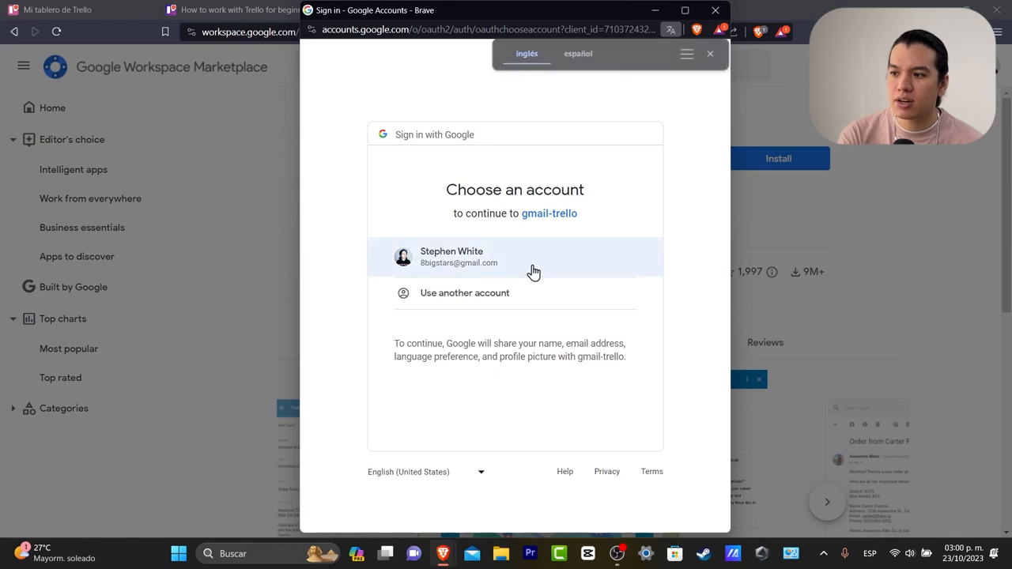
drag(532, 271, 557, 343)
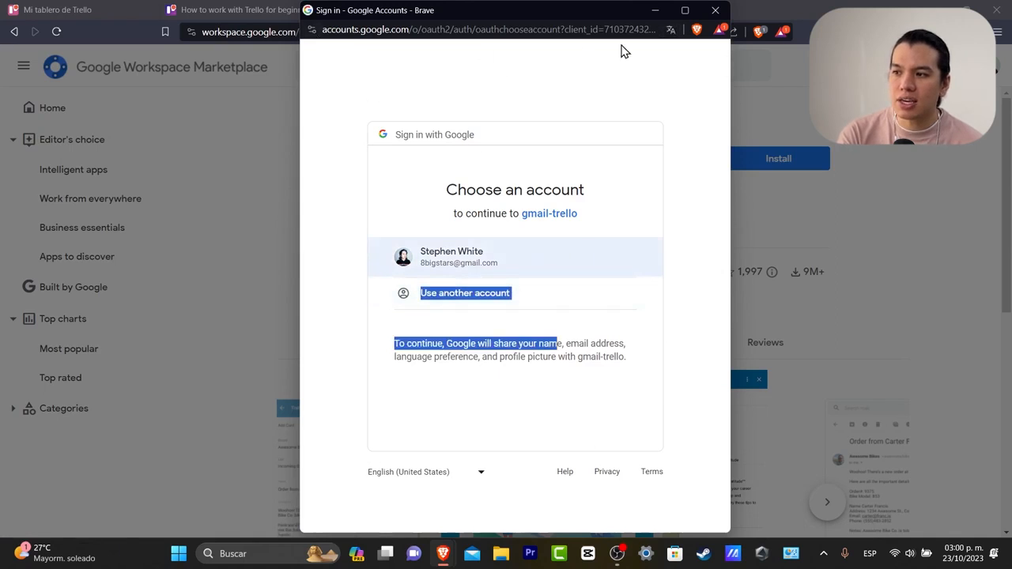
click(715, 10)
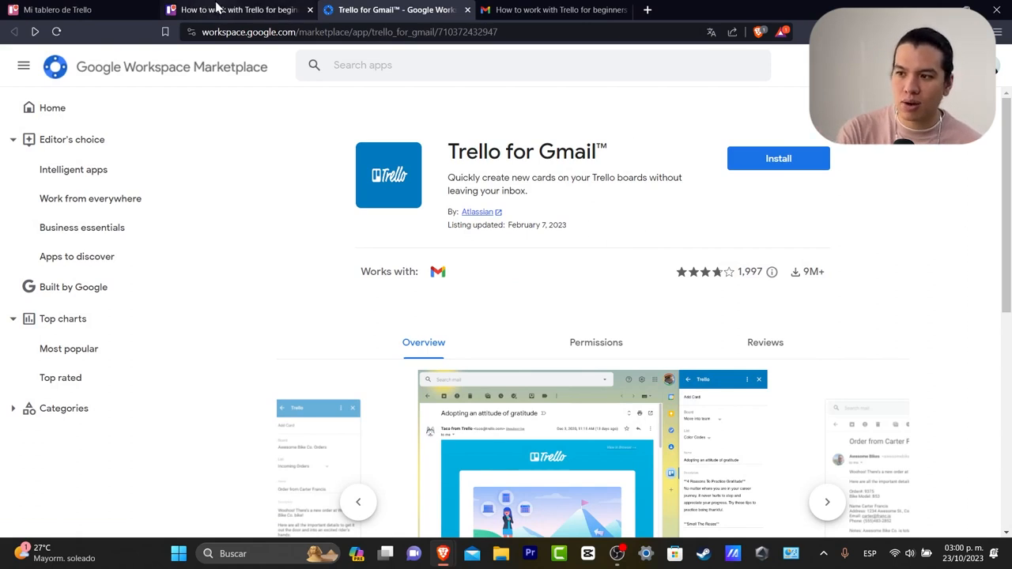
Return to the Tech Express Boards board view and move the "How to work with Trello for beginners" card from SEO to To Do
click(237, 9)
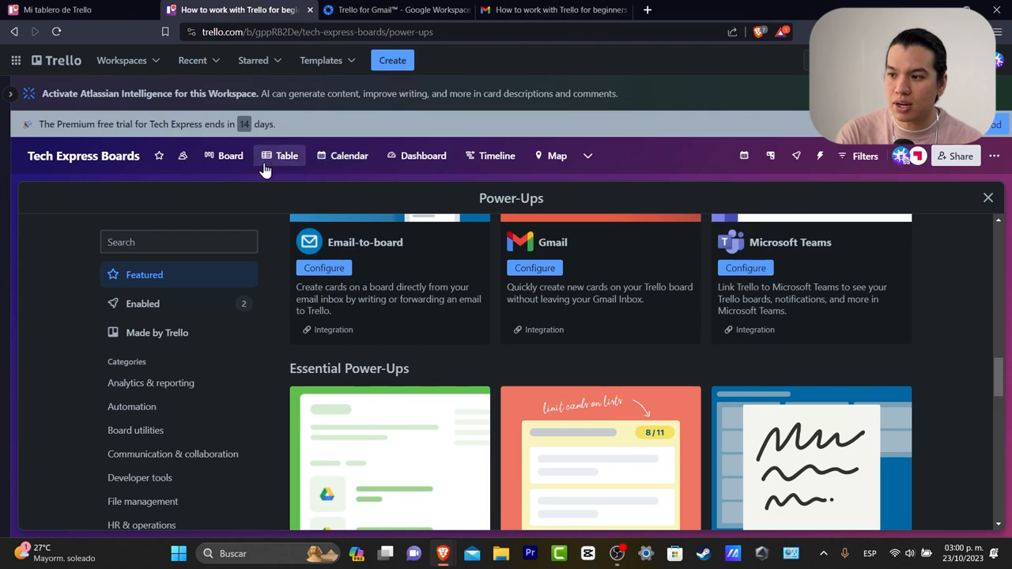
click(231, 160)
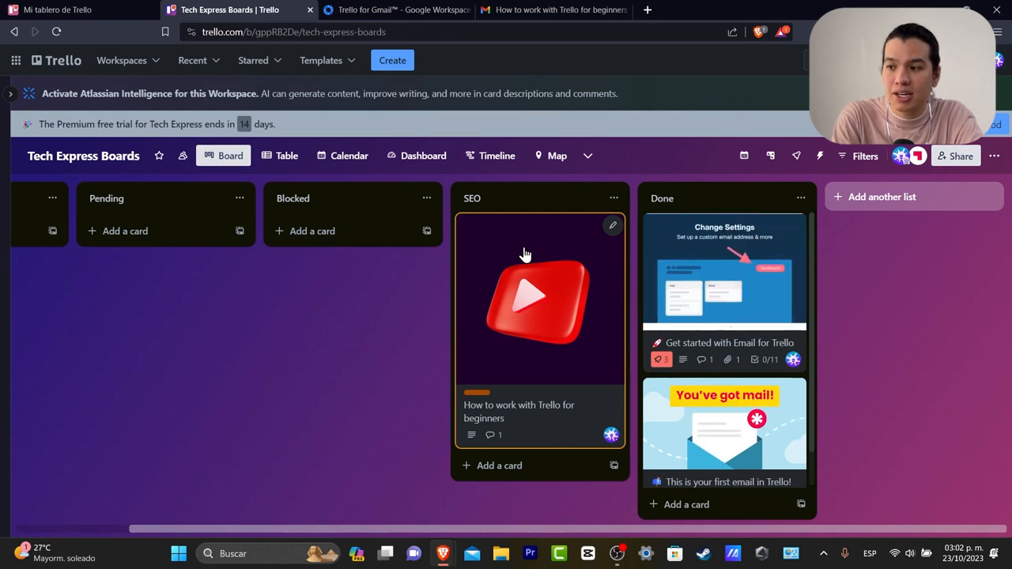
drag(524, 254, 74, 276)
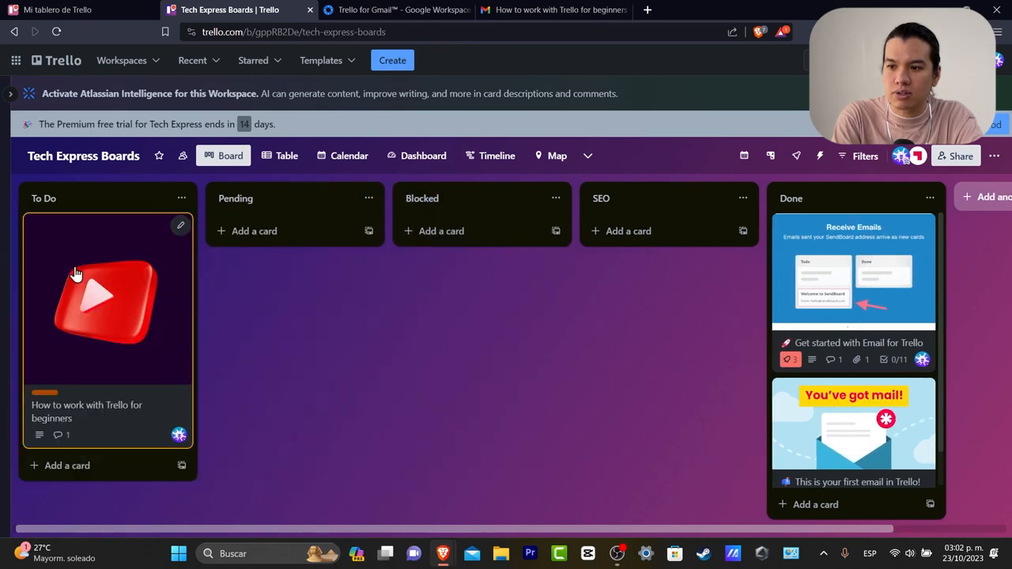
Open the "How to work with Trello for beginners" card in To Do and review its details, email activity and available actions
click(169, 342)
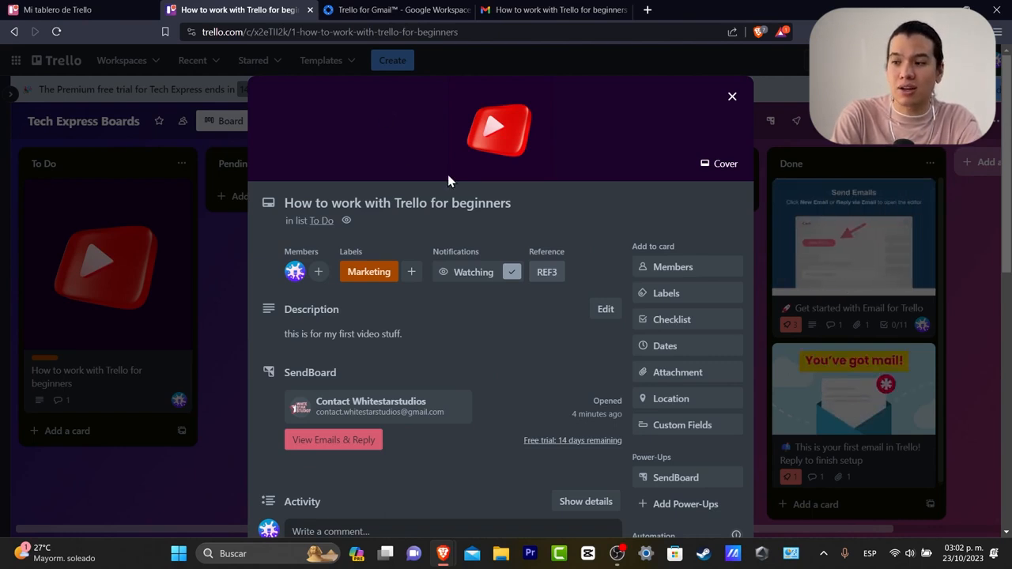
scroll(573, 272, down, 3)
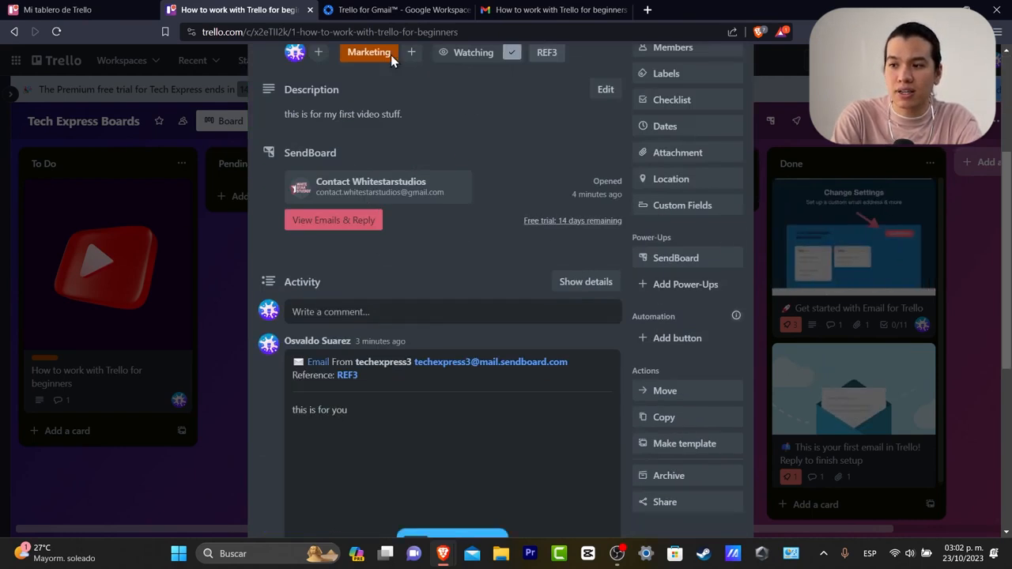
scroll(435, 265, up, 3)
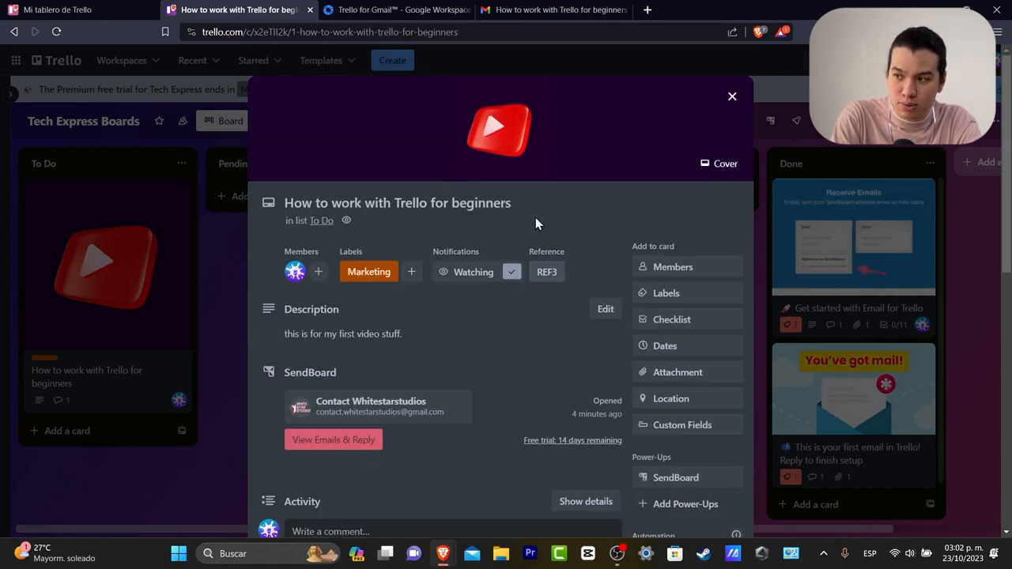
scroll(609, 425, down, 8)
scroll(638, 368, up, 6)
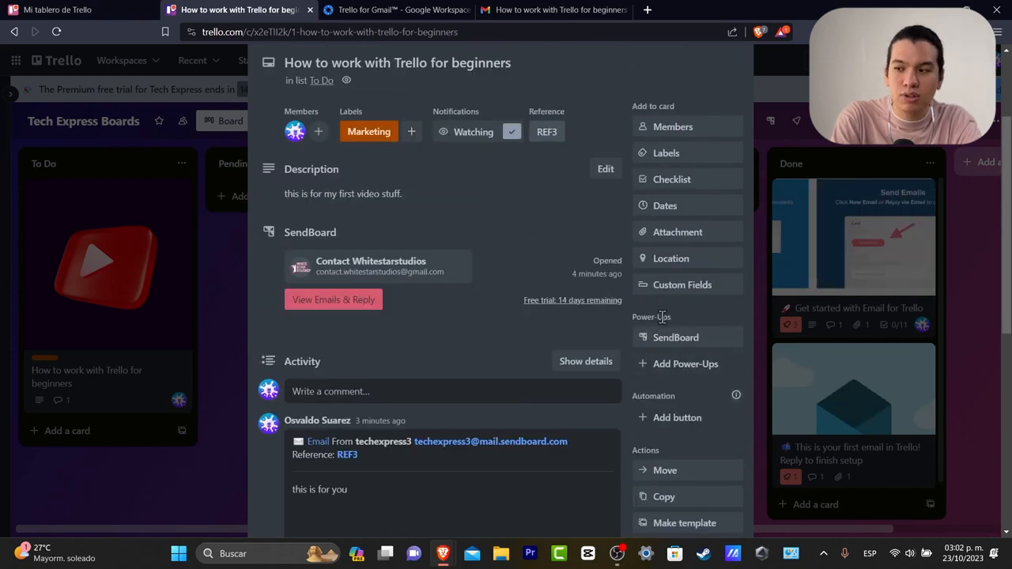
Check the card's automation information and button templates, and start creating a custom card button
click(734, 396)
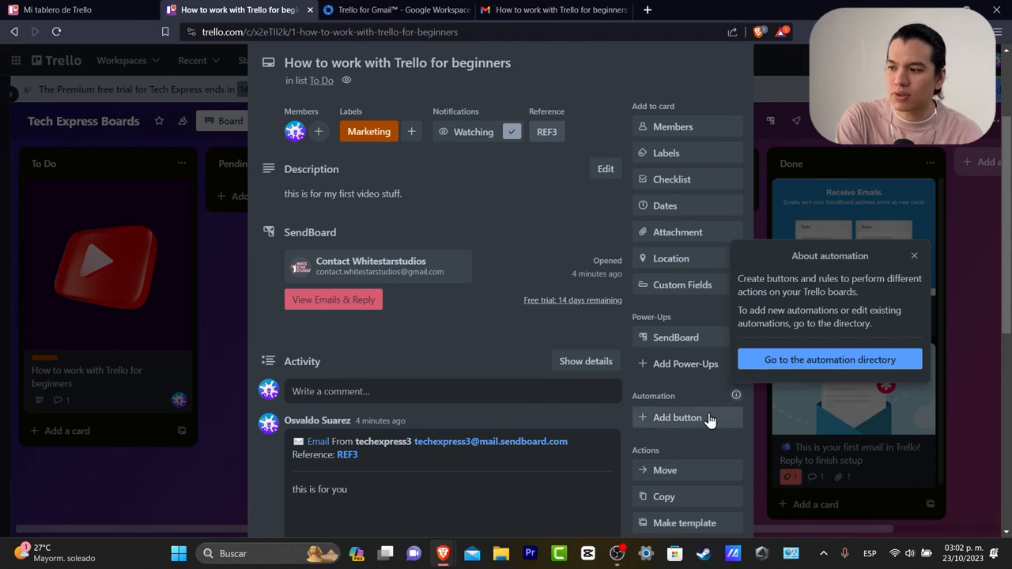
click(707, 420)
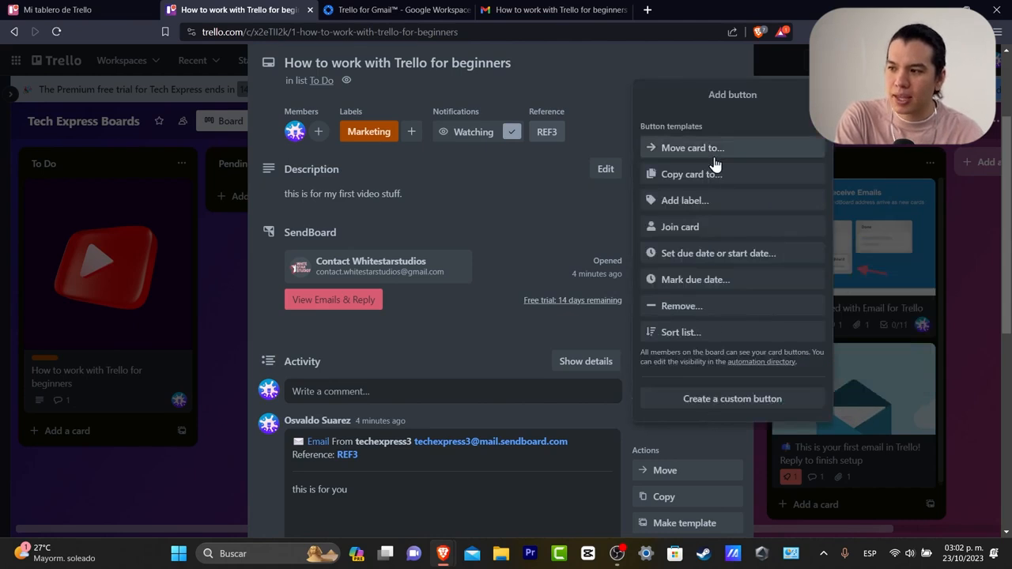
click(765, 403)
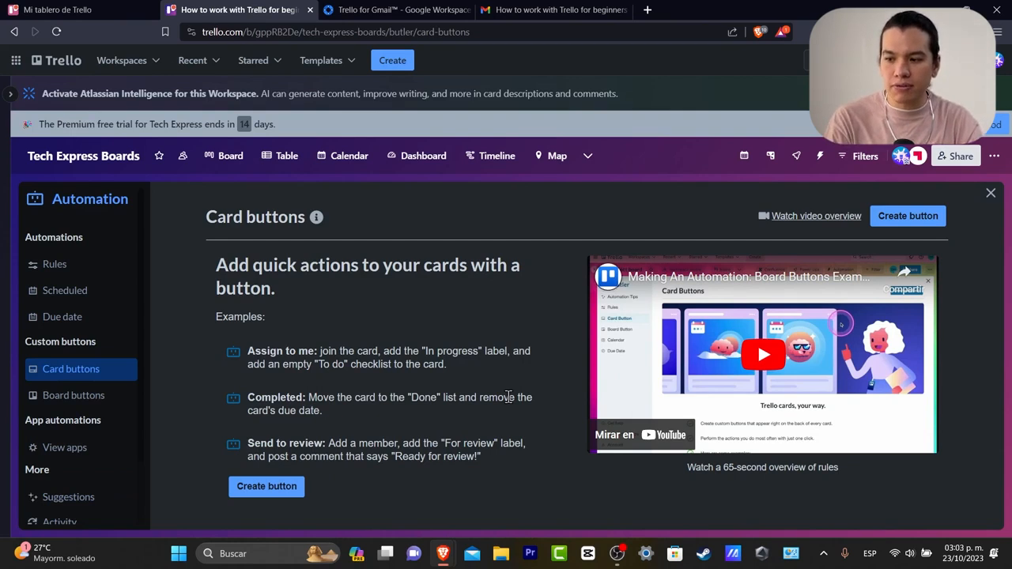
click(278, 484)
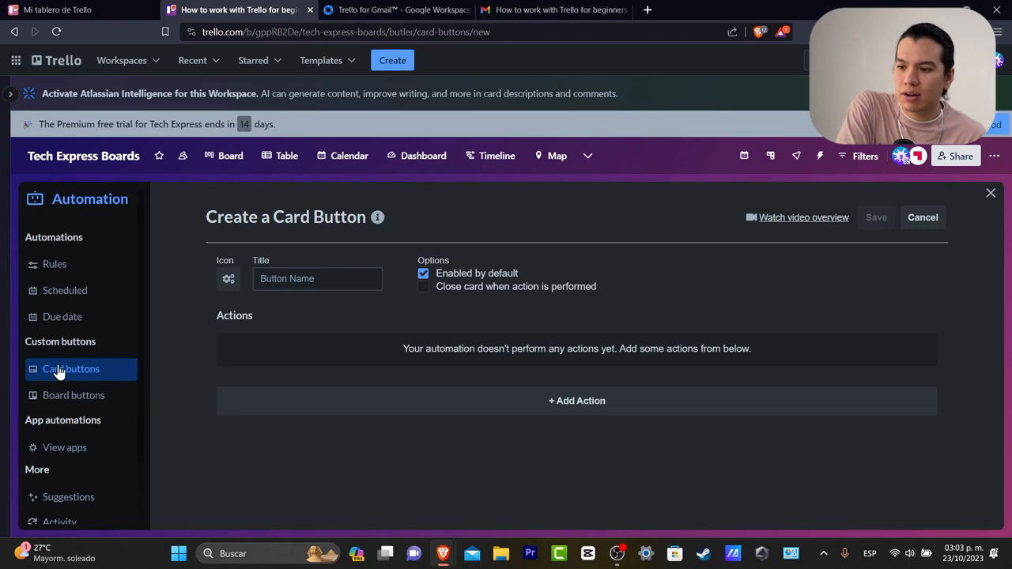
Set the new card button's icon to the robot and activate its title field
click(235, 278)
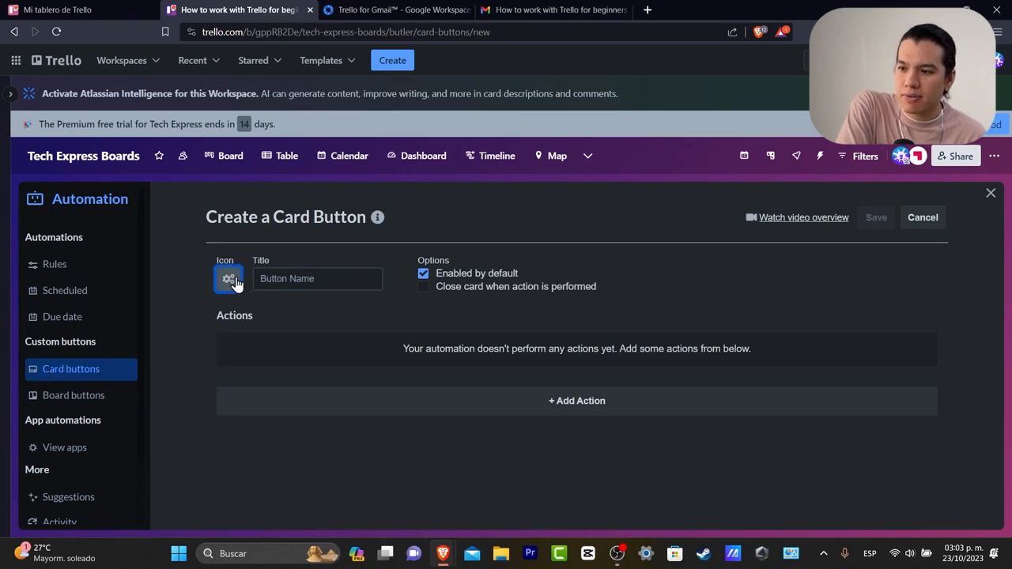
click(270, 316)
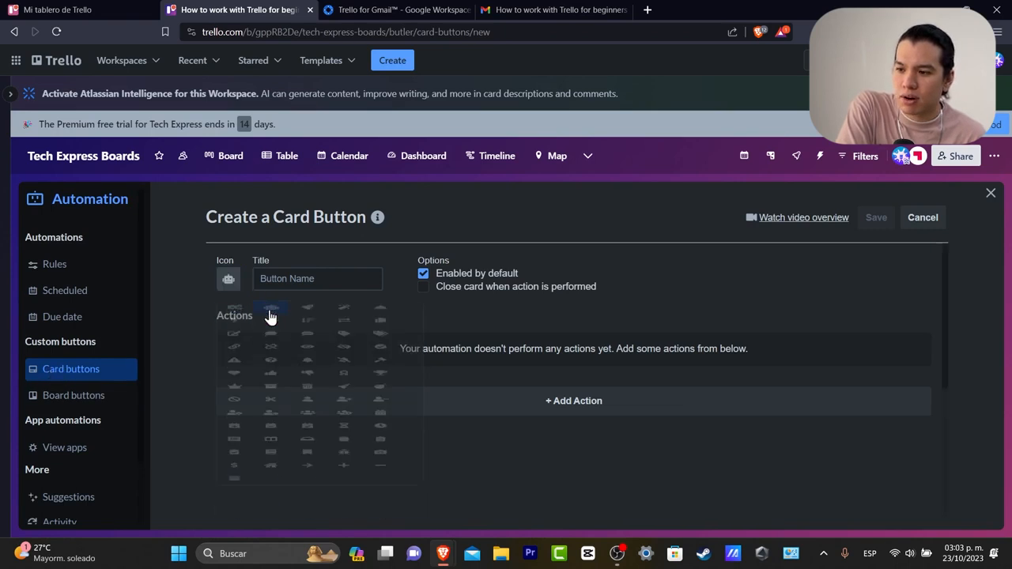
click(332, 281)
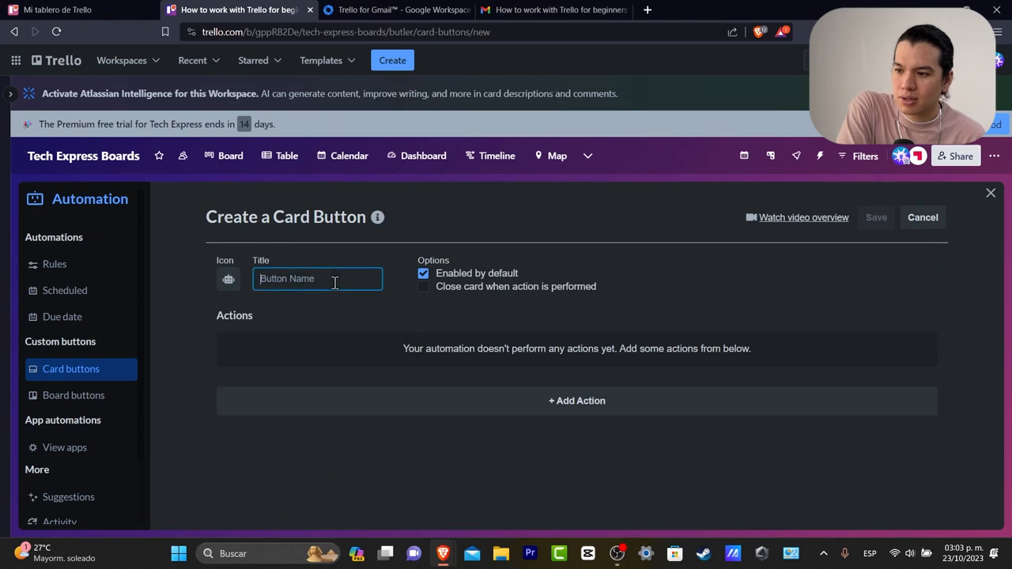
Start adding an action to the card button and examine the available checklist actions and their options
click(526, 405)
scroll(428, 358, down, 1)
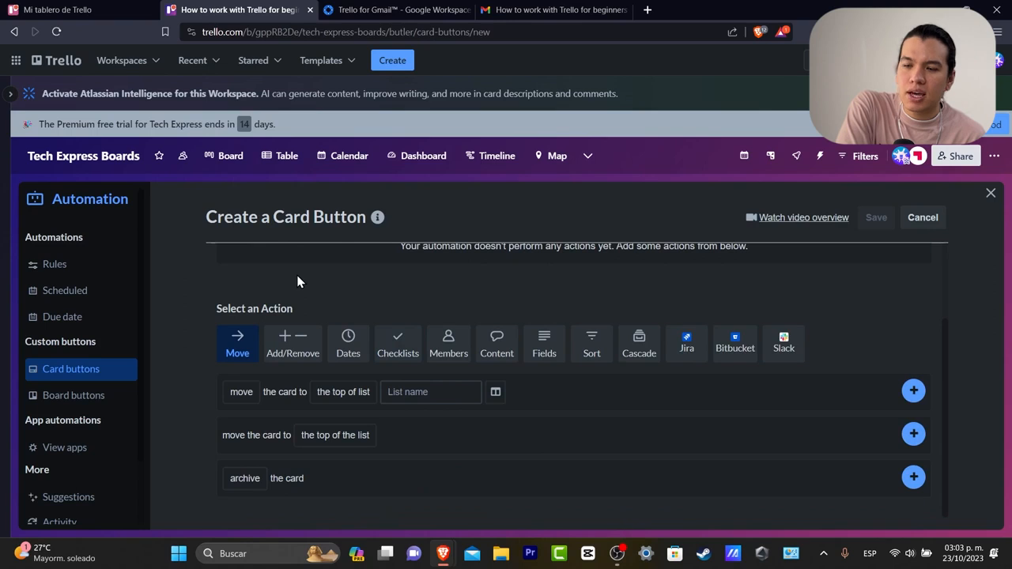
click(397, 345)
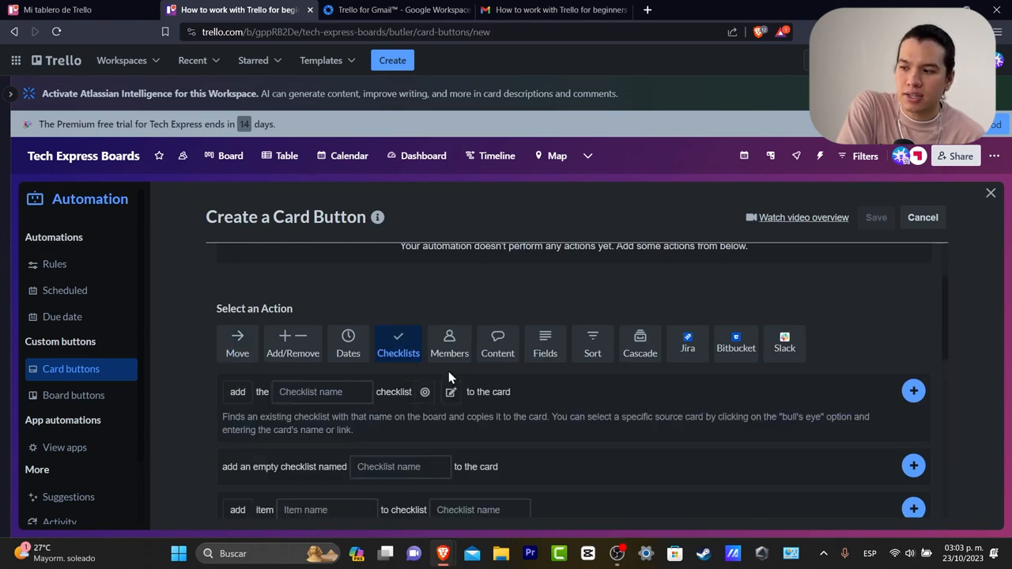
scroll(445, 397, down, 3)
scroll(350, 320, up, 3)
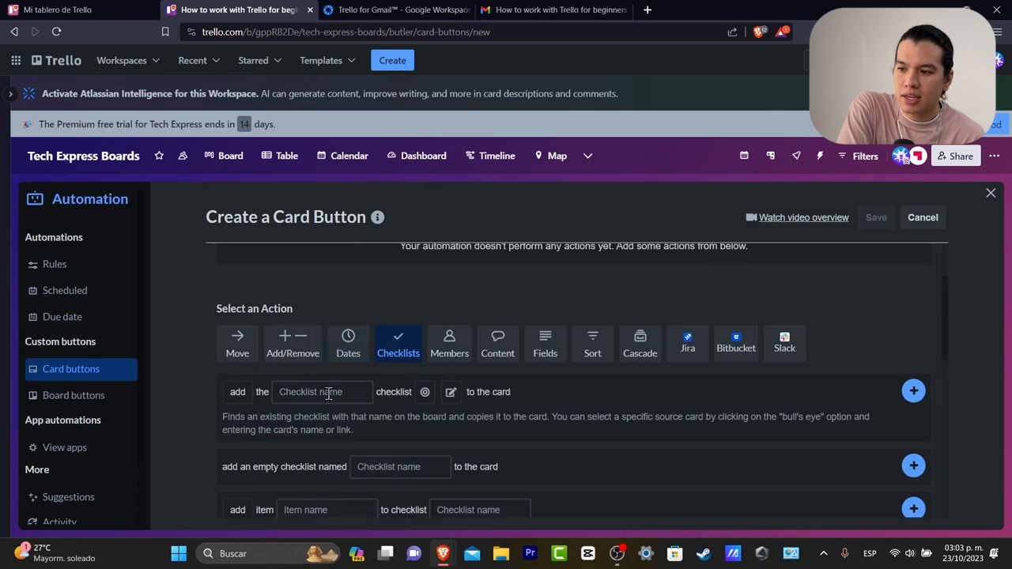
click(328, 393)
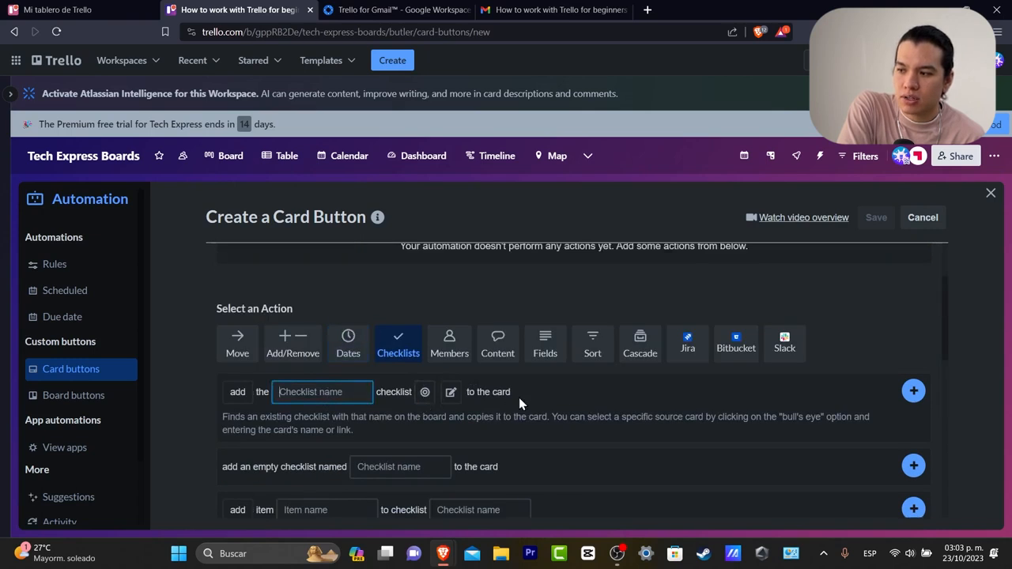
scroll(518, 447, down, 3)
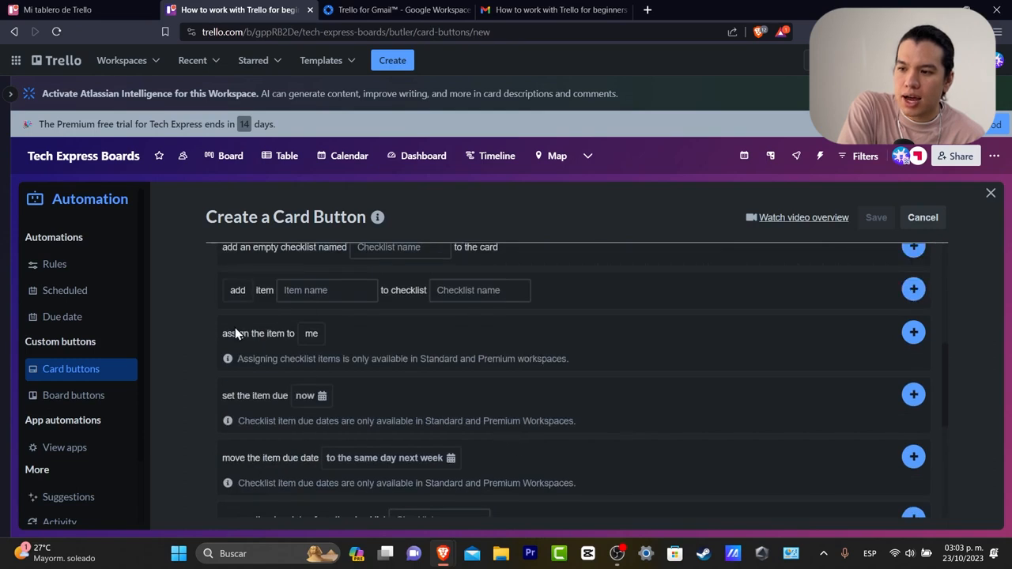
click(311, 332)
click(321, 360)
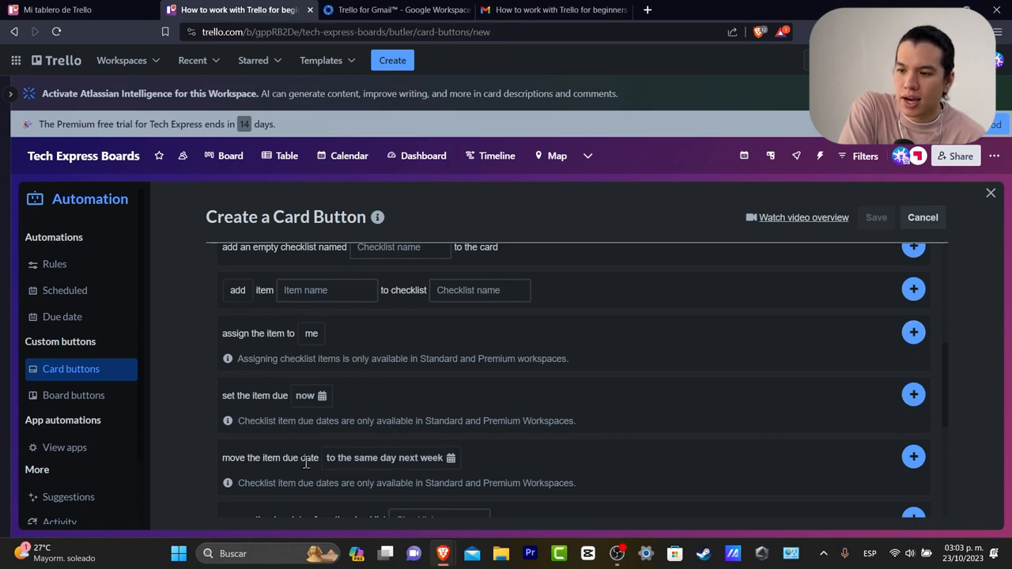
scroll(379, 472, down, 3)
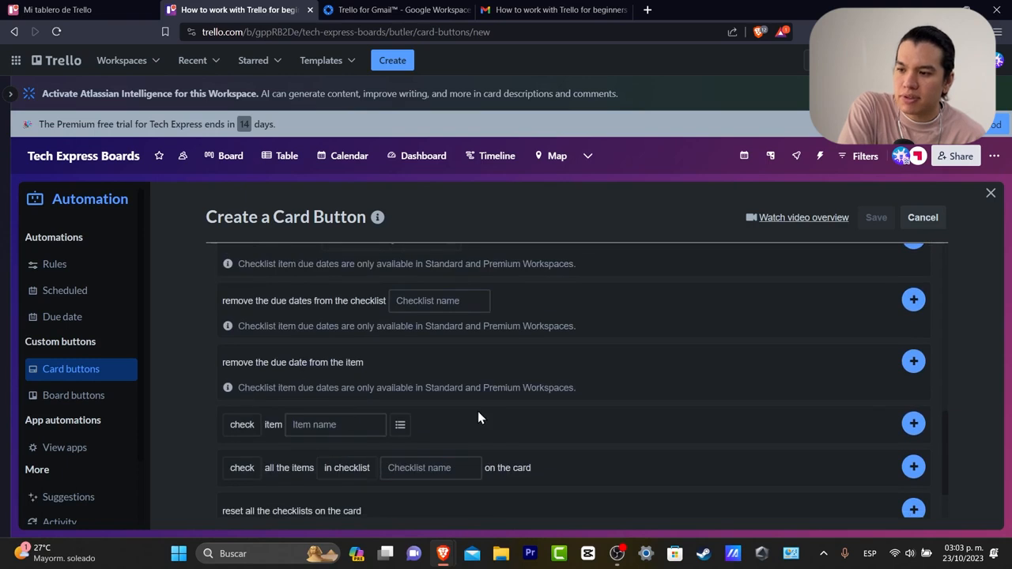
scroll(464, 409, down, 1)
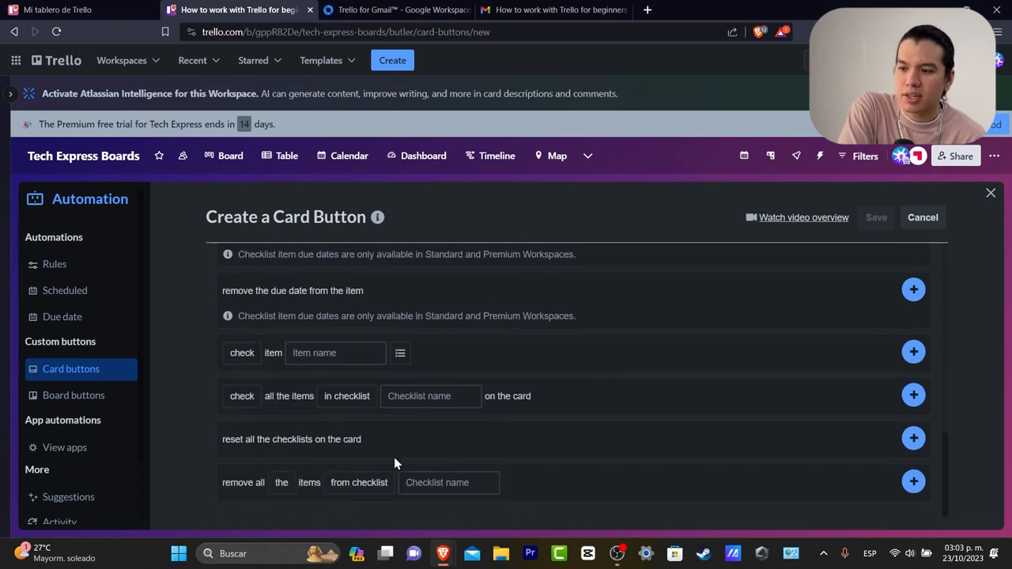
Add an action to the card button that removes all the complete items from the checklist "Done"
click(280, 484)
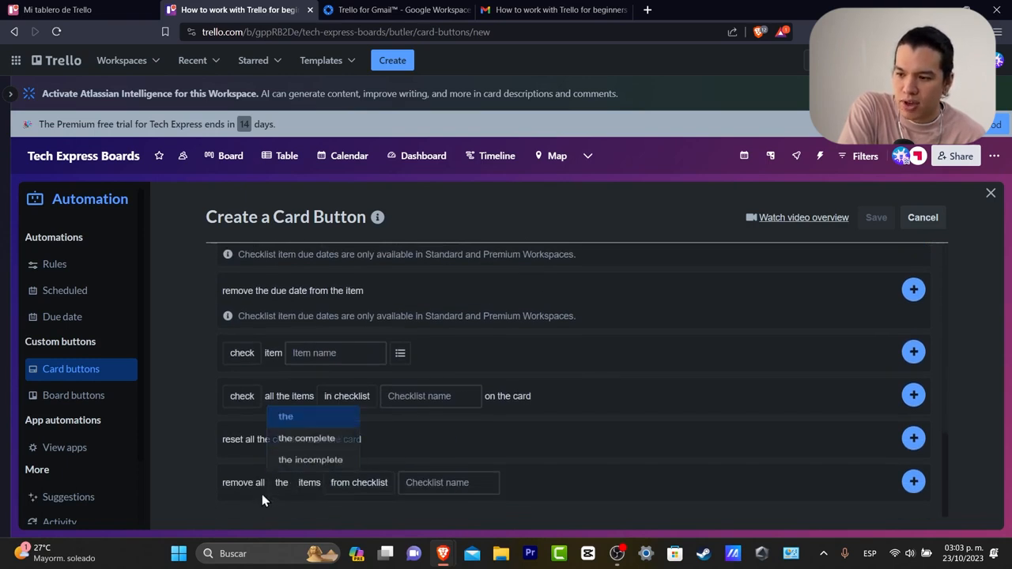
click(261, 494)
click(281, 489)
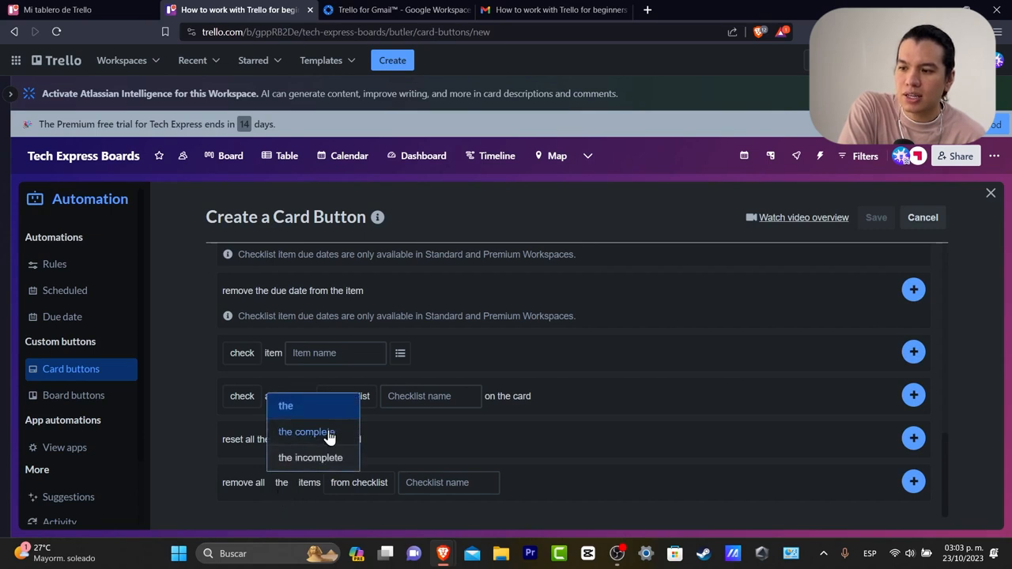
click(328, 432)
click(302, 482)
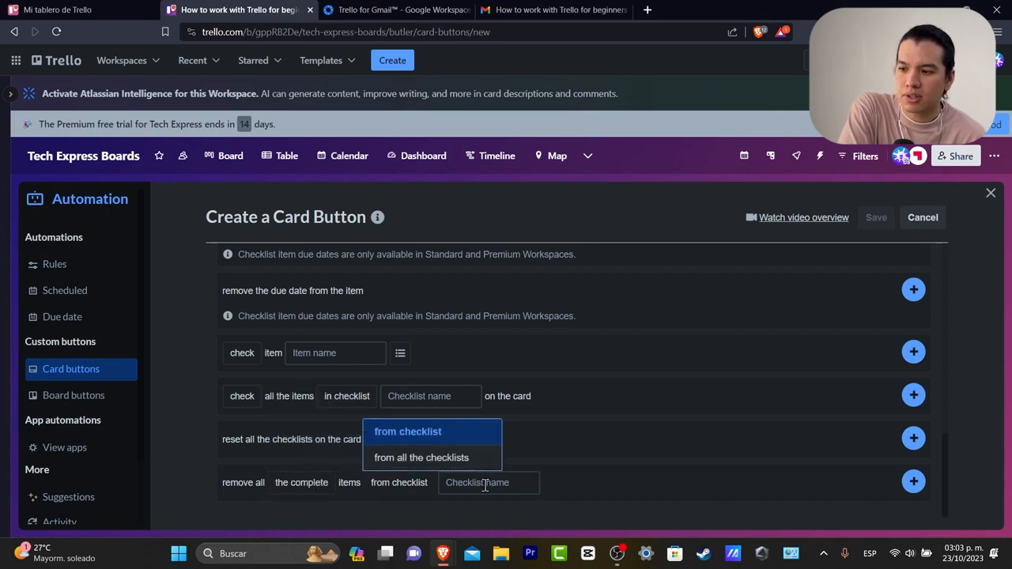
mouse_move(410, 491)
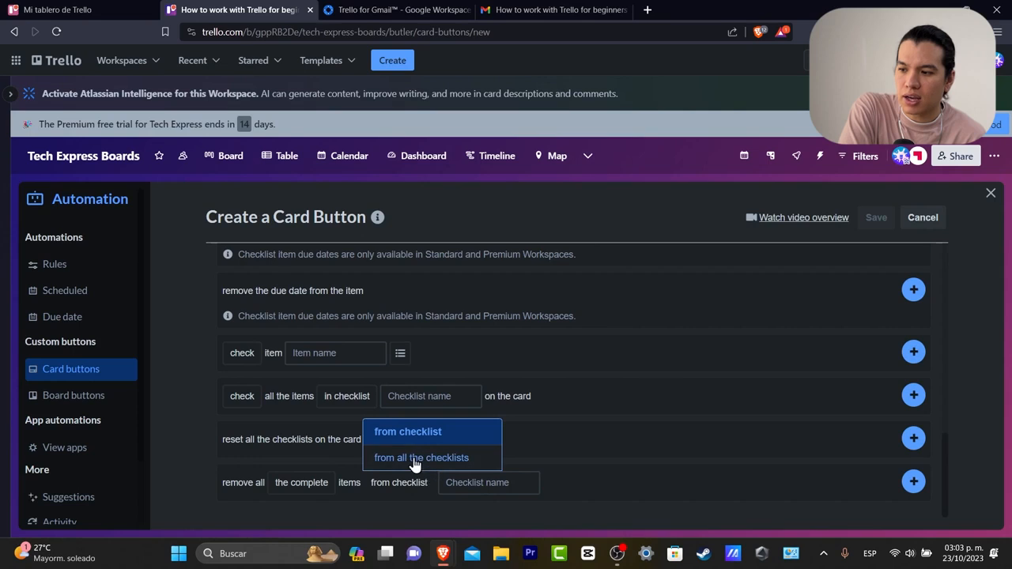
click(915, 482)
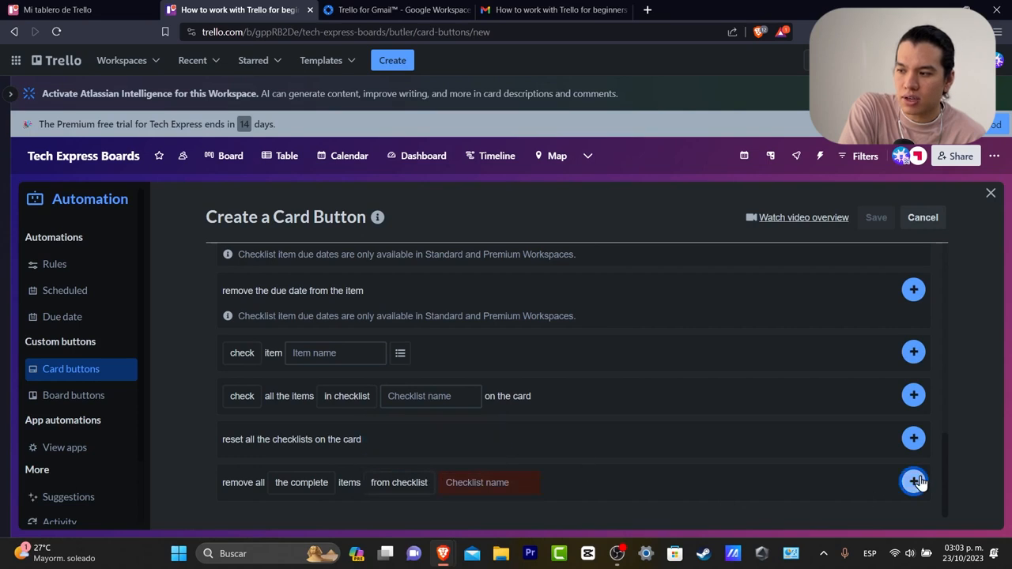
click(504, 484)
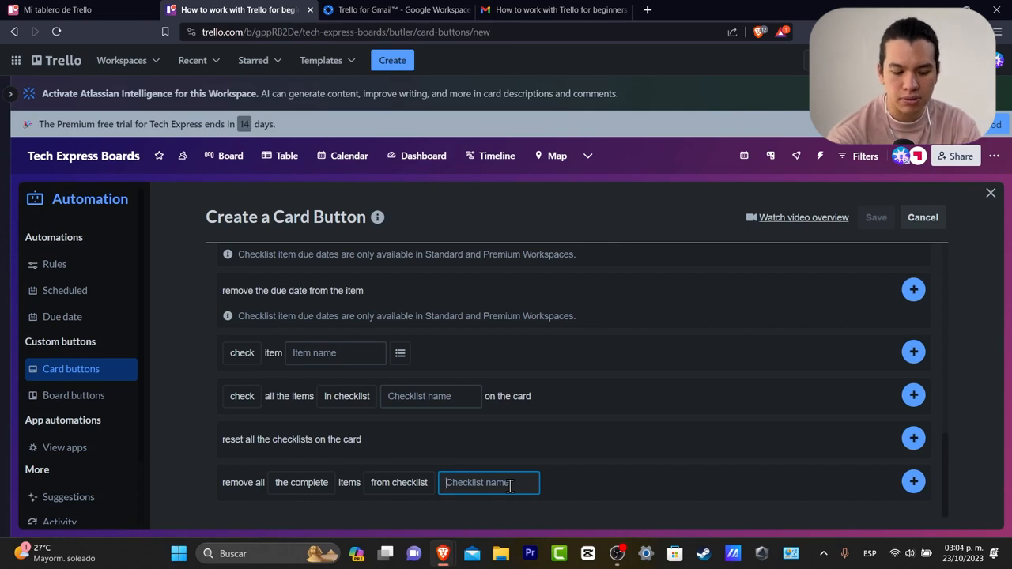
text(Done)
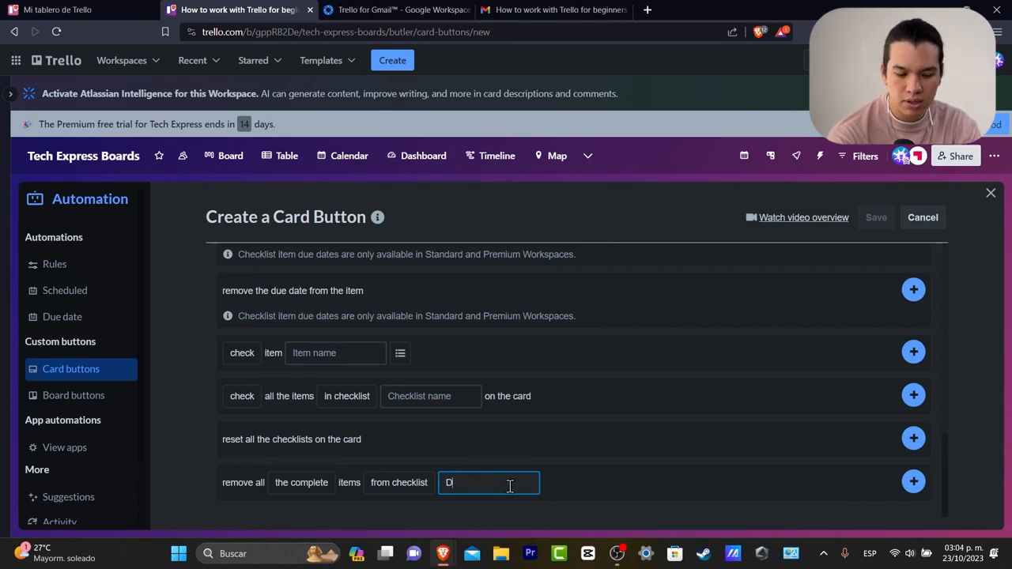
click(913, 480)
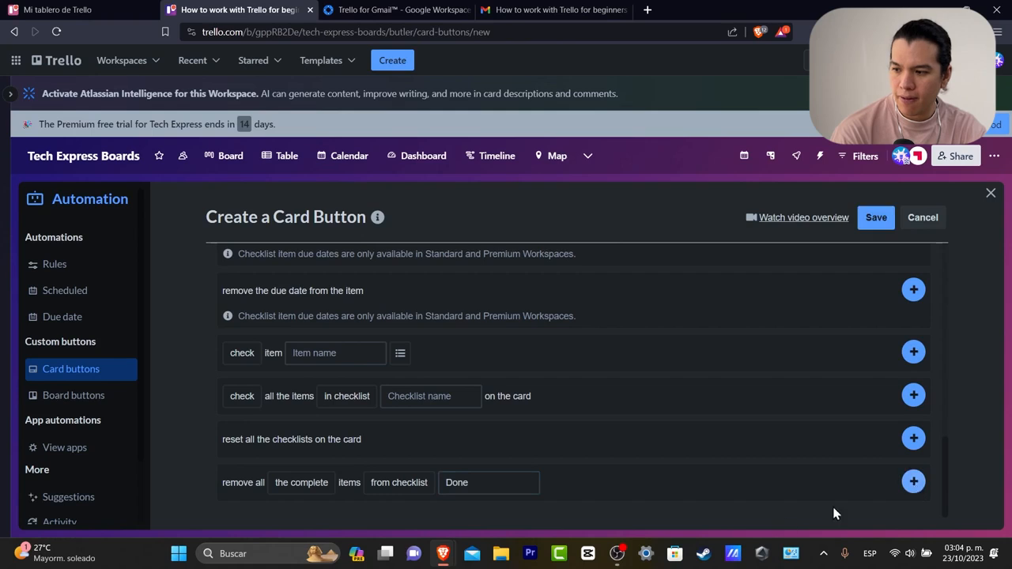
Title the card button "Checklist", save it, and review its saved action
click(875, 226)
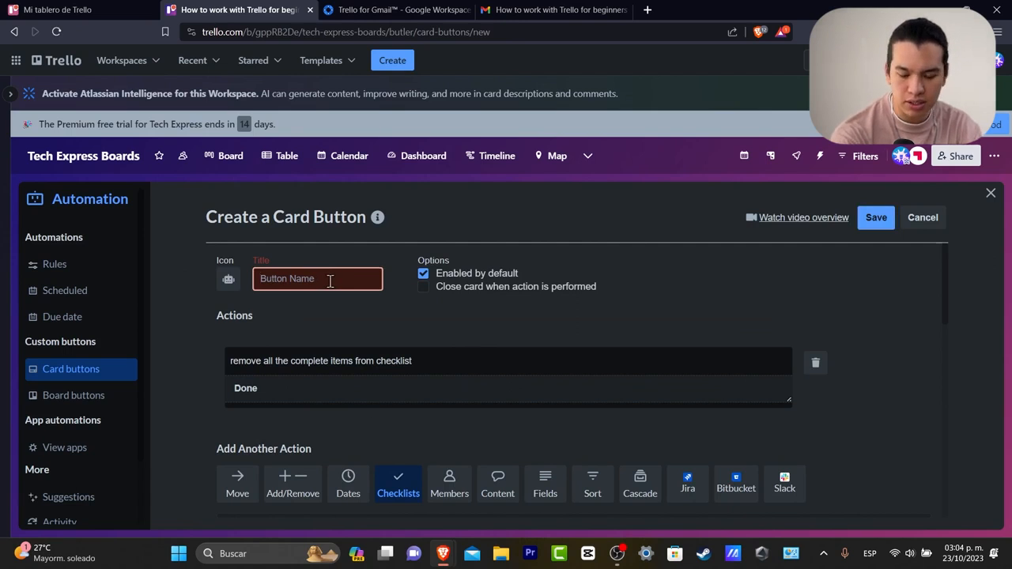
text(Checklist)
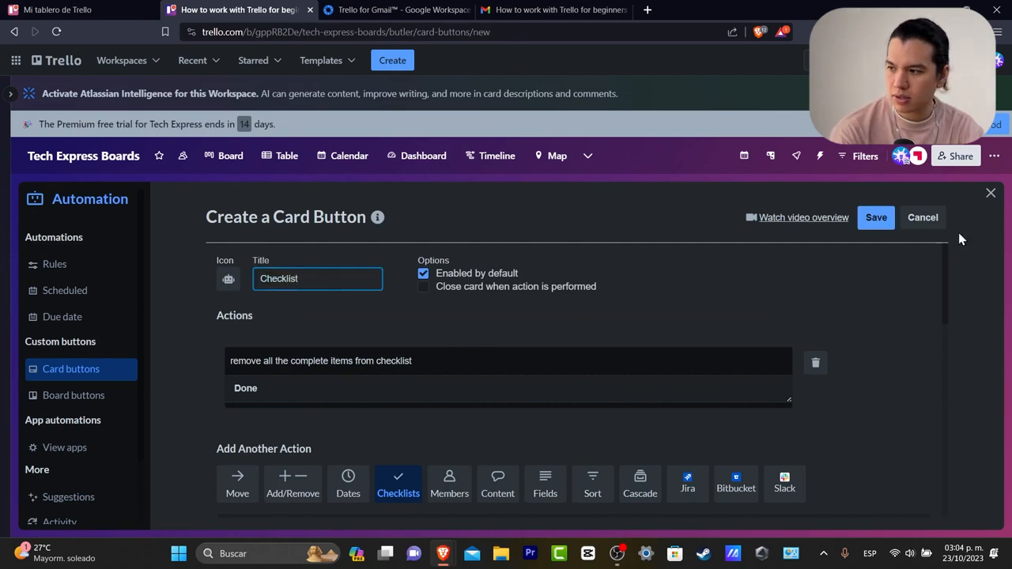
click(876, 217)
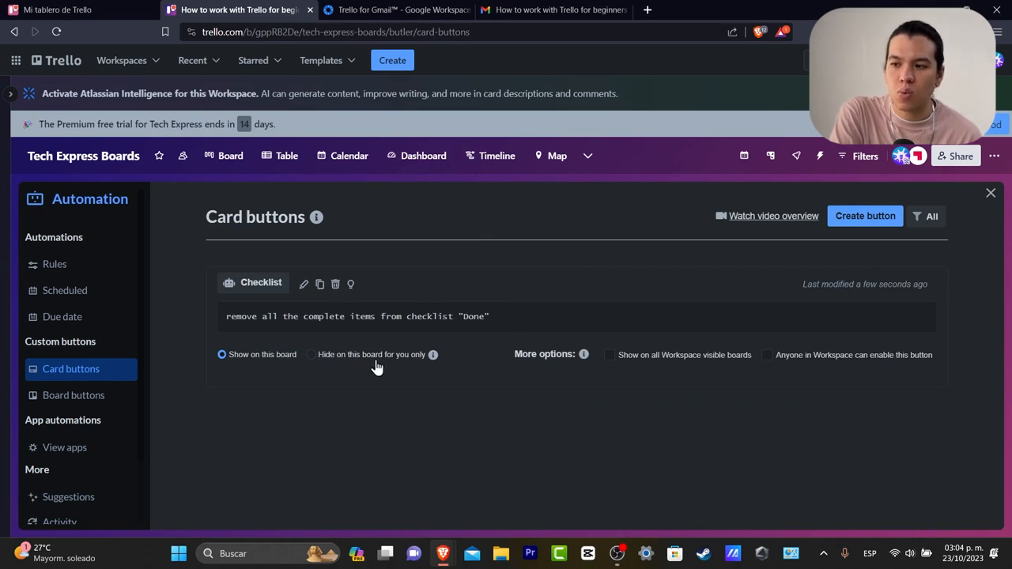
drag(319, 316, 400, 320)
drag(478, 329, 493, 324)
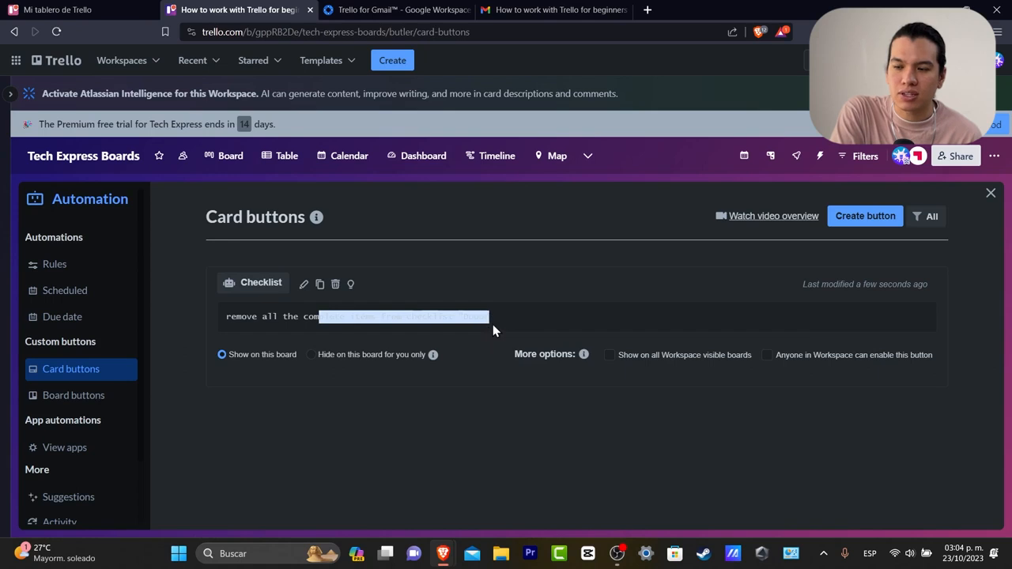
click(493, 324)
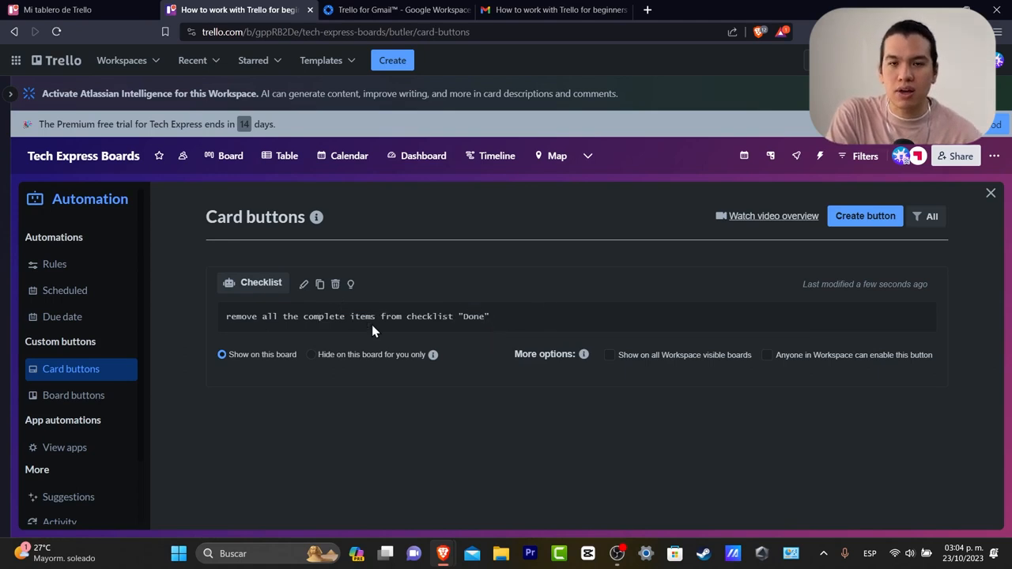
Return to the Tech Express Boards board view and start creating a new automation rule
click(222, 158)
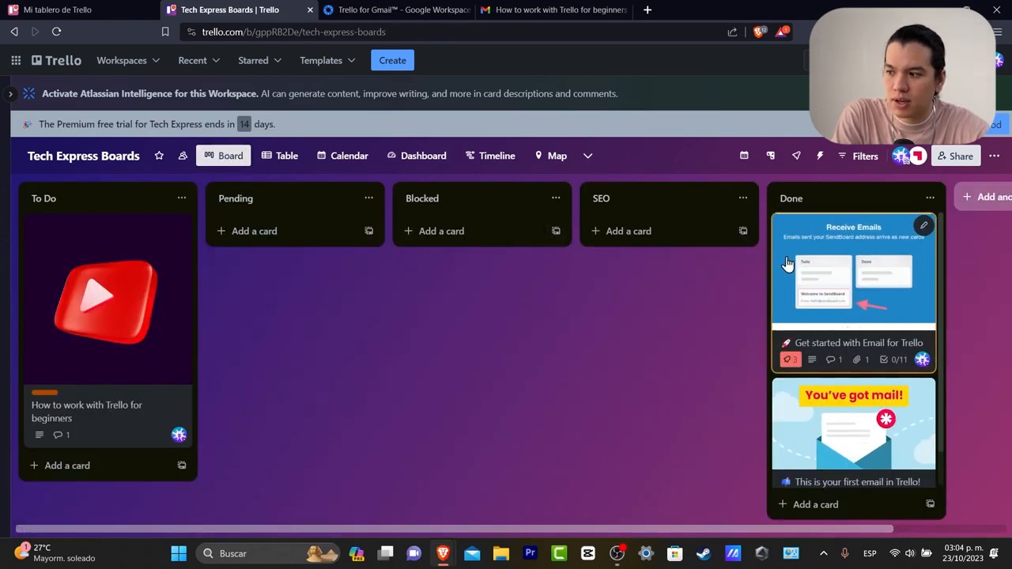
drag(788, 261, 644, 292)
mouse_move(838, 269)
mouse_down()
mouse_move(677, 294)
mouse_move(743, 281)
mouse_move(859, 305)
mouse_move(848, 260)
mouse_up()
click(848, 259)
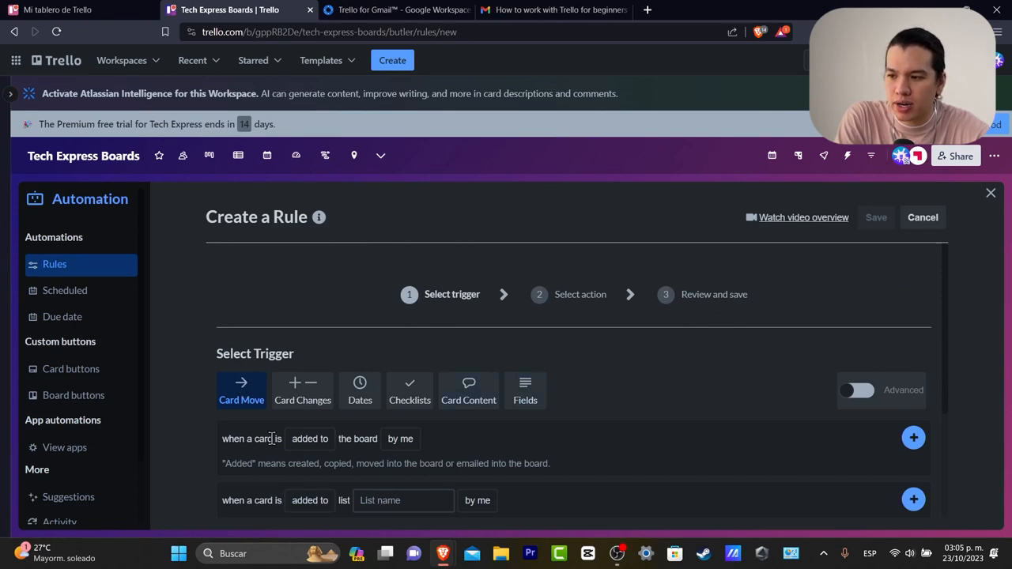
Review the card move triggers and set the rule's trigger to "when a card is added to the board by me"
click(319, 439)
click(356, 440)
click(400, 439)
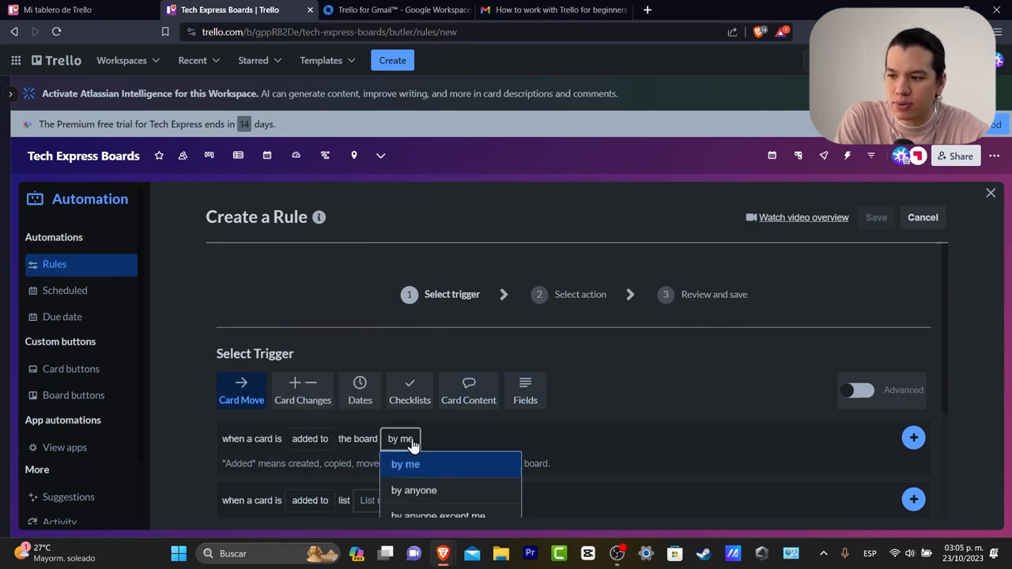
scroll(554, 419, down, 2)
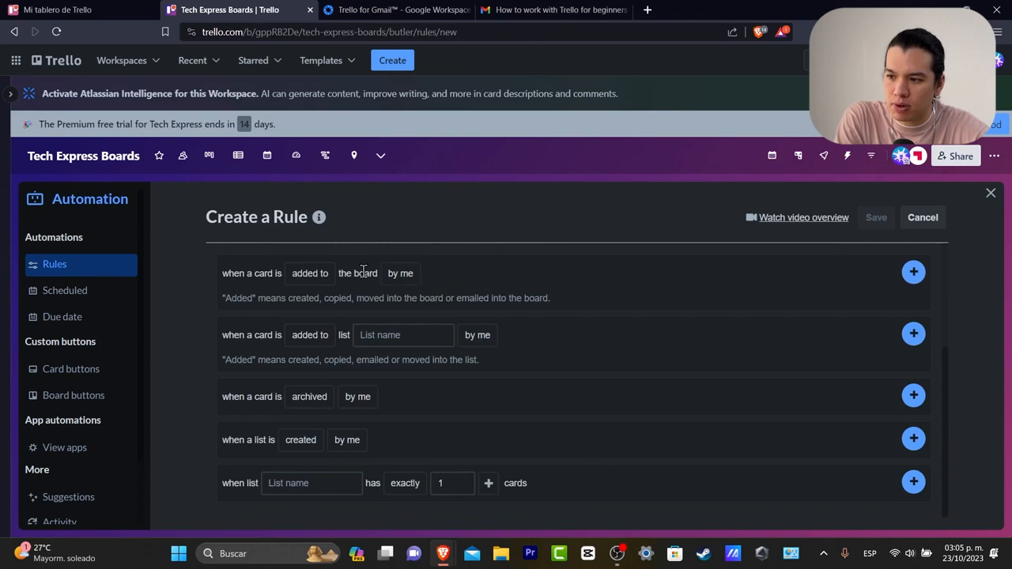
click(400, 274)
click(430, 301)
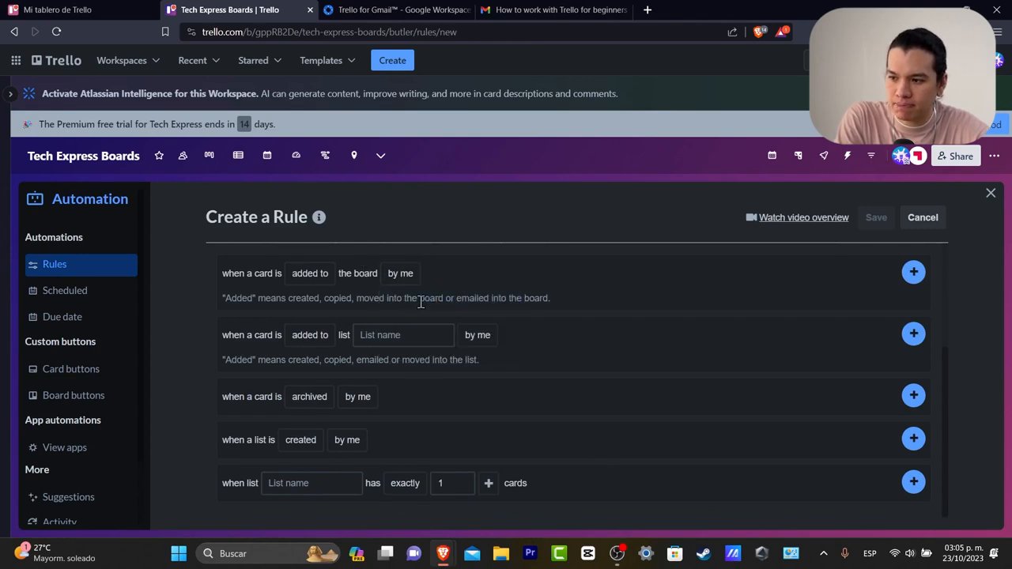
scroll(448, 312, up, 2)
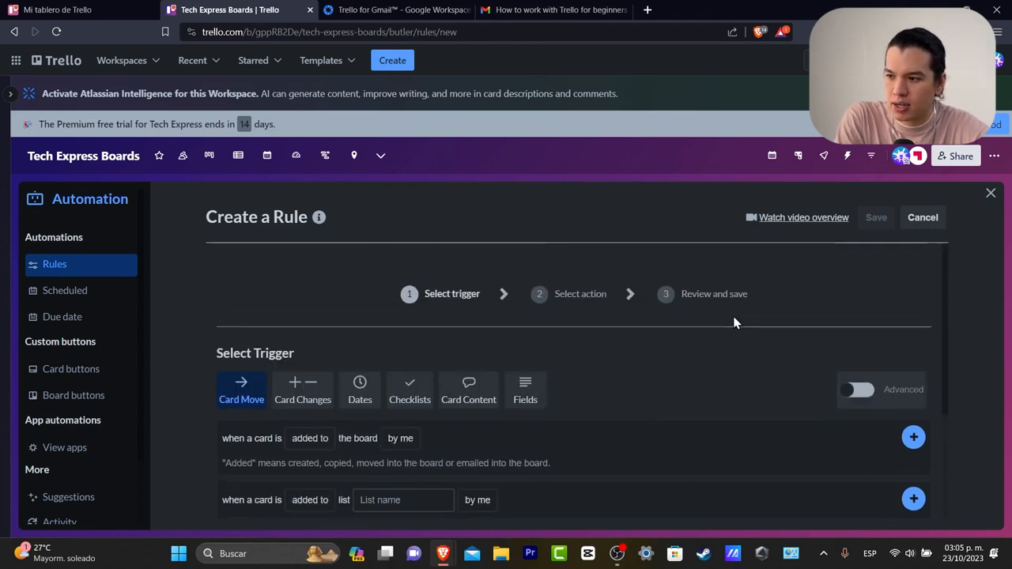
click(309, 439)
click(400, 439)
click(913, 438)
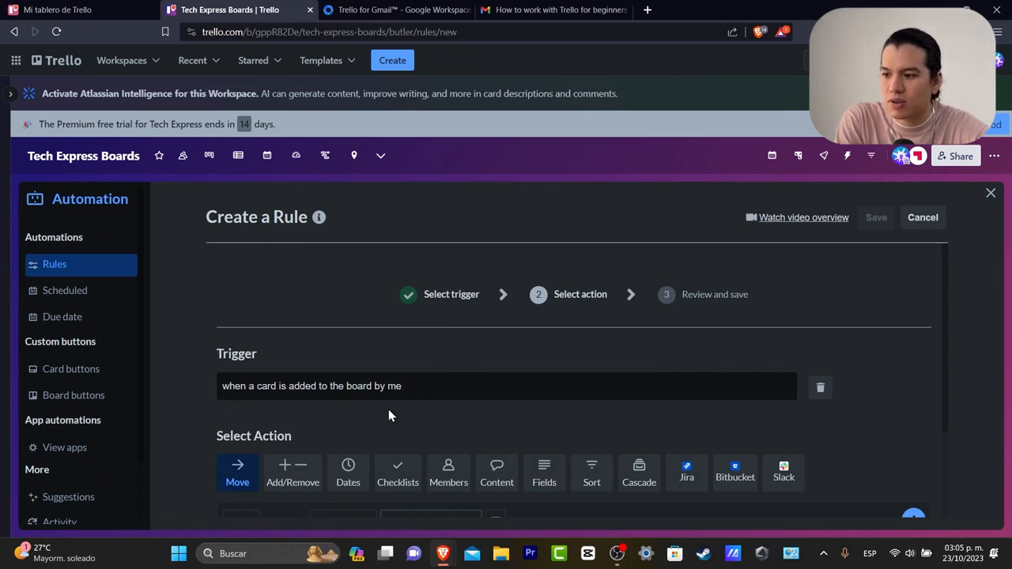
Add a Members action to the rule that adds the first suggested board member to the card
click(461, 482)
scroll(484, 402, down, 3)
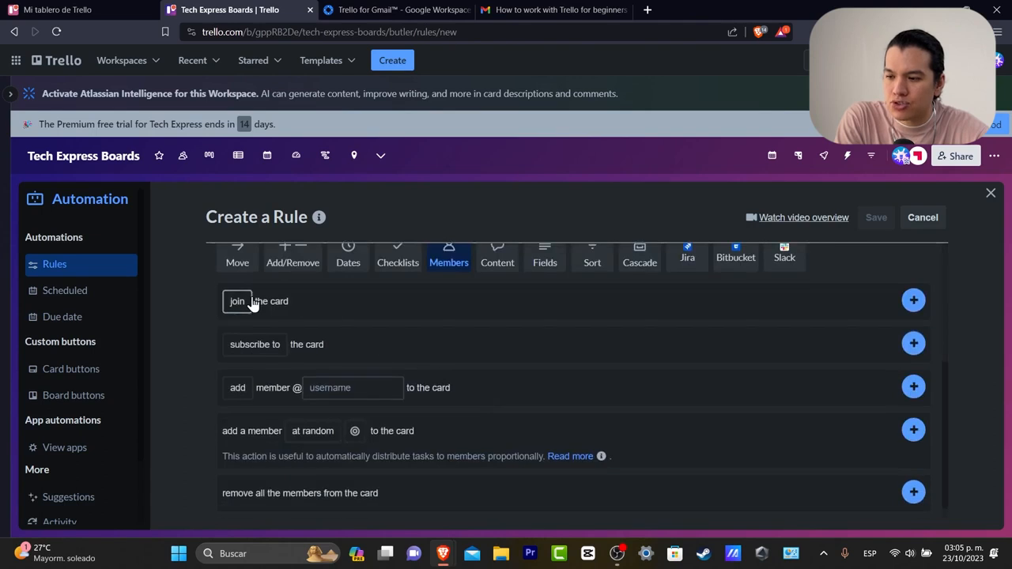
mouse_move(230, 310)
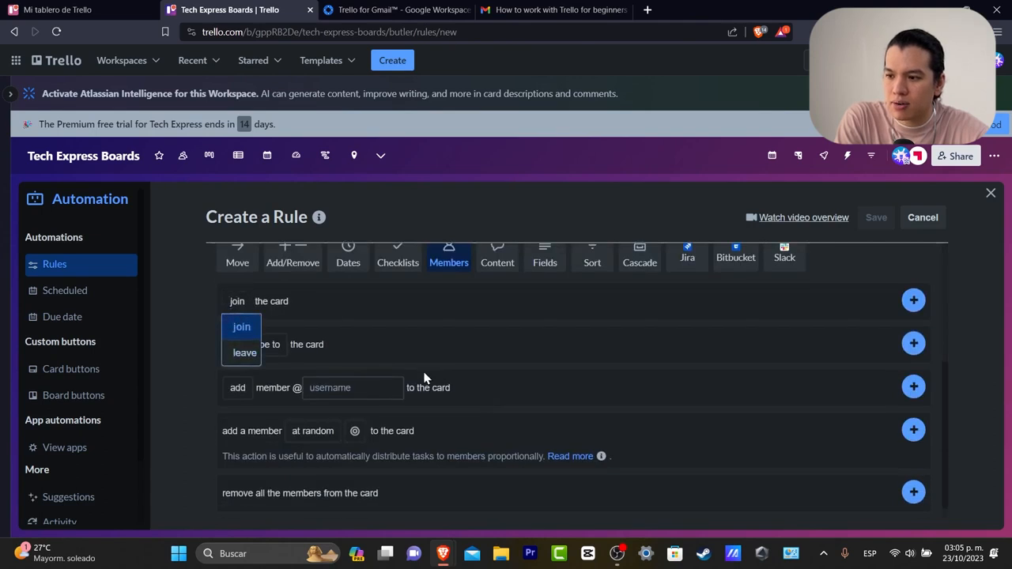
click(339, 388)
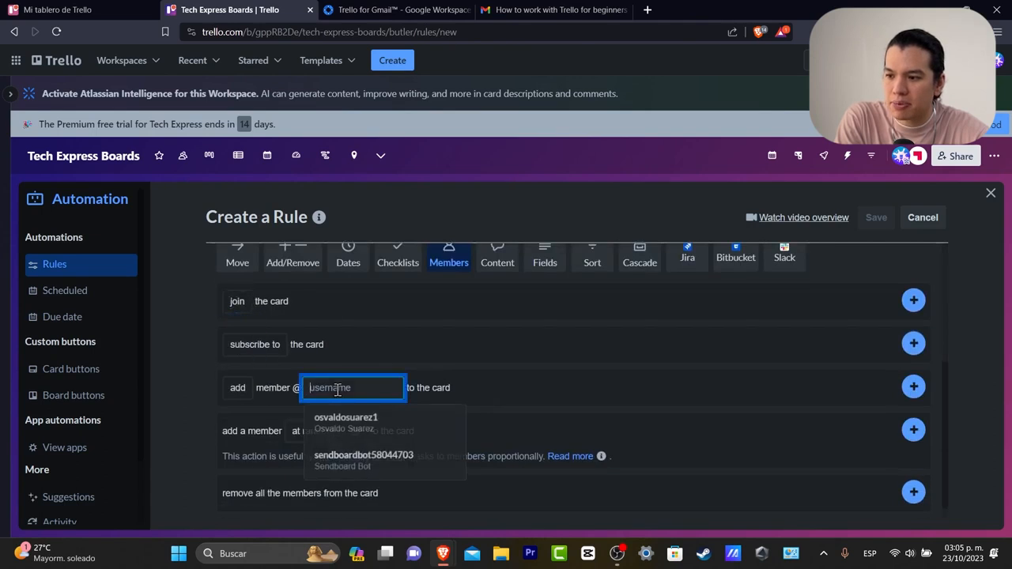
click(419, 435)
click(913, 386)
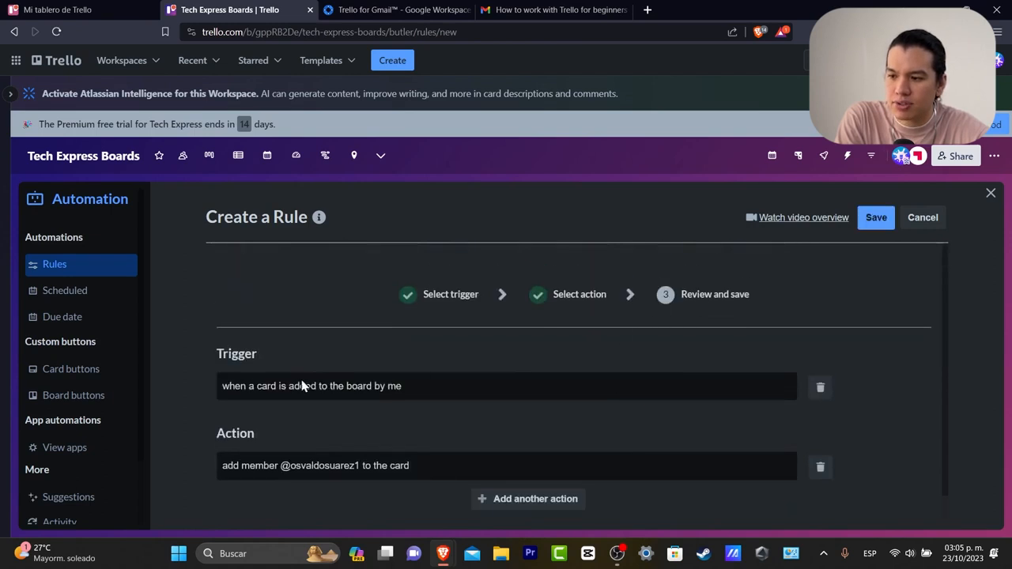
Save the rule that adds a member to cards I create, and return to the Tech Express Boards board view
scroll(426, 355, down, 1)
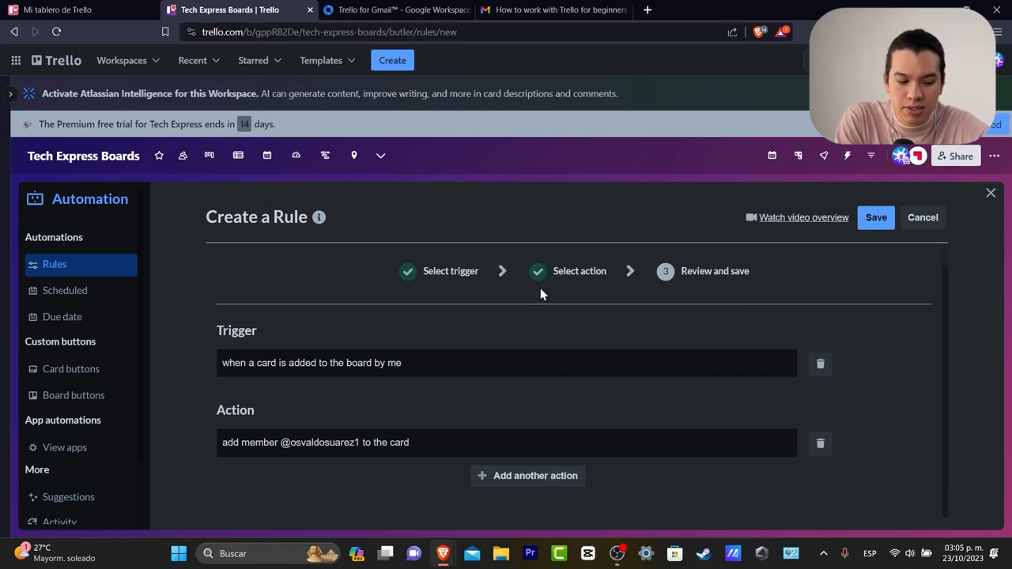
click(884, 221)
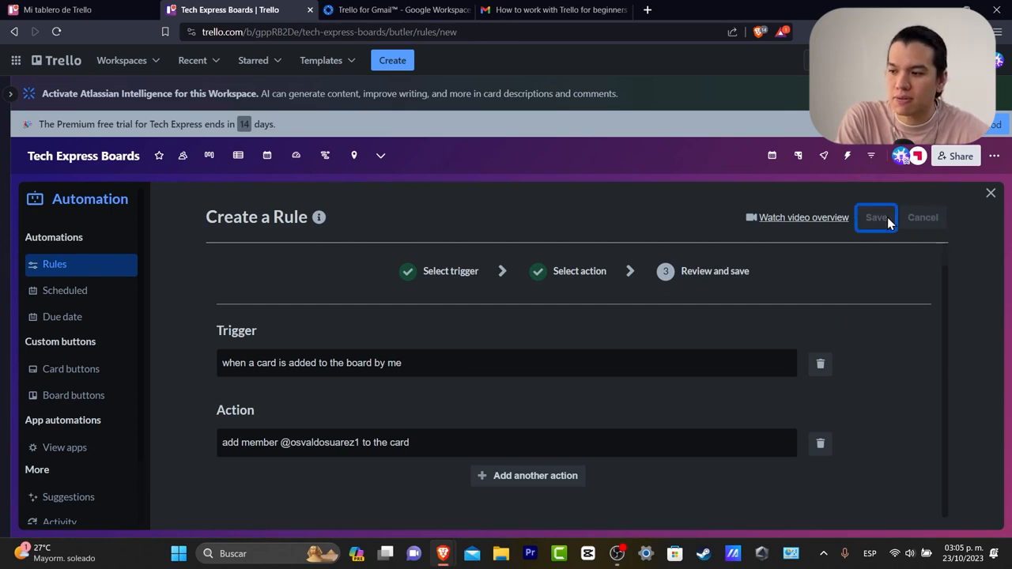
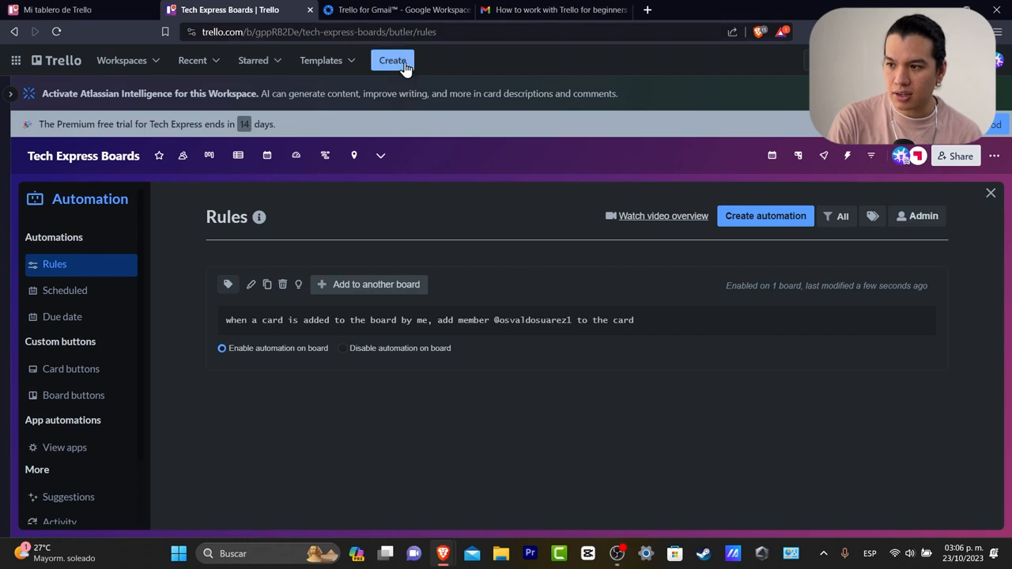
click(100, 161)
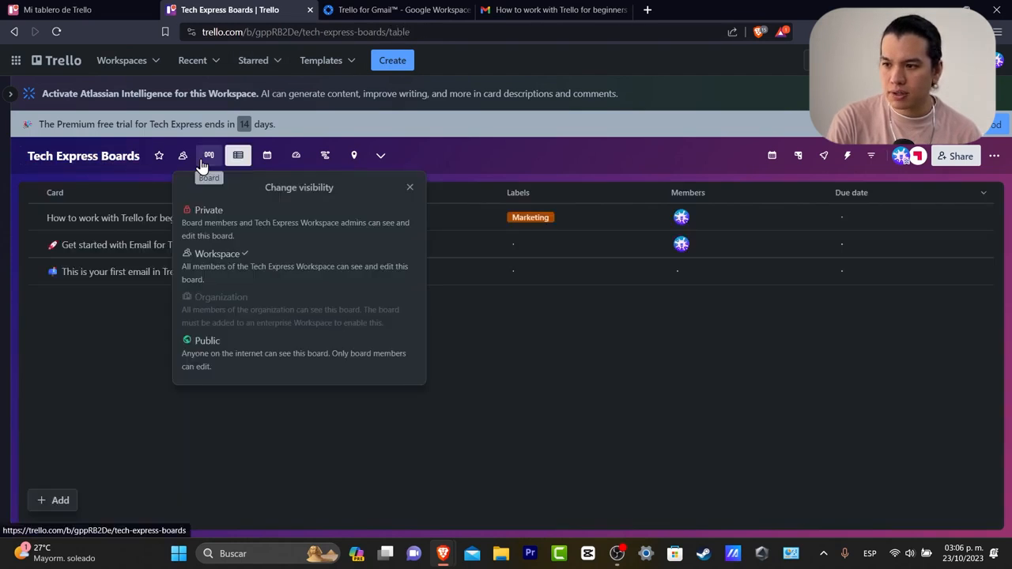
click(206, 159)
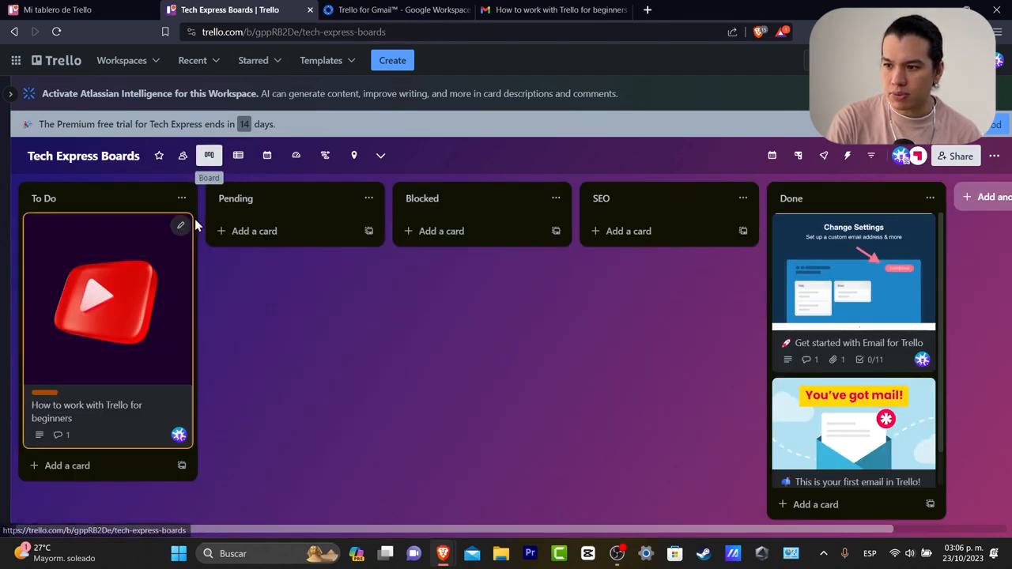
Add a card titled "Video 2" to the Pending list and a card titled "video 3" to the To Do list
click(242, 230)
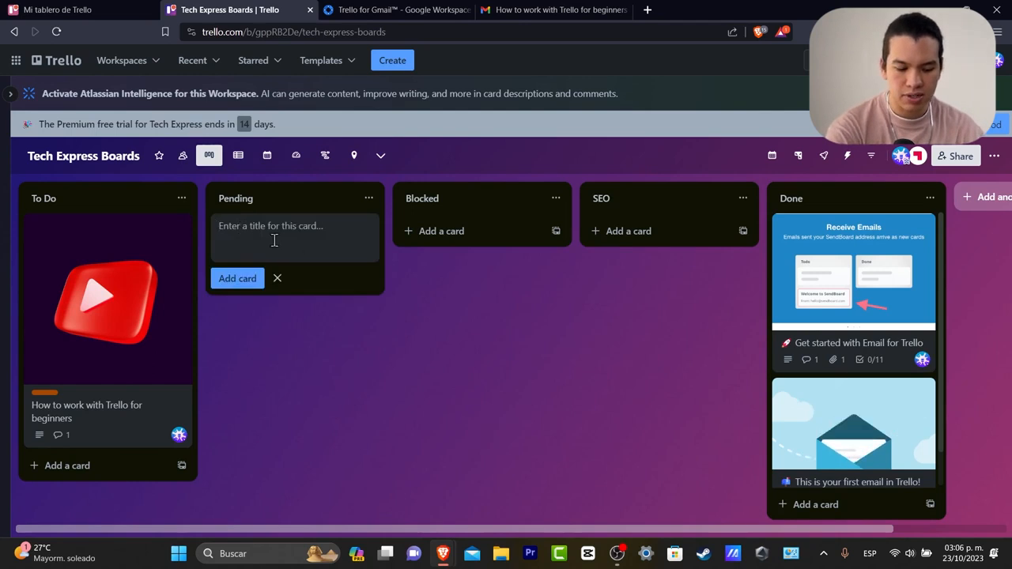
text(Video 2)
key(Return)
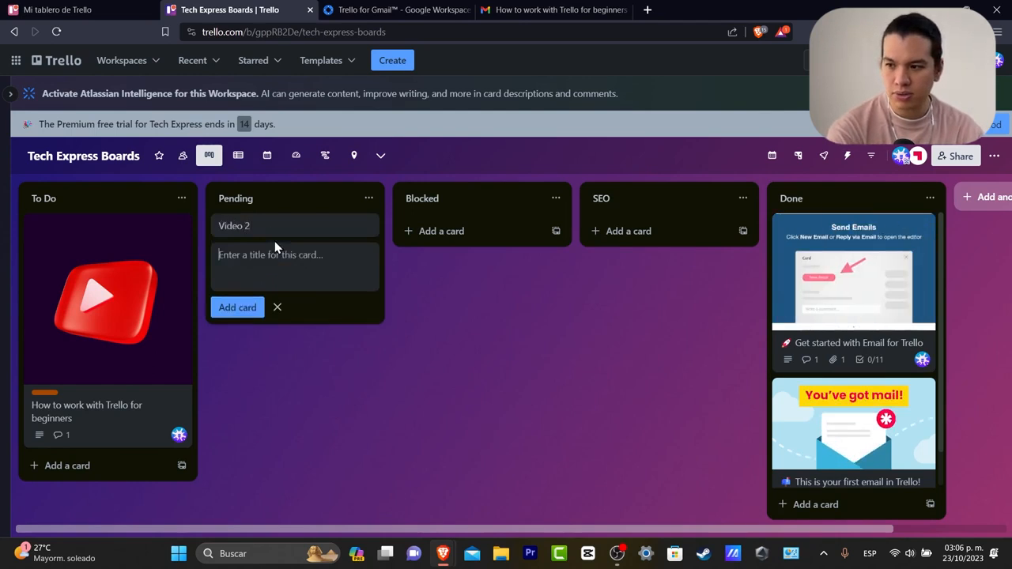
click(120, 467)
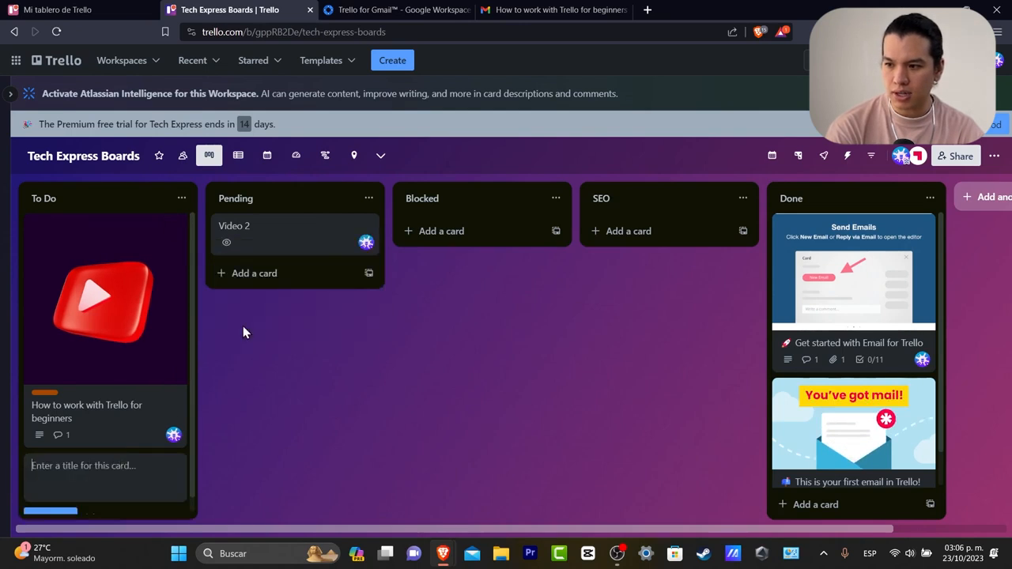
text(video 3)
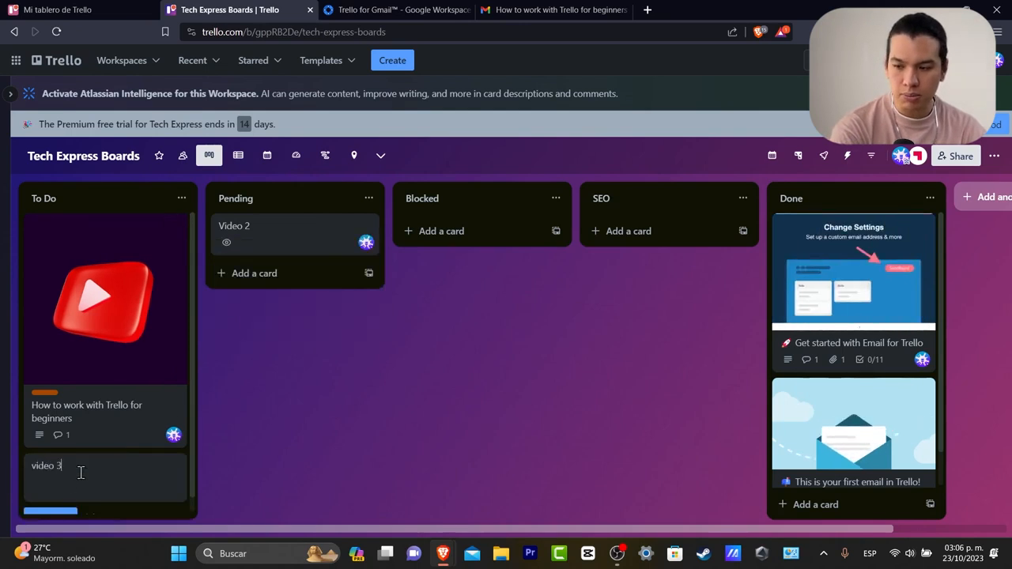
key(Return)
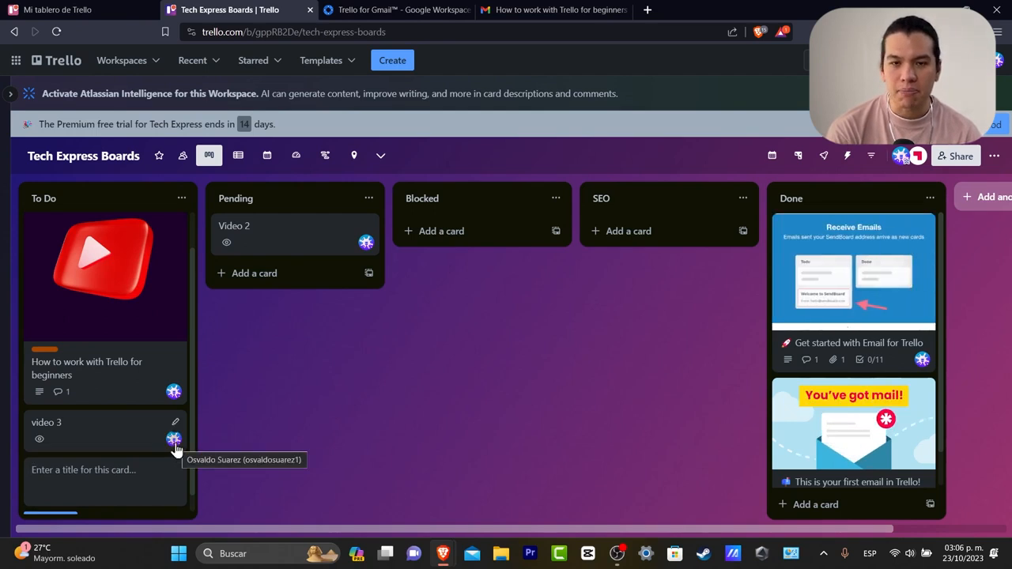
Check which member is assigned to the "video 3" card in the To Do list, and close the card
click(117, 443)
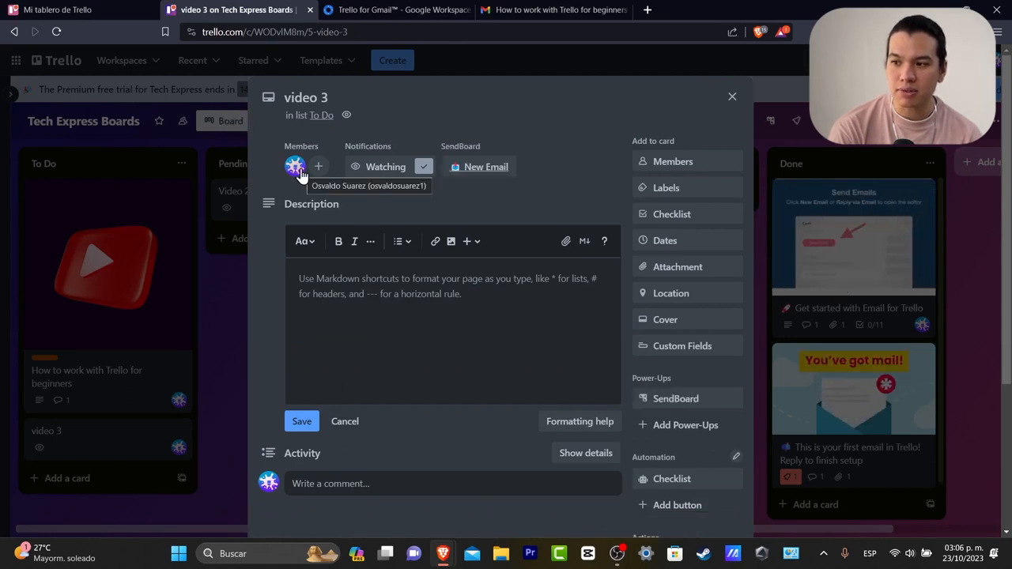
click(235, 293)
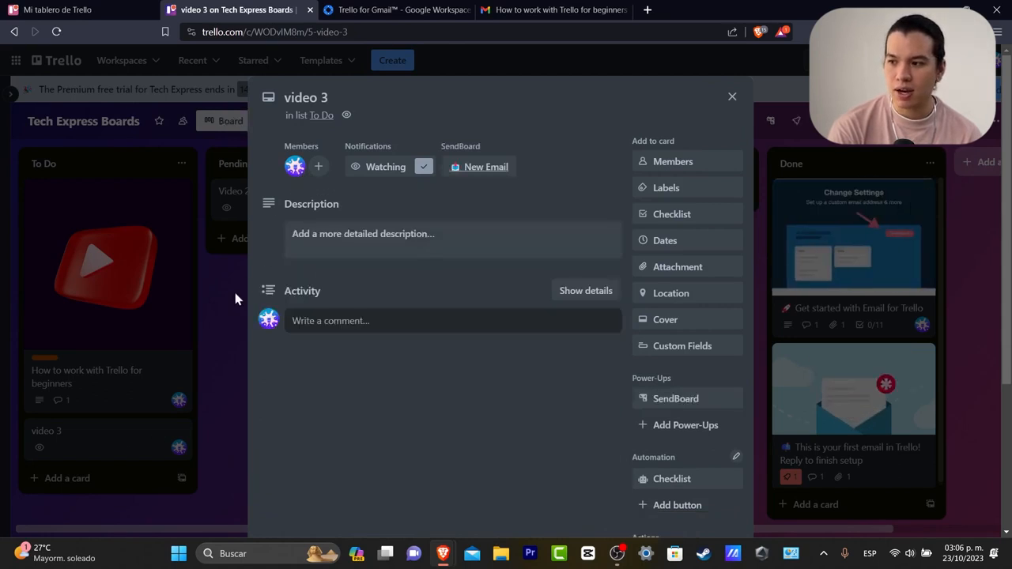
click(732, 96)
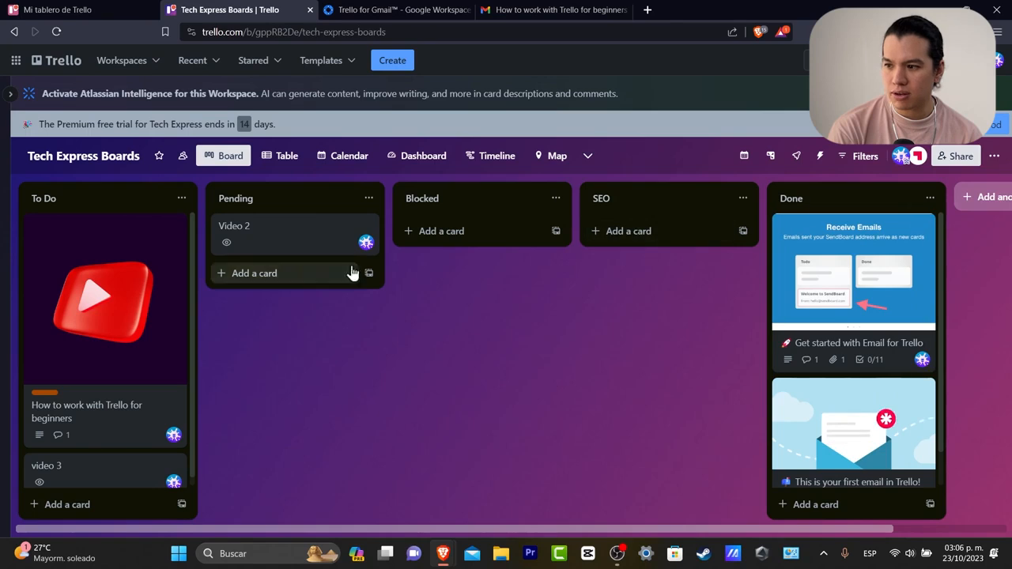
Open the board's automation rules from the "Video 2" card and disable the add-member rule on this board
click(324, 247)
scroll(717, 420, down, 3)
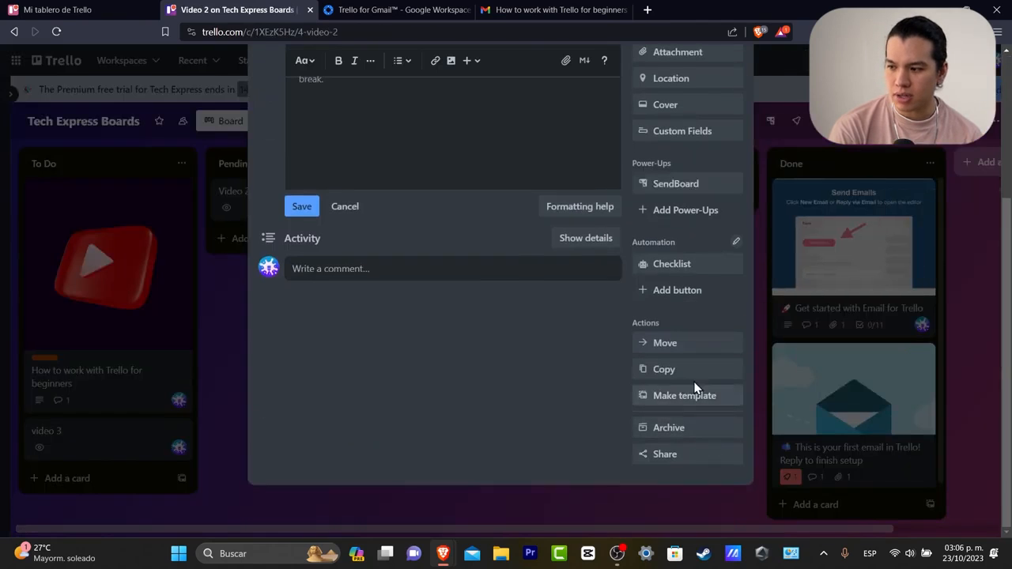
click(734, 243)
click(782, 301)
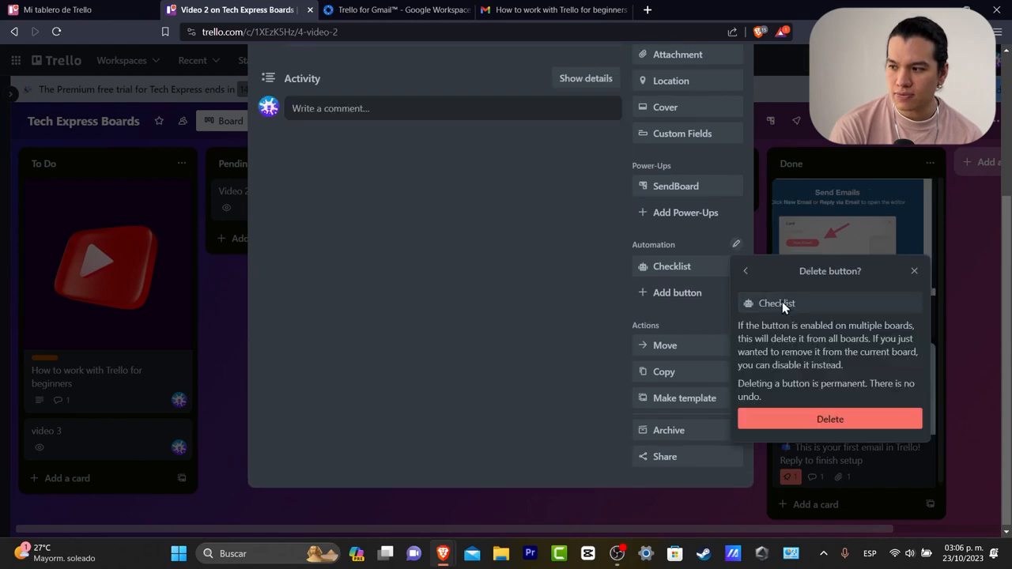
click(692, 291)
click(703, 399)
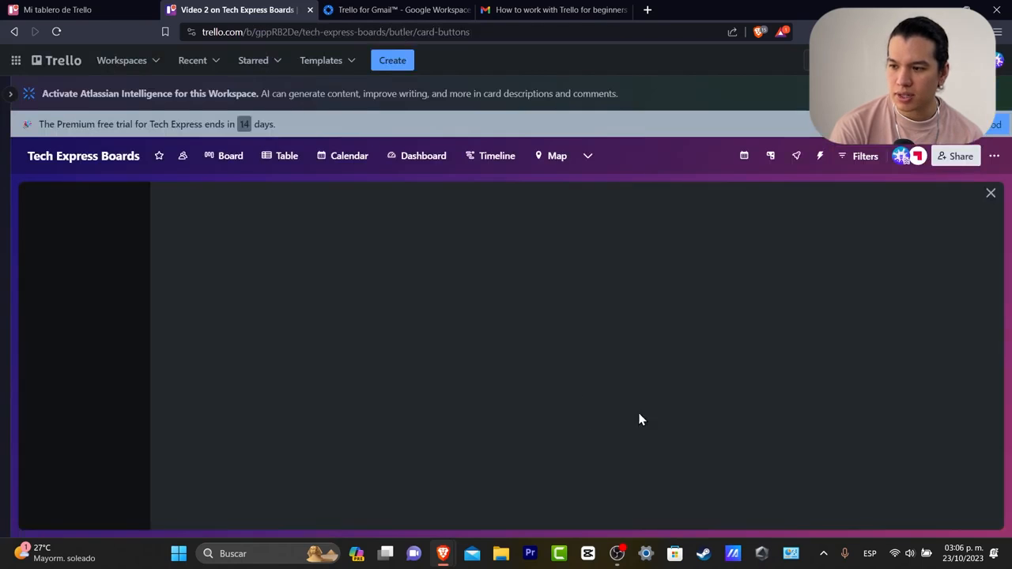
click(63, 268)
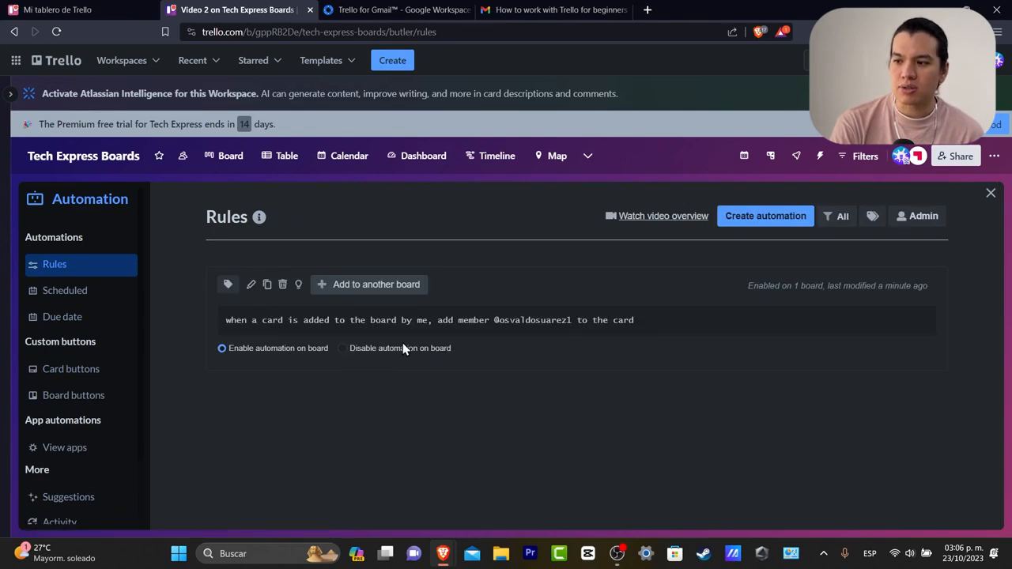
click(404, 348)
click(757, 389)
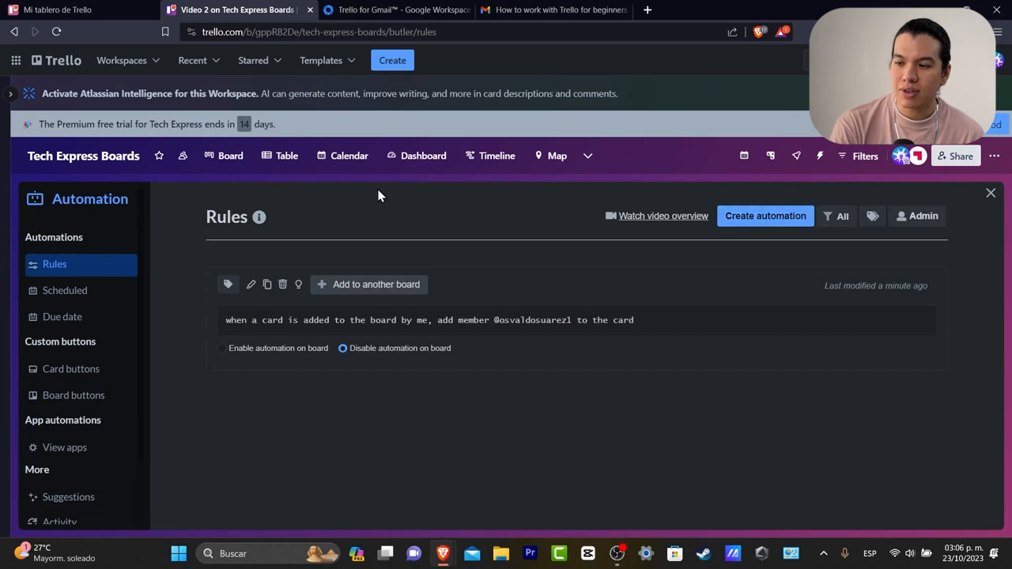
Return to the board view and add a card titled "video 3" to the Pending list
click(225, 156)
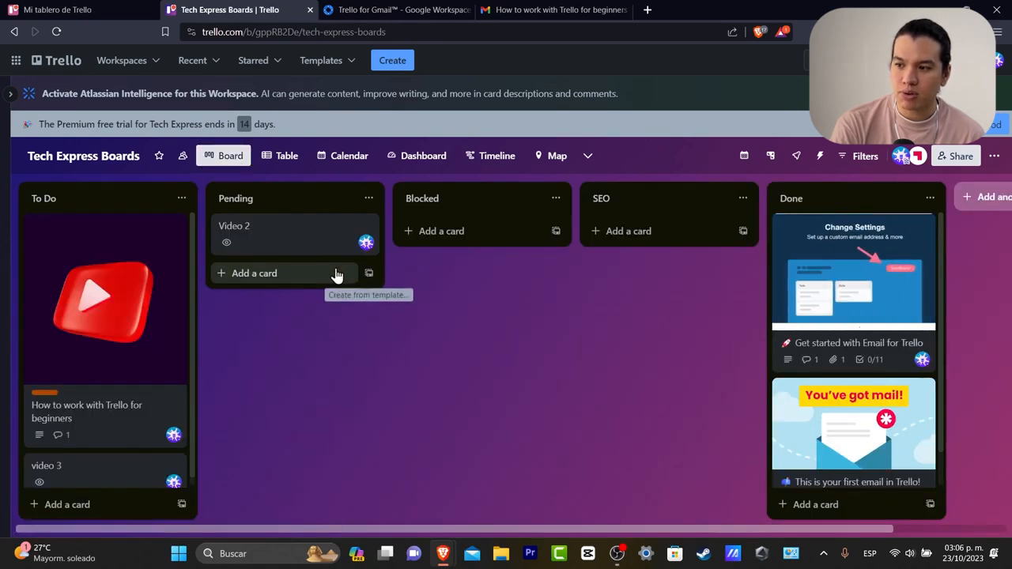
click(294, 272)
text(video 3)
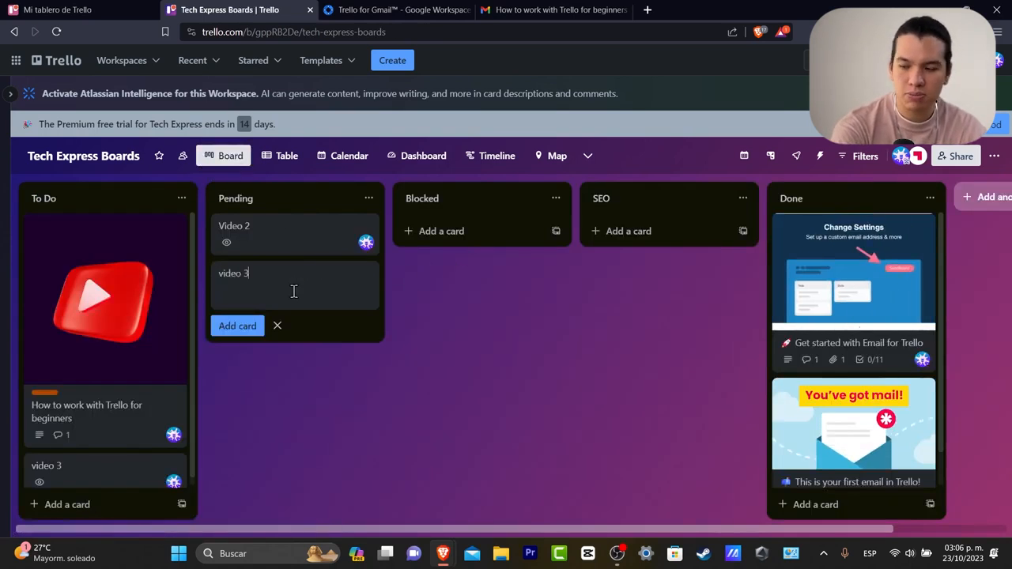
key(Return)
key(Escape)
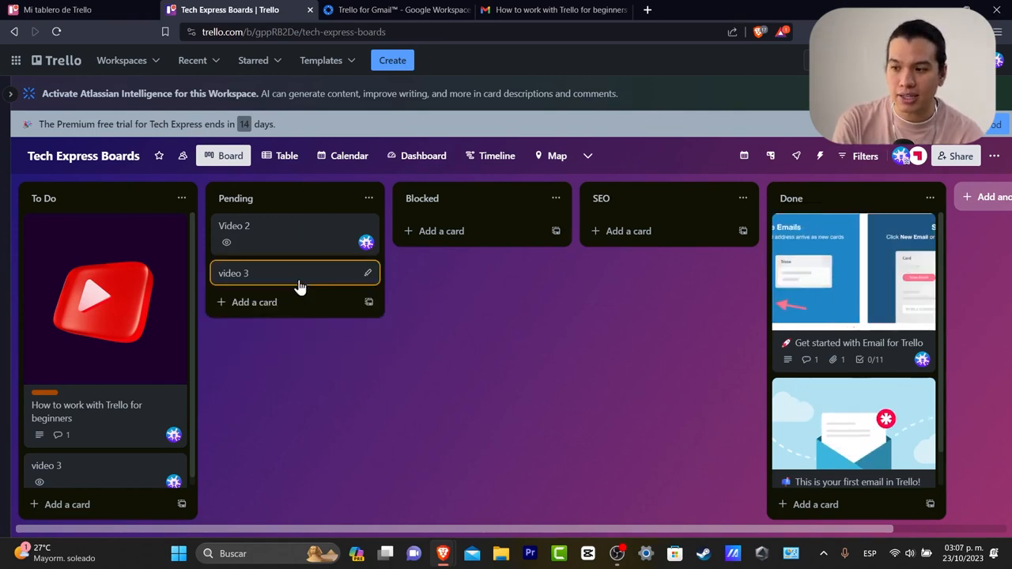
Assign the first listed board member to the "video 3" card in the Pending list, and close the card
click(294, 275)
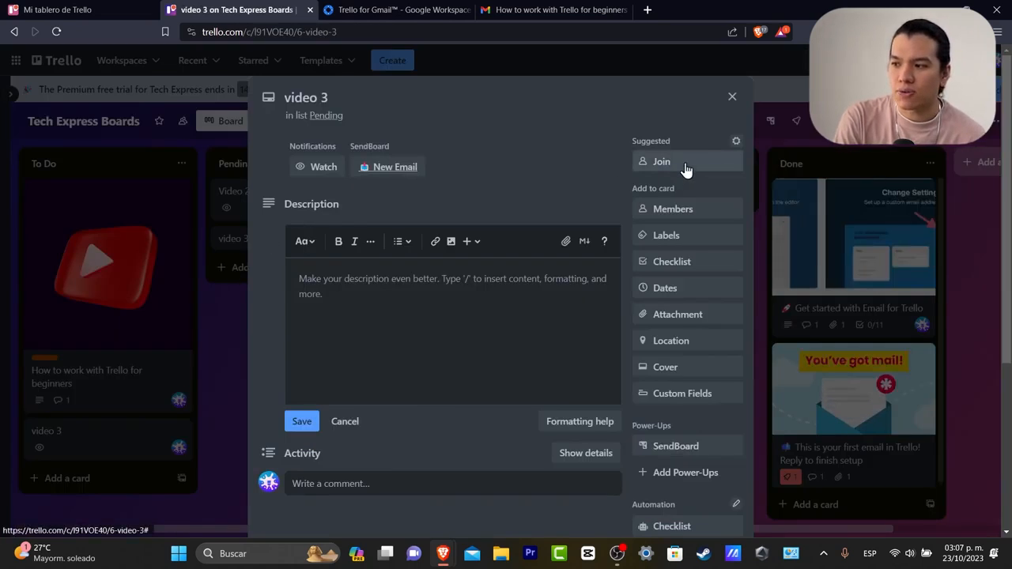
click(704, 209)
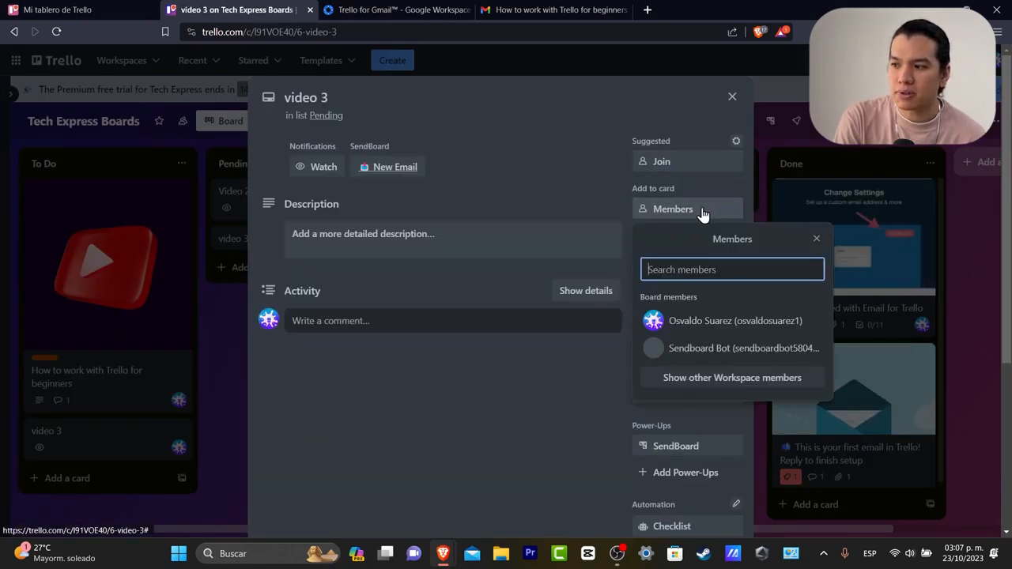
click(716, 320)
click(532, 163)
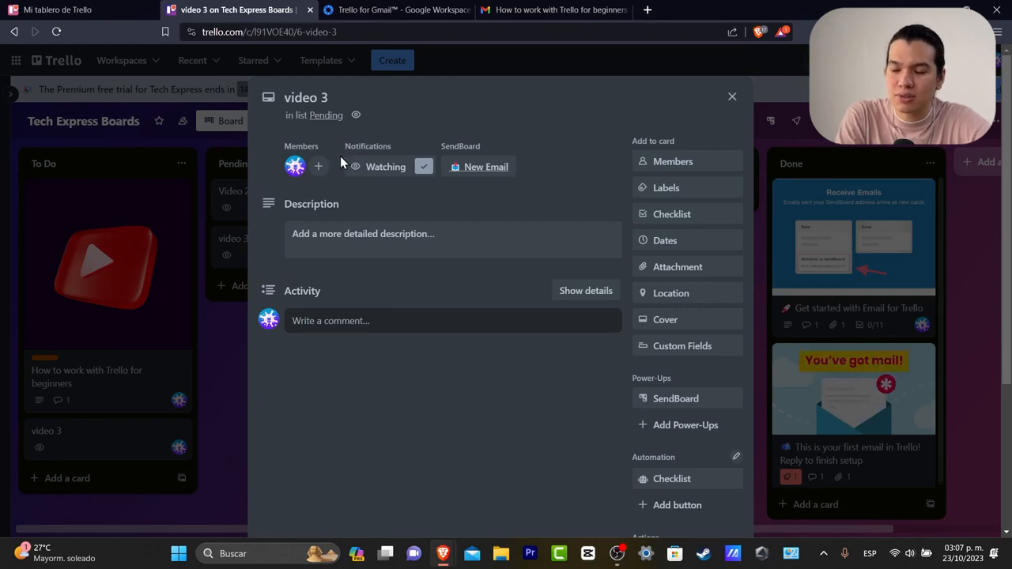
click(731, 98)
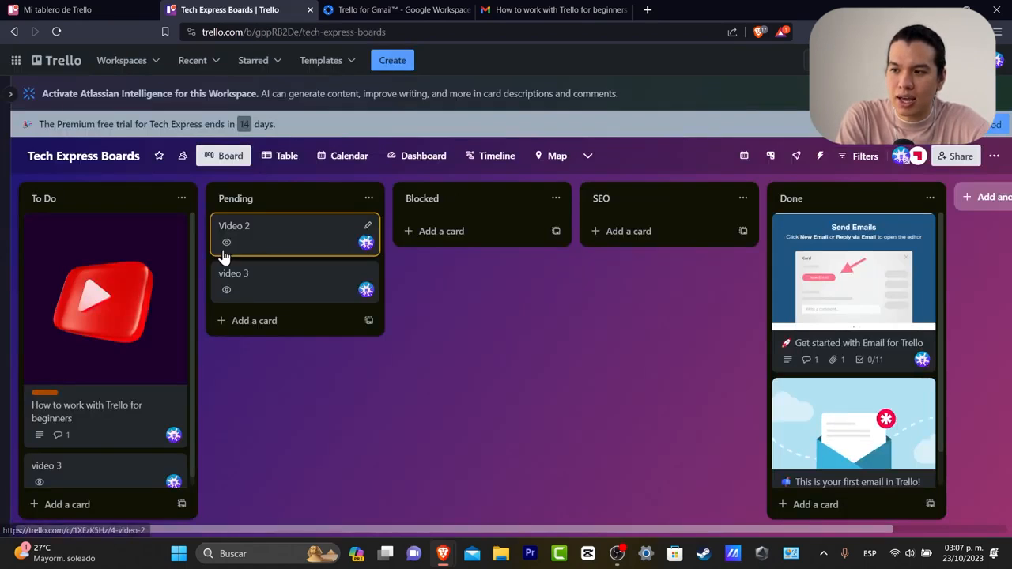
Open the automation rules from the "Video 2" card, enable the add-member rule on the board, and return to the board view
click(273, 227)
scroll(681, 480, down, 3)
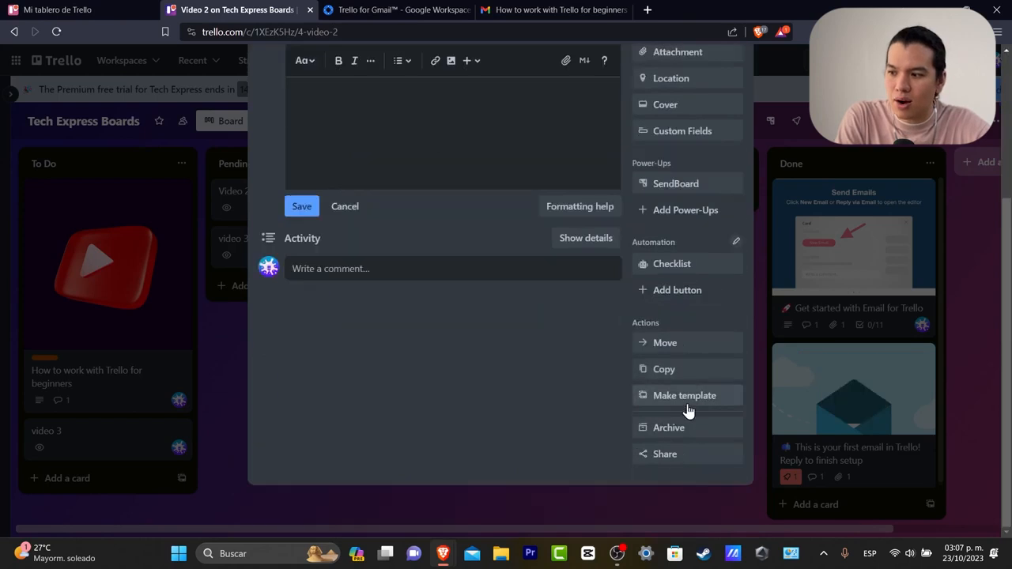
click(736, 245)
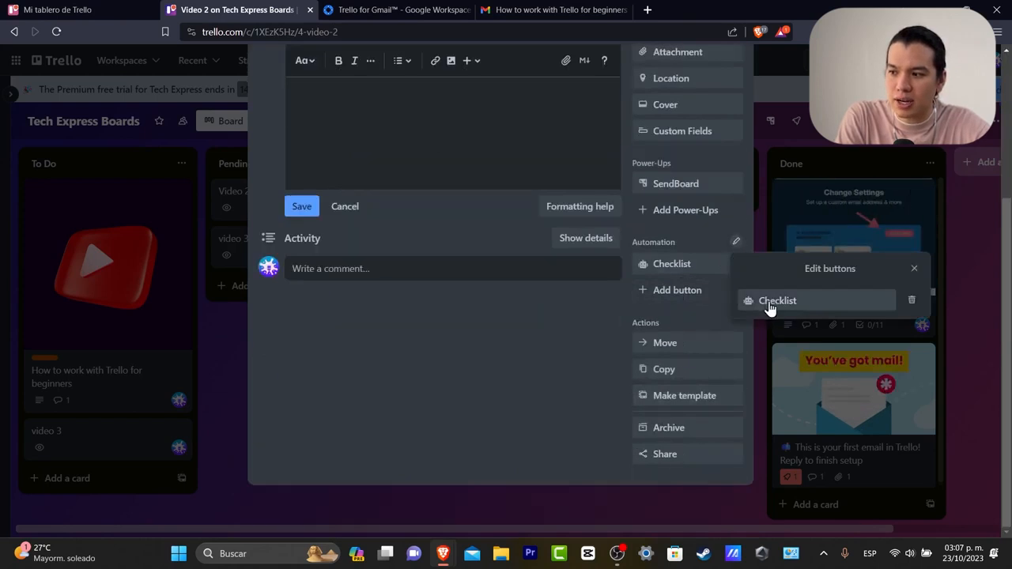
click(911, 299)
click(829, 416)
click(688, 291)
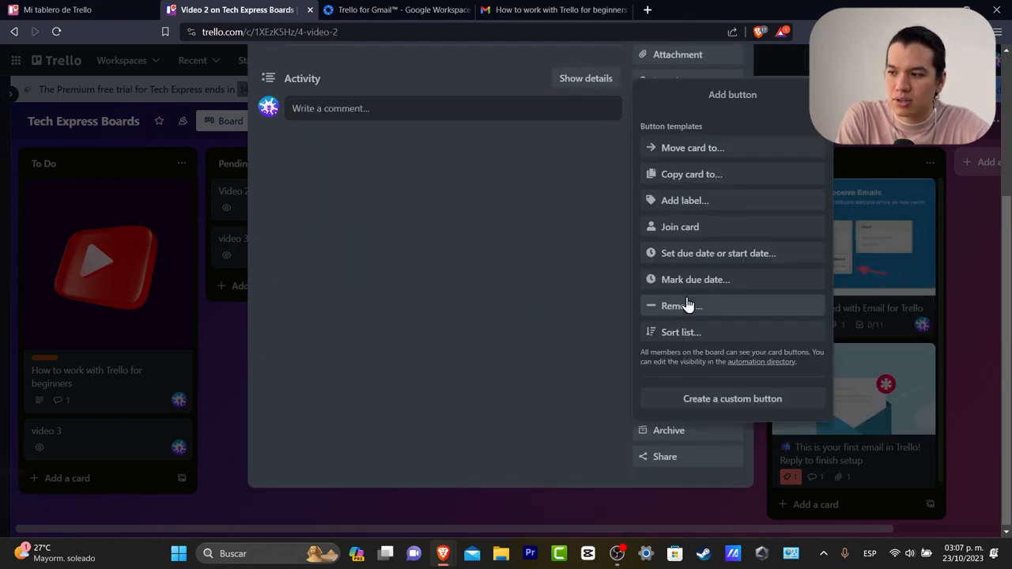
click(750, 400)
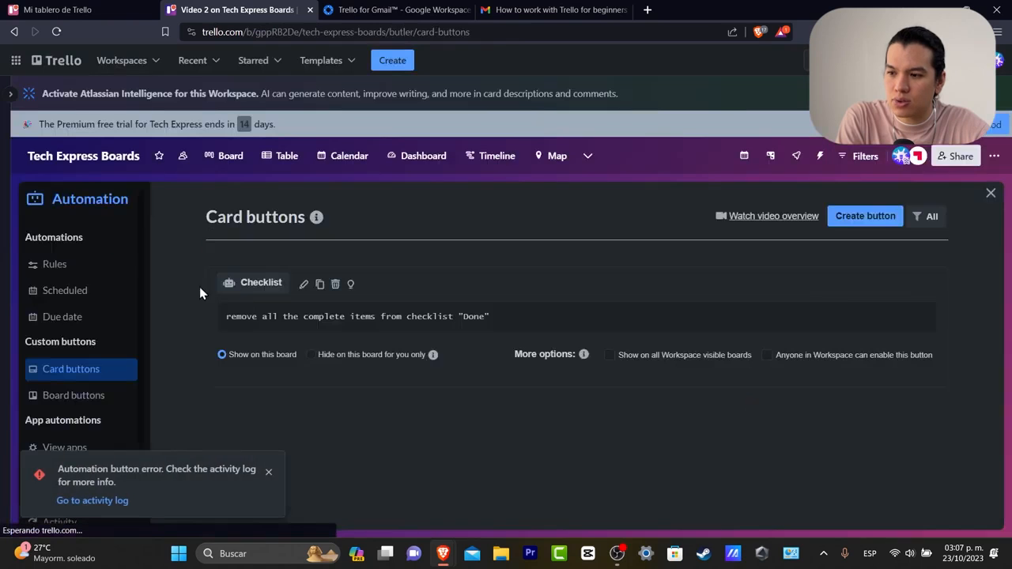
click(59, 266)
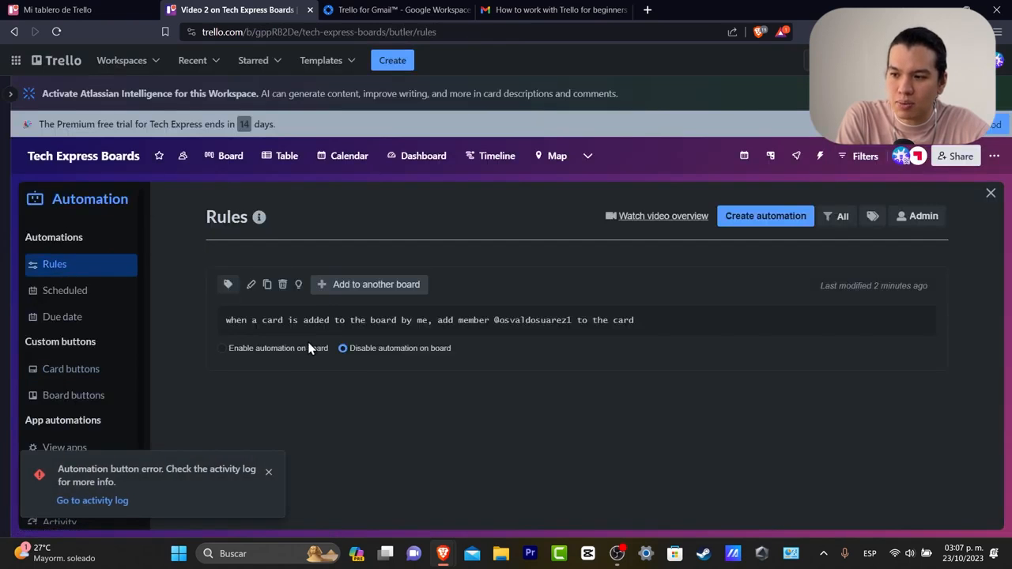
click(223, 349)
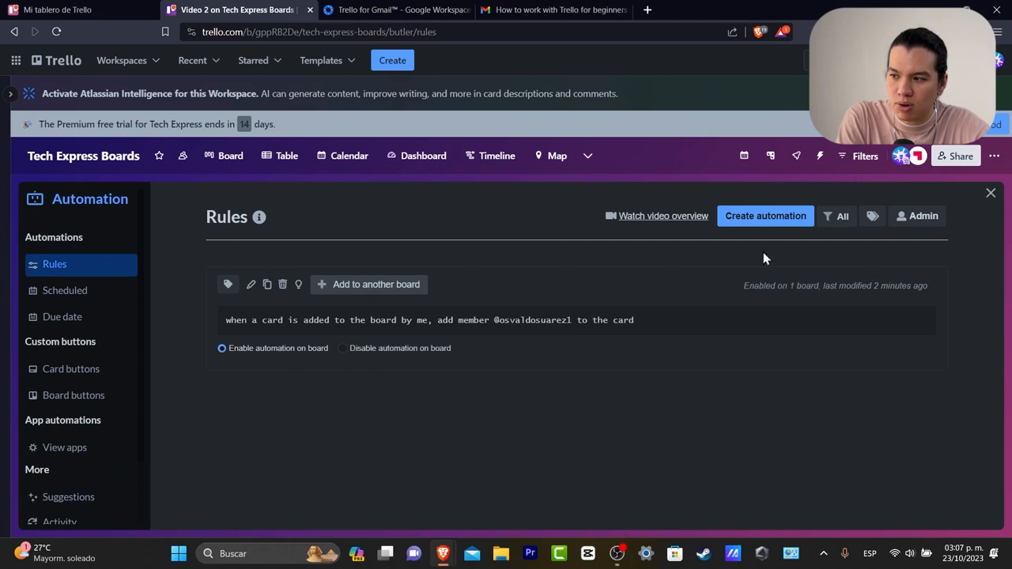
click(93, 162)
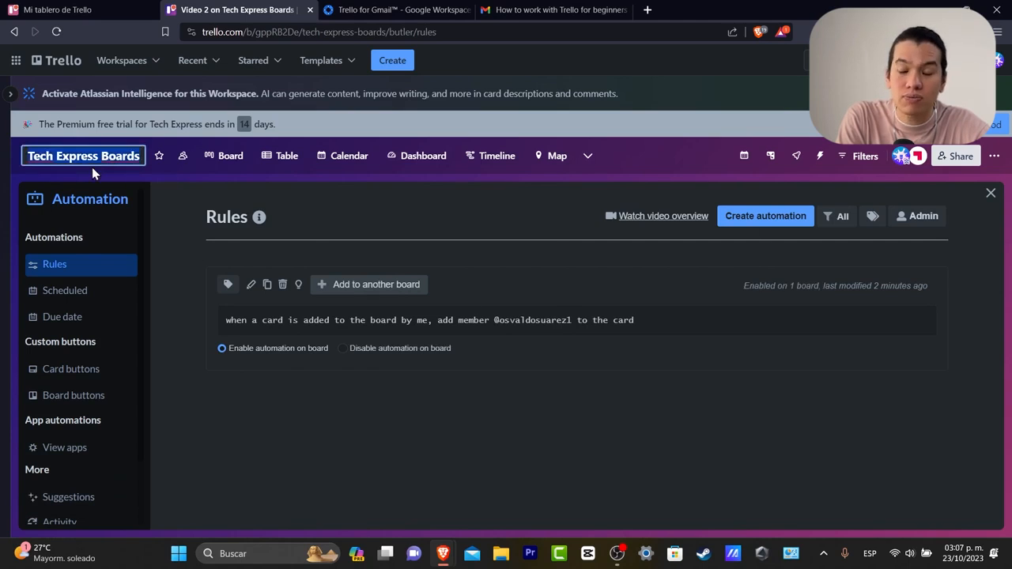
click(225, 156)
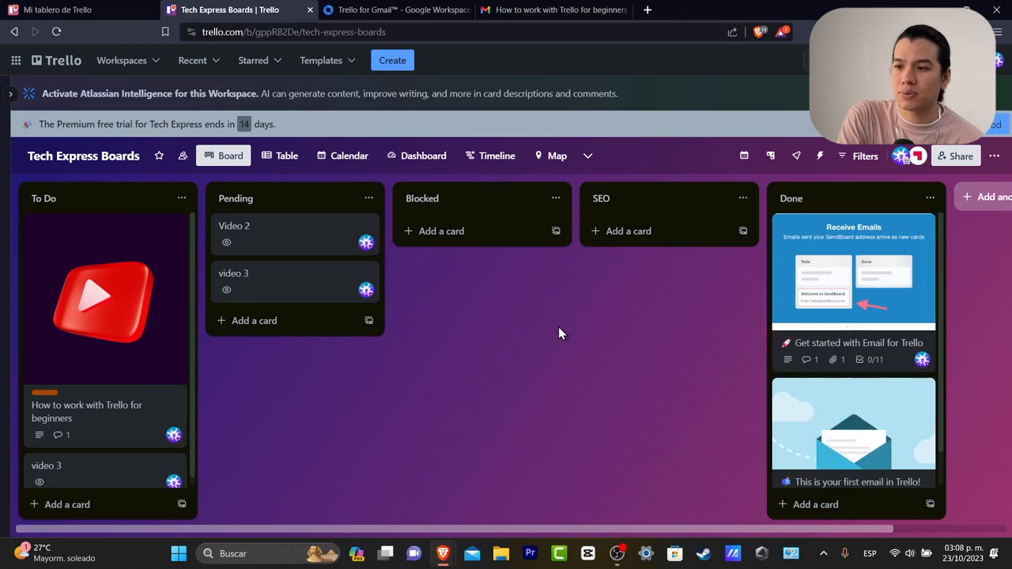
Open the "video 3" card in the Pending list and apply the Product Marketing label to it
click(247, 301)
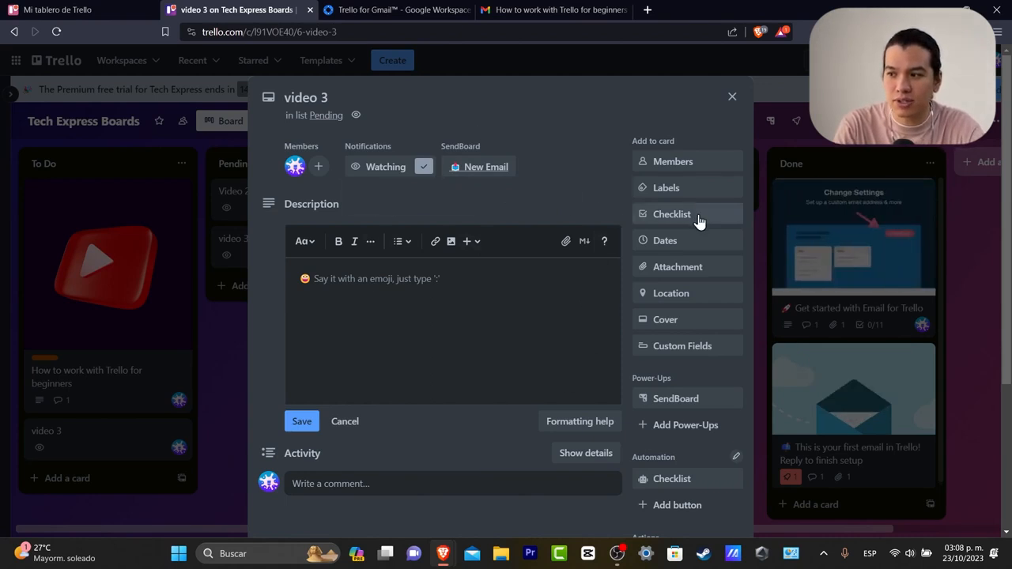
click(675, 188)
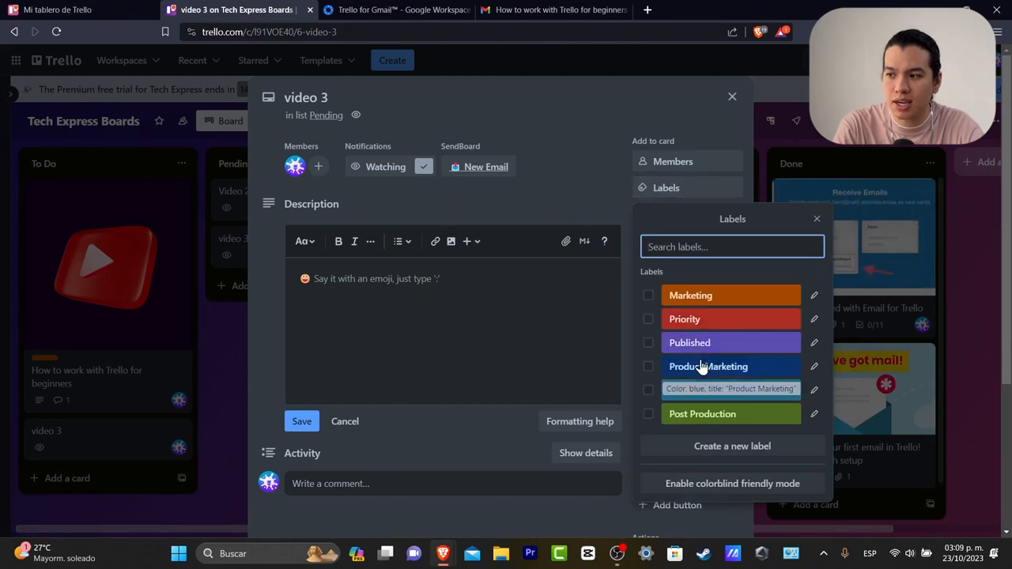
click(647, 366)
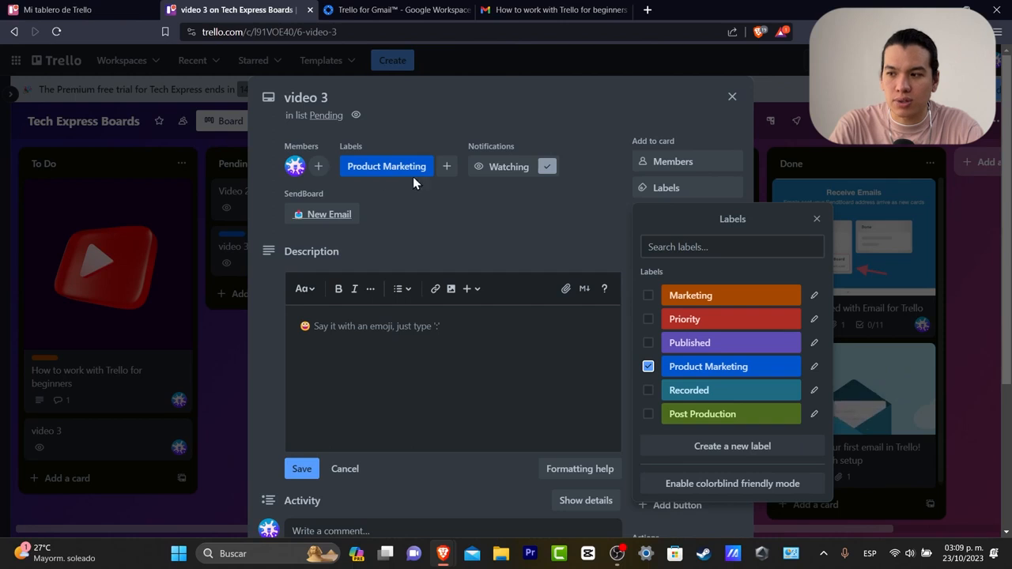
click(504, 233)
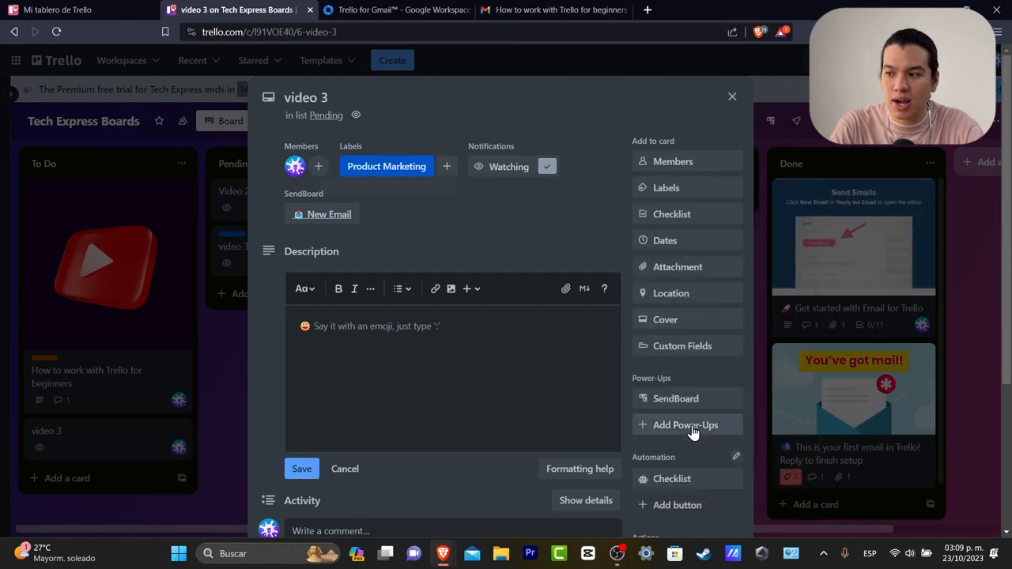
Set the "video 3" card's due date to 10/24/2023 at 3:09 PM with a reminder 1 day before, and close the card
scroll(696, 450, down, 2)
scroll(672, 380, down, 1)
scroll(593, 277, up, 3)
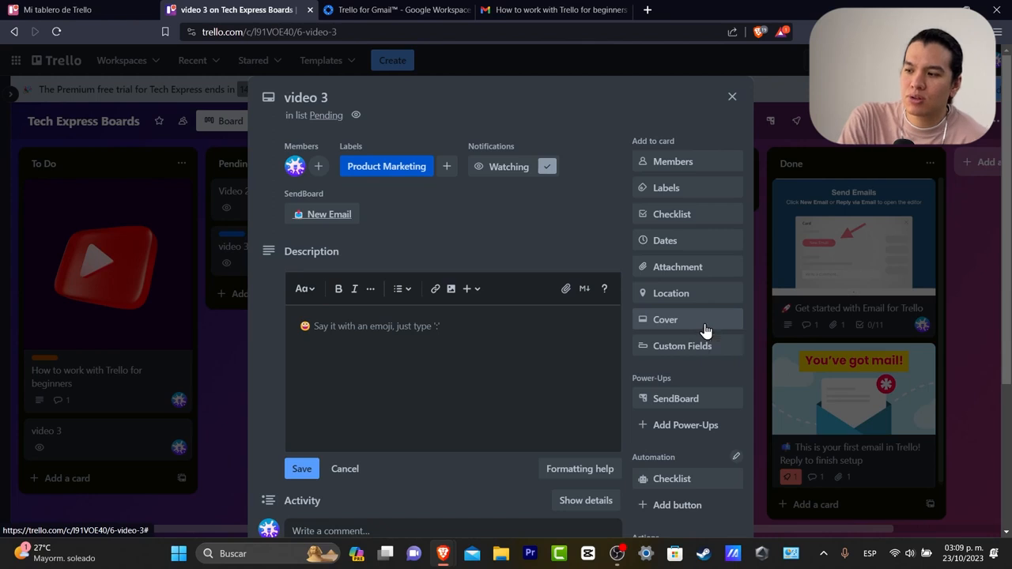
scroll(704, 347, down, 3)
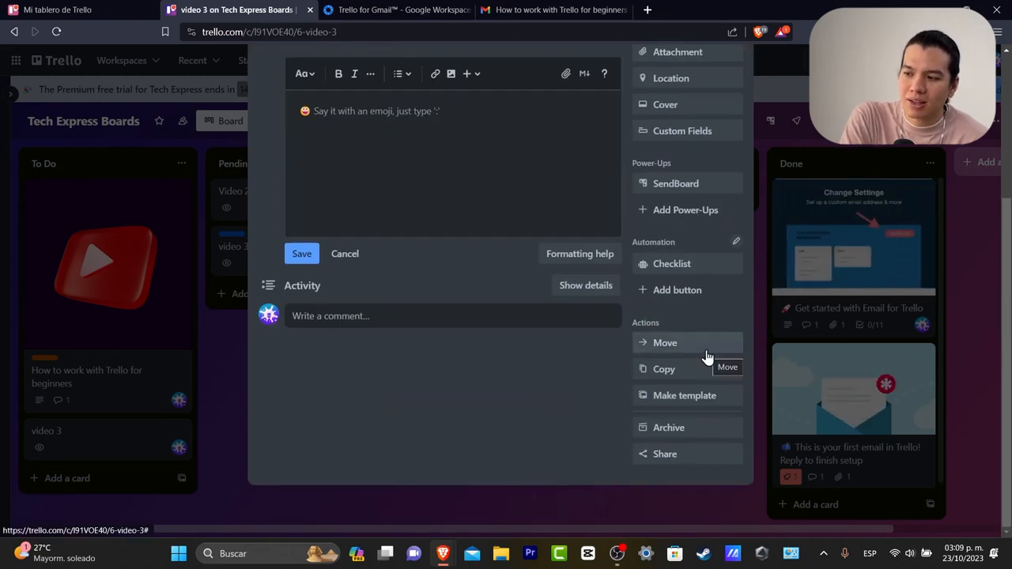
click(241, 362)
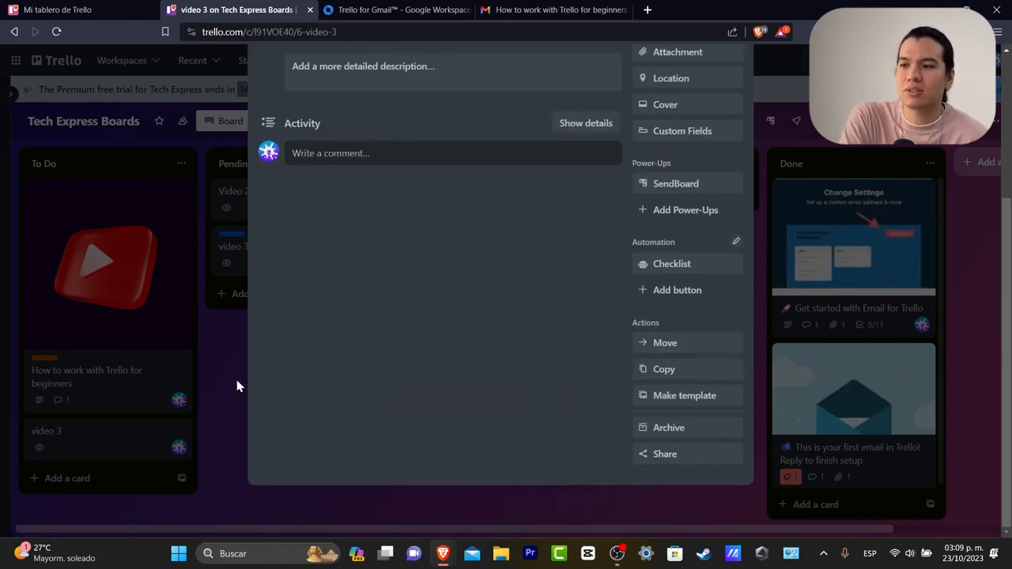
scroll(714, 206, up, 3)
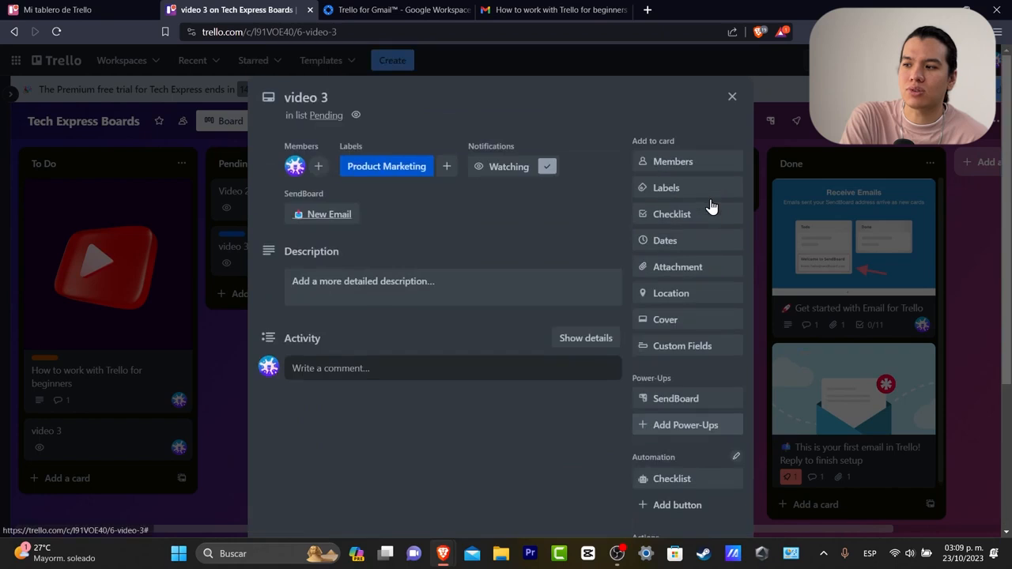
click(673, 242)
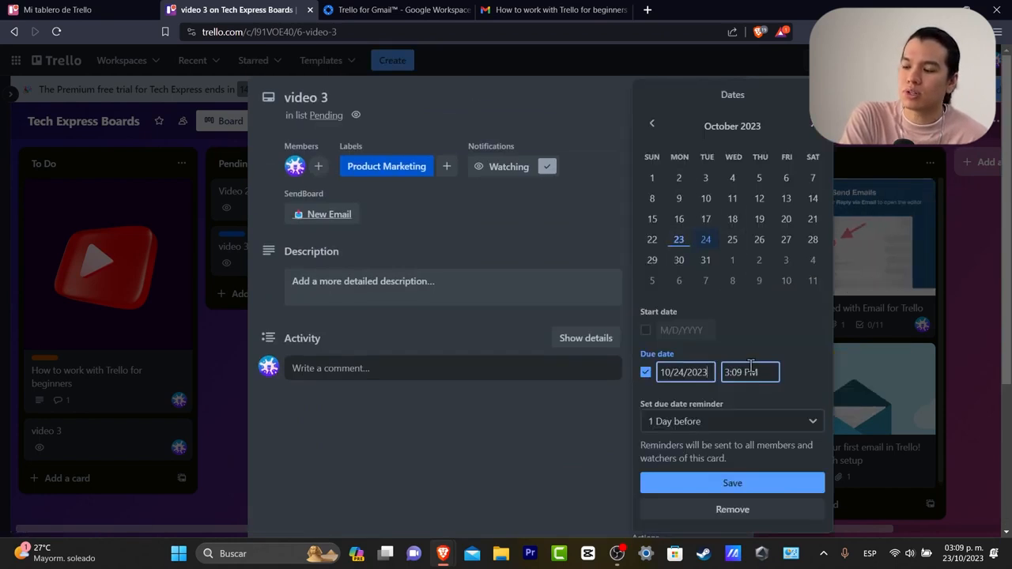
click(781, 489)
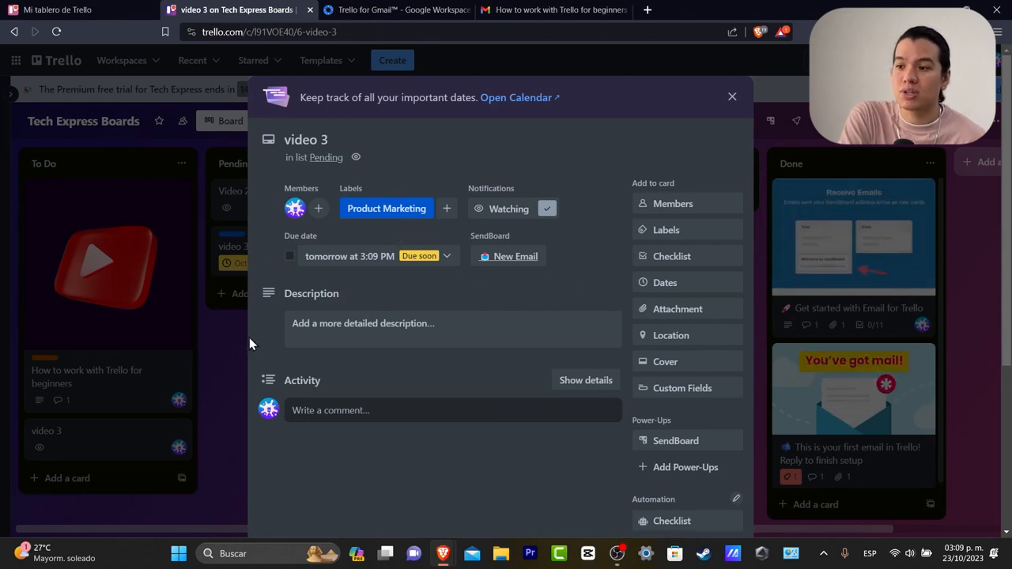
click(239, 355)
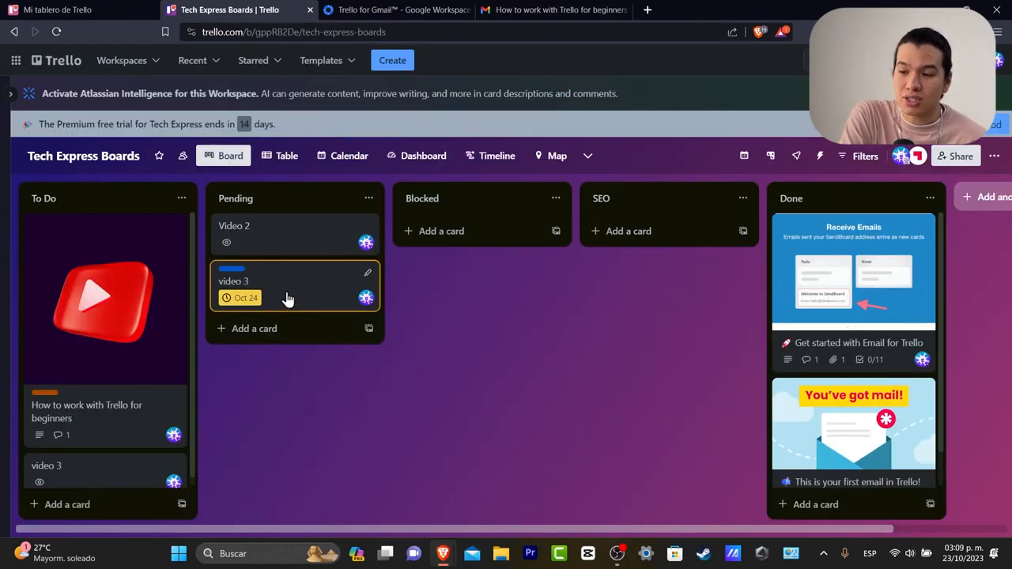
Move the "video 3" card from Pending to the Blocked list and check the cards in Table view before returning to the board
drag(287, 296, 506, 246)
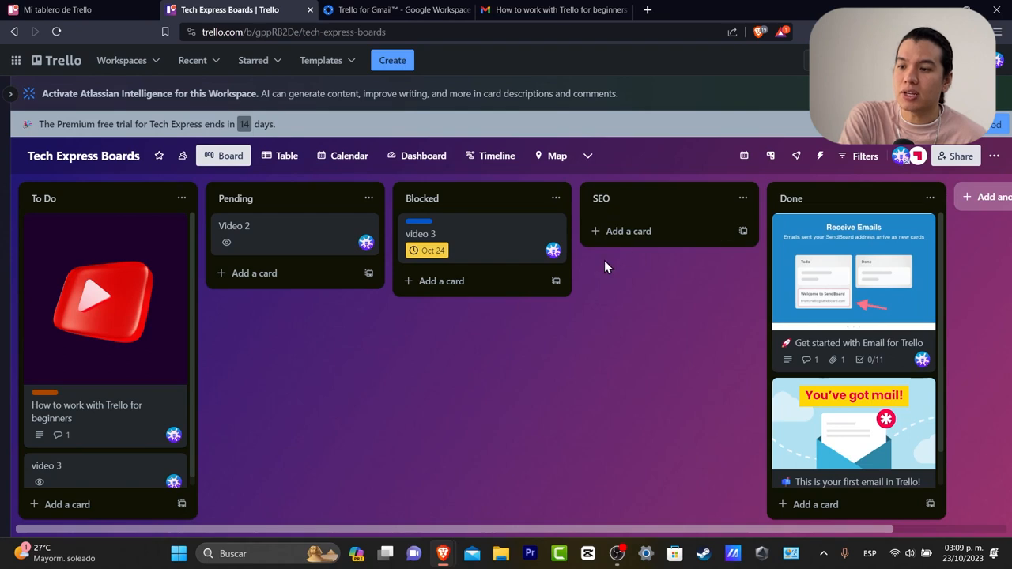
click(286, 168)
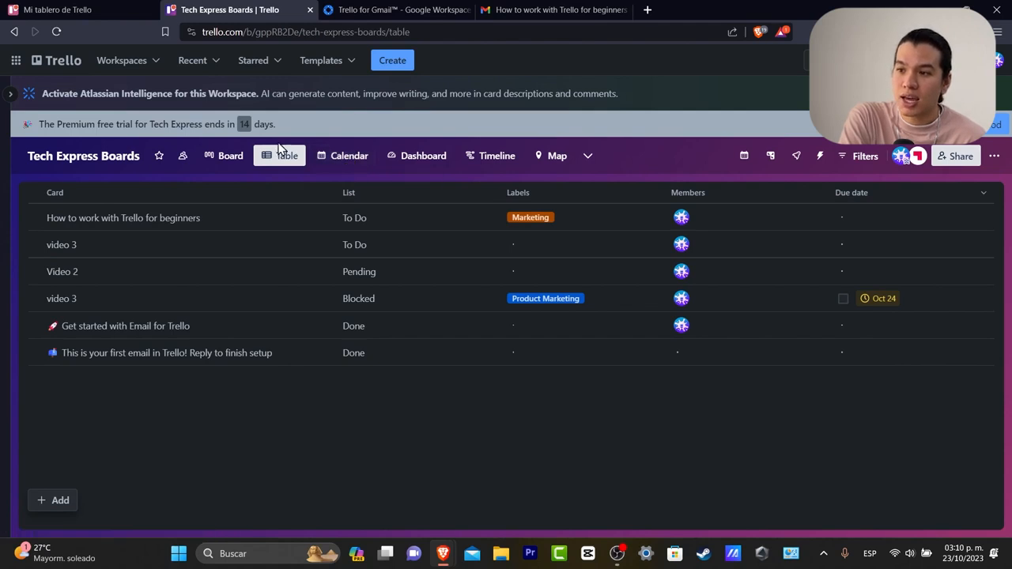
click(210, 162)
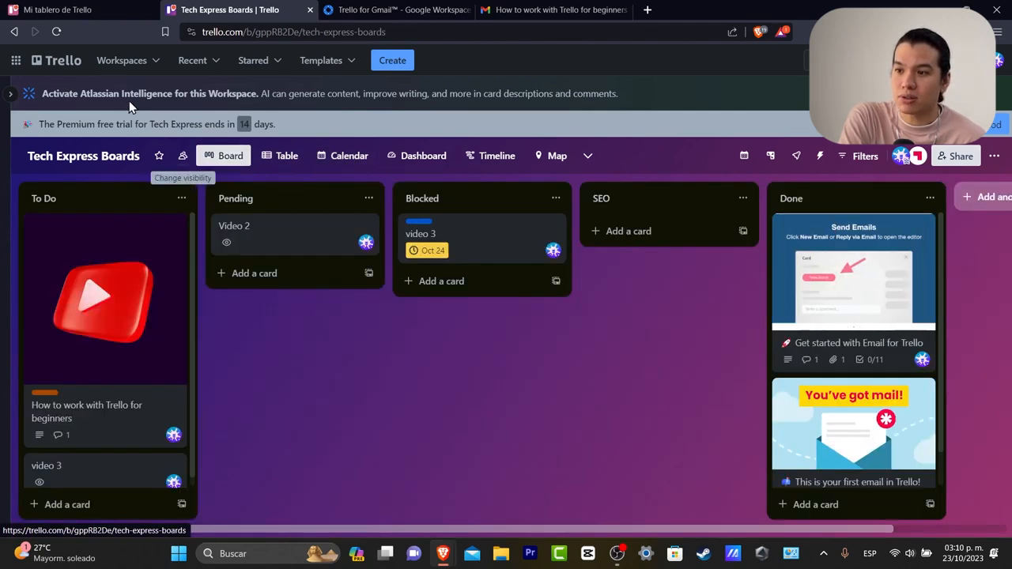
Review the board's Dashboard charts and check the account notifications
click(427, 157)
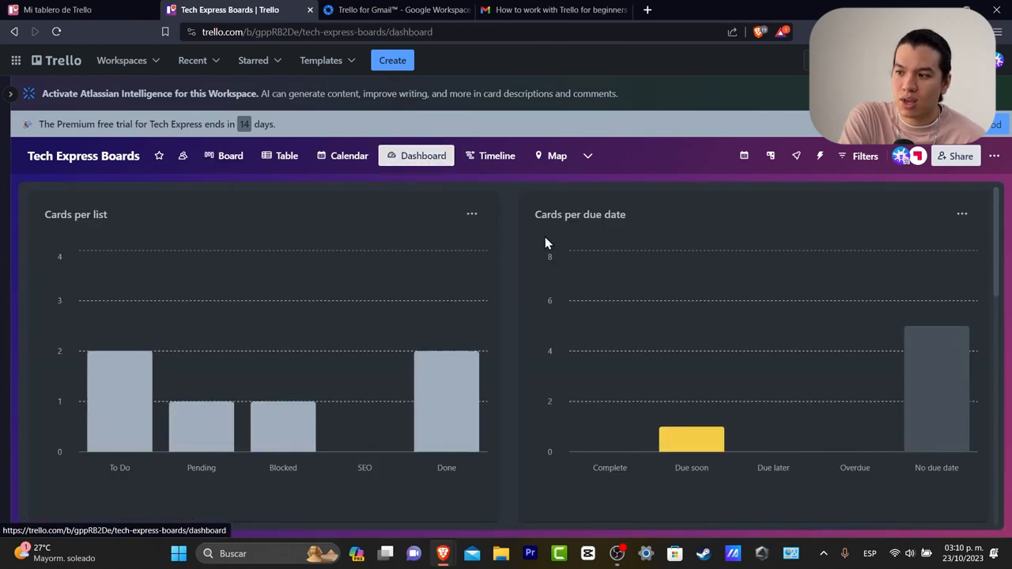
scroll(545, 236, down, 7)
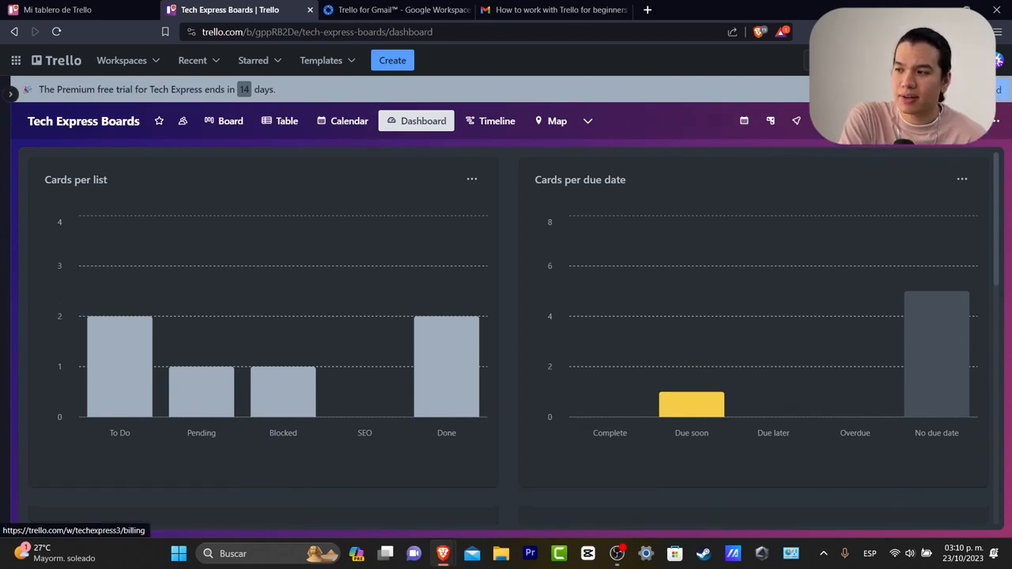
click(931, 60)
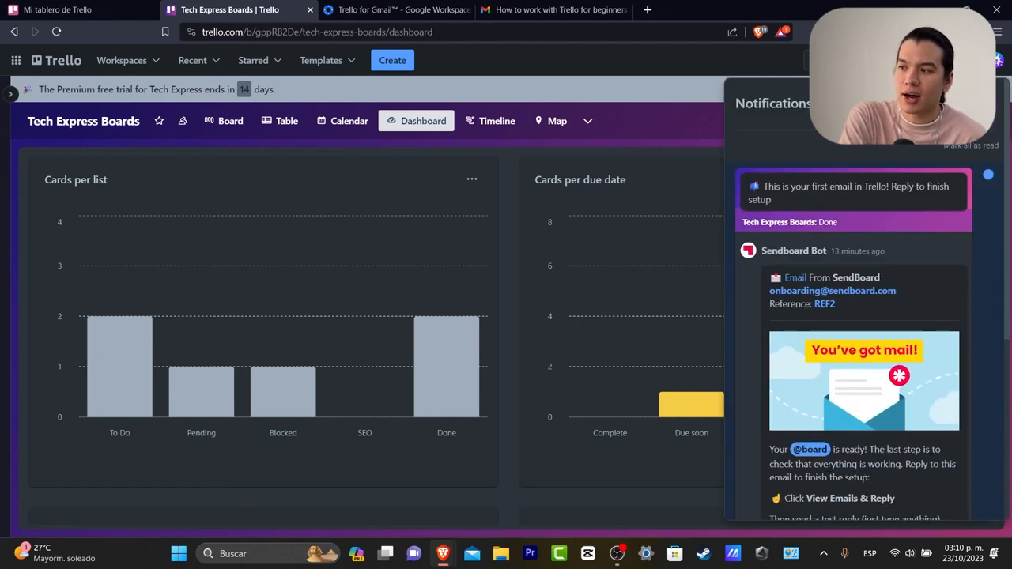
click(931, 60)
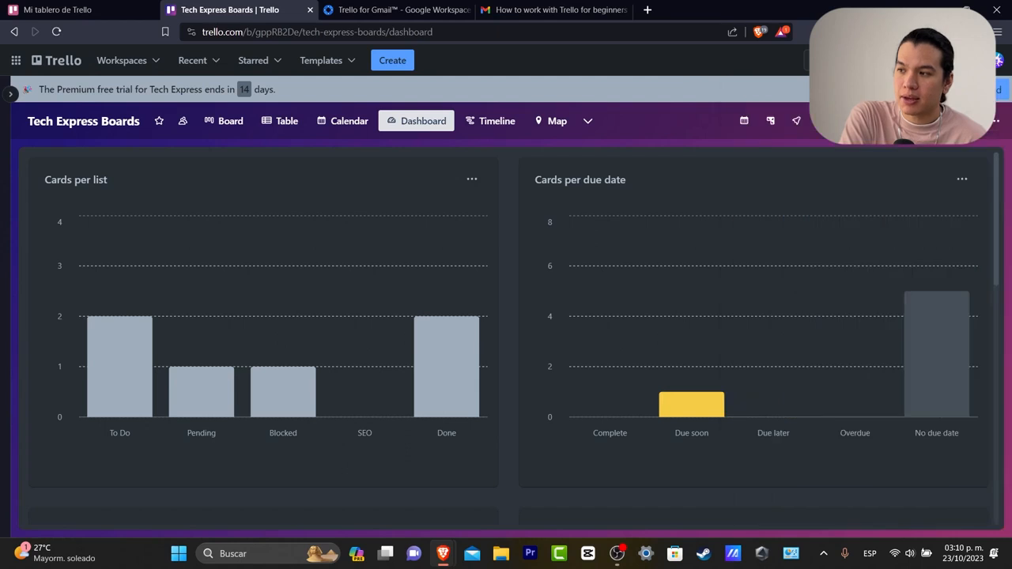